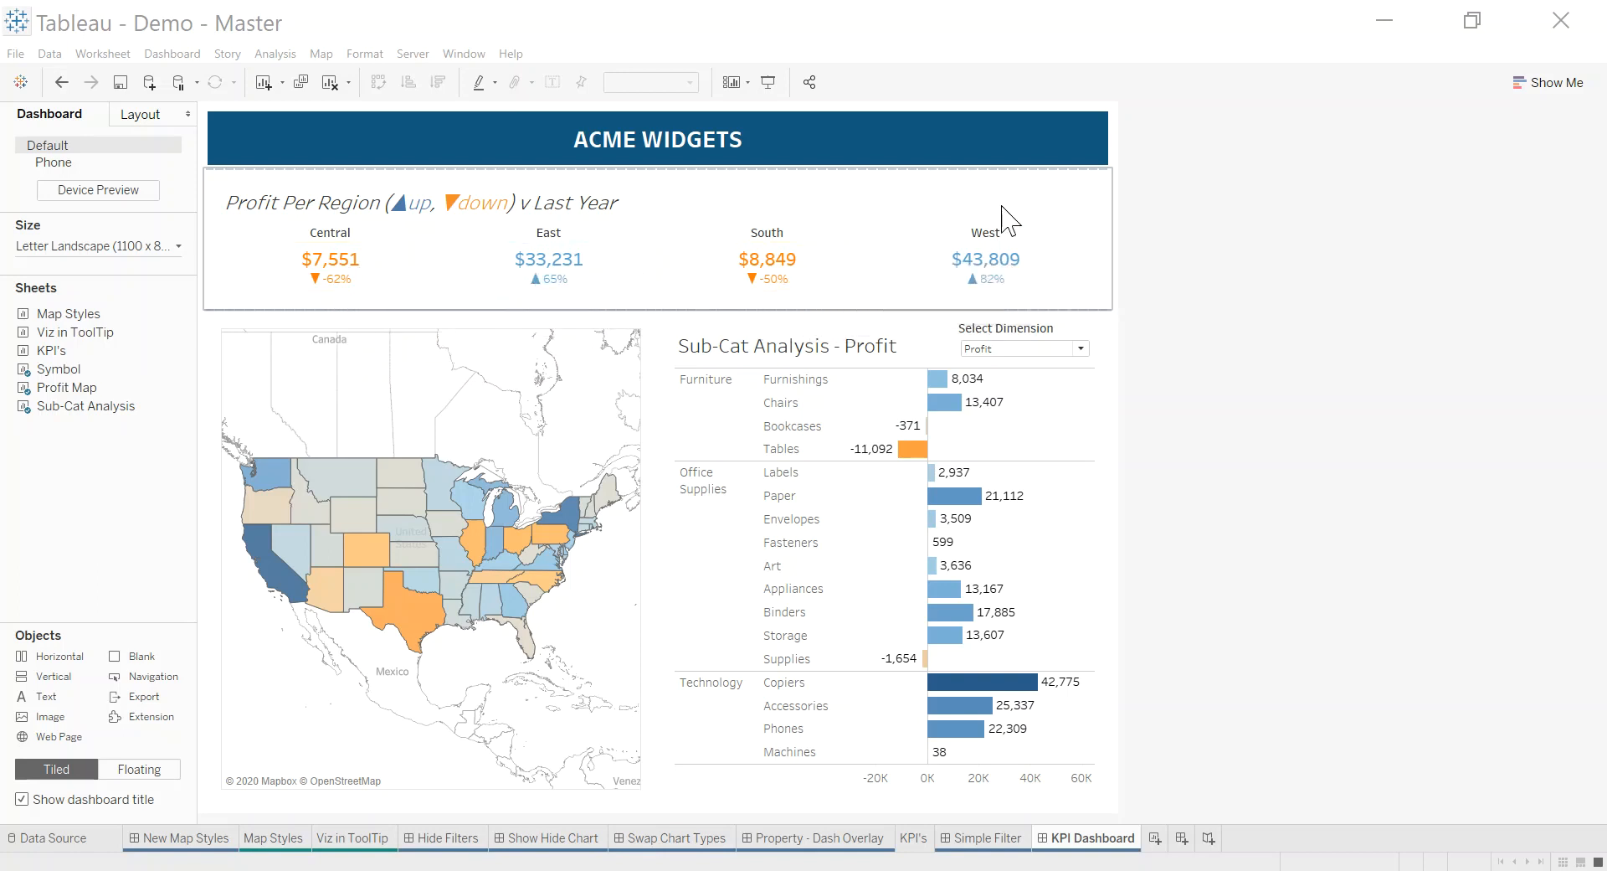
Add a new worksheet and select the Sample - Superstore (2) data source for it.
{"action": "left_click", "coordinate": [1158, 840]}
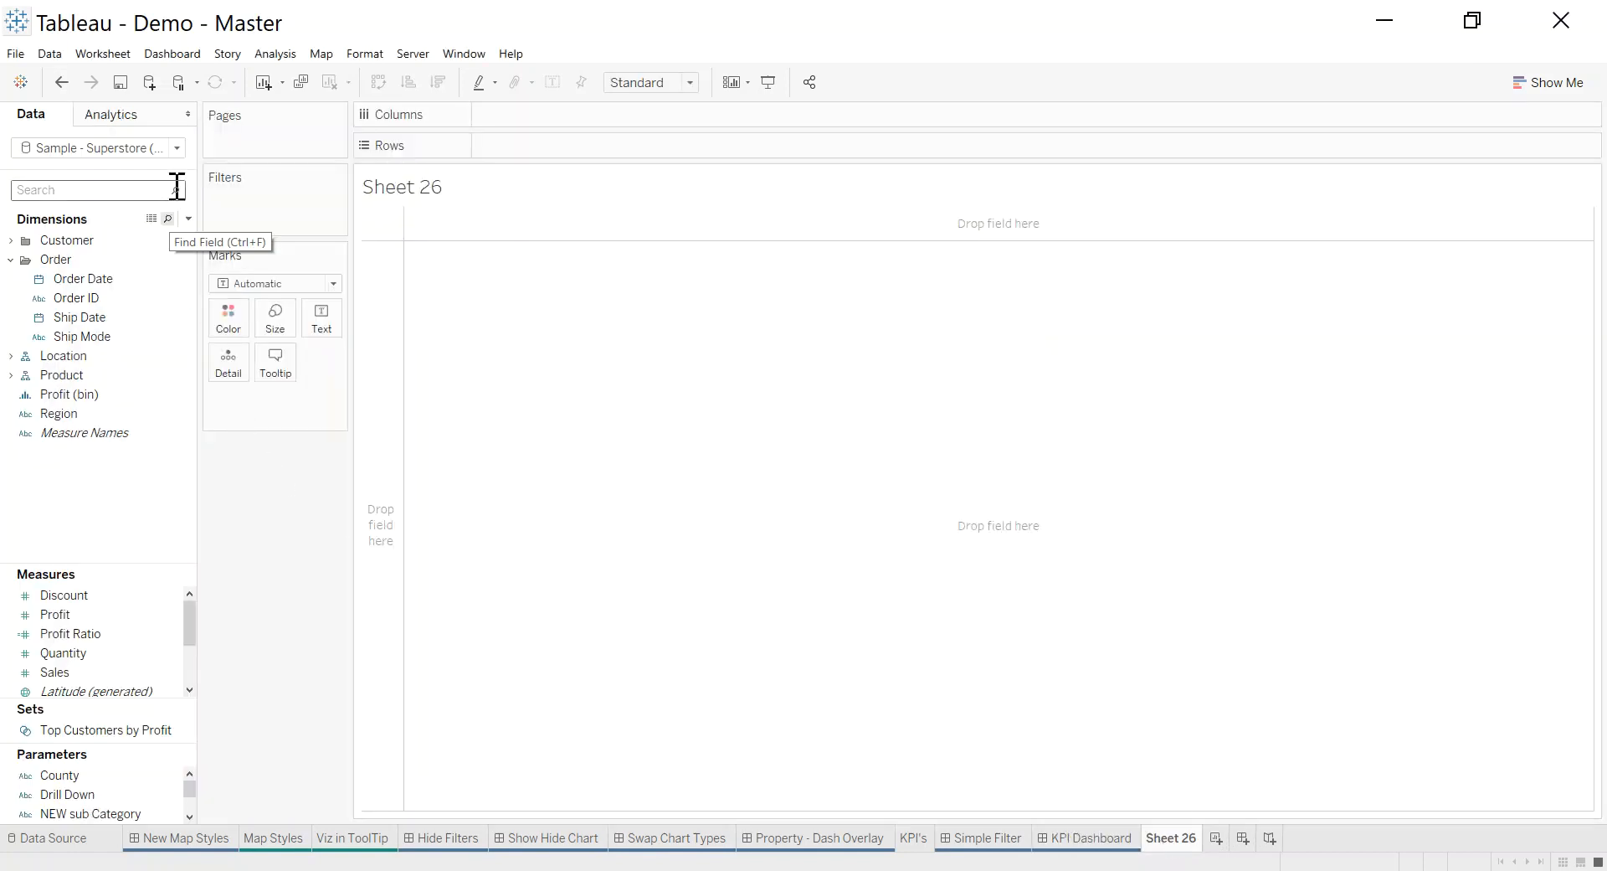
{"action": "left_click", "coordinate": [179, 153]}
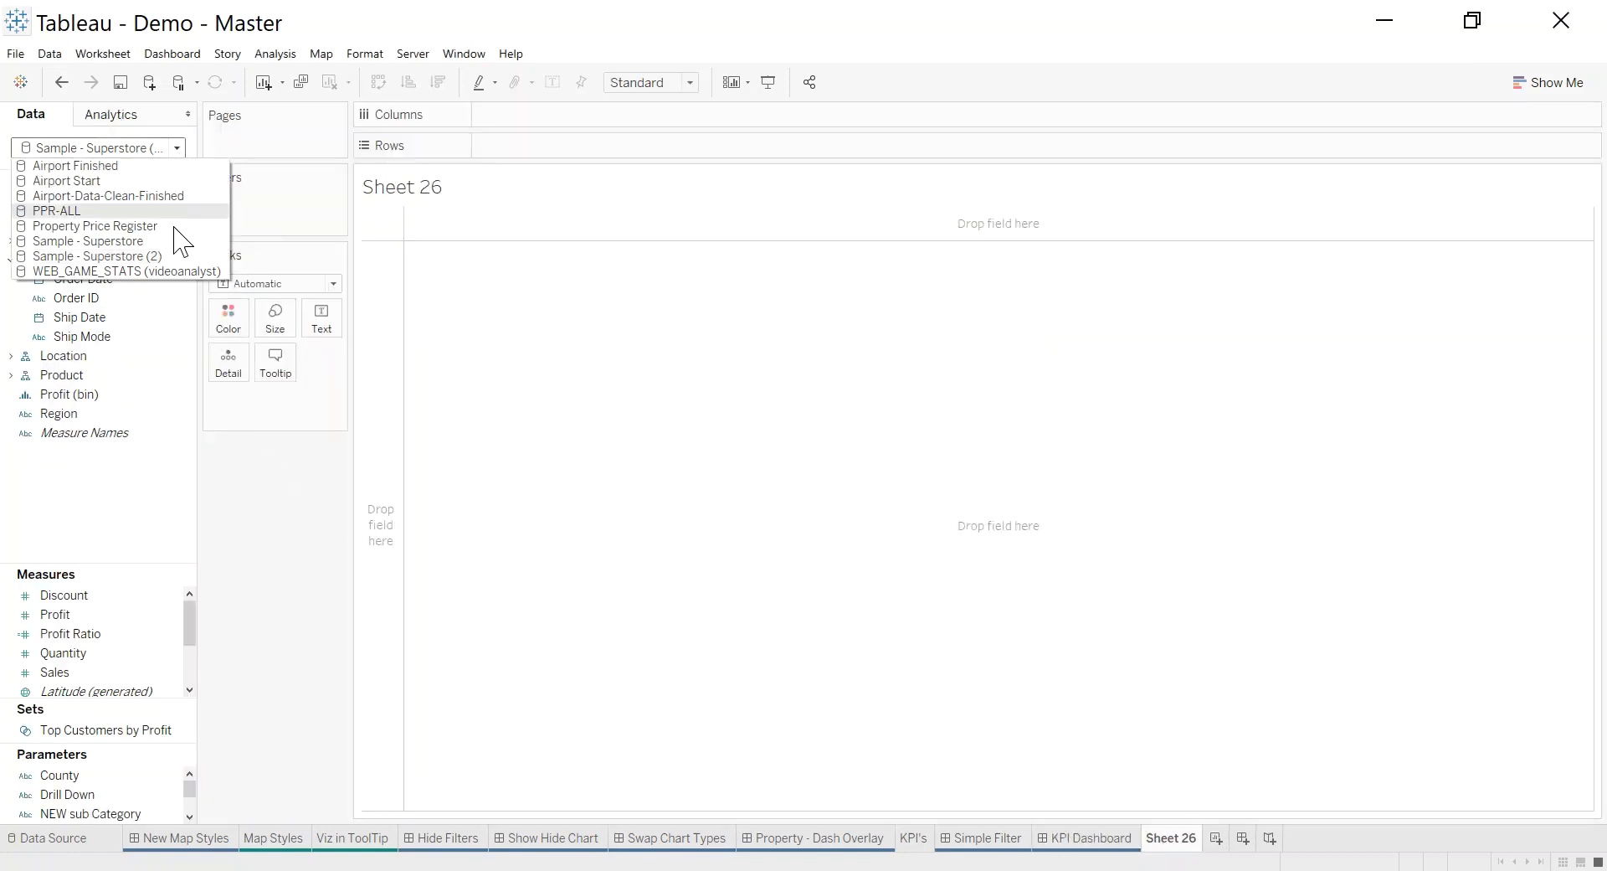
{"action": "left_click", "coordinate": [136, 255]}
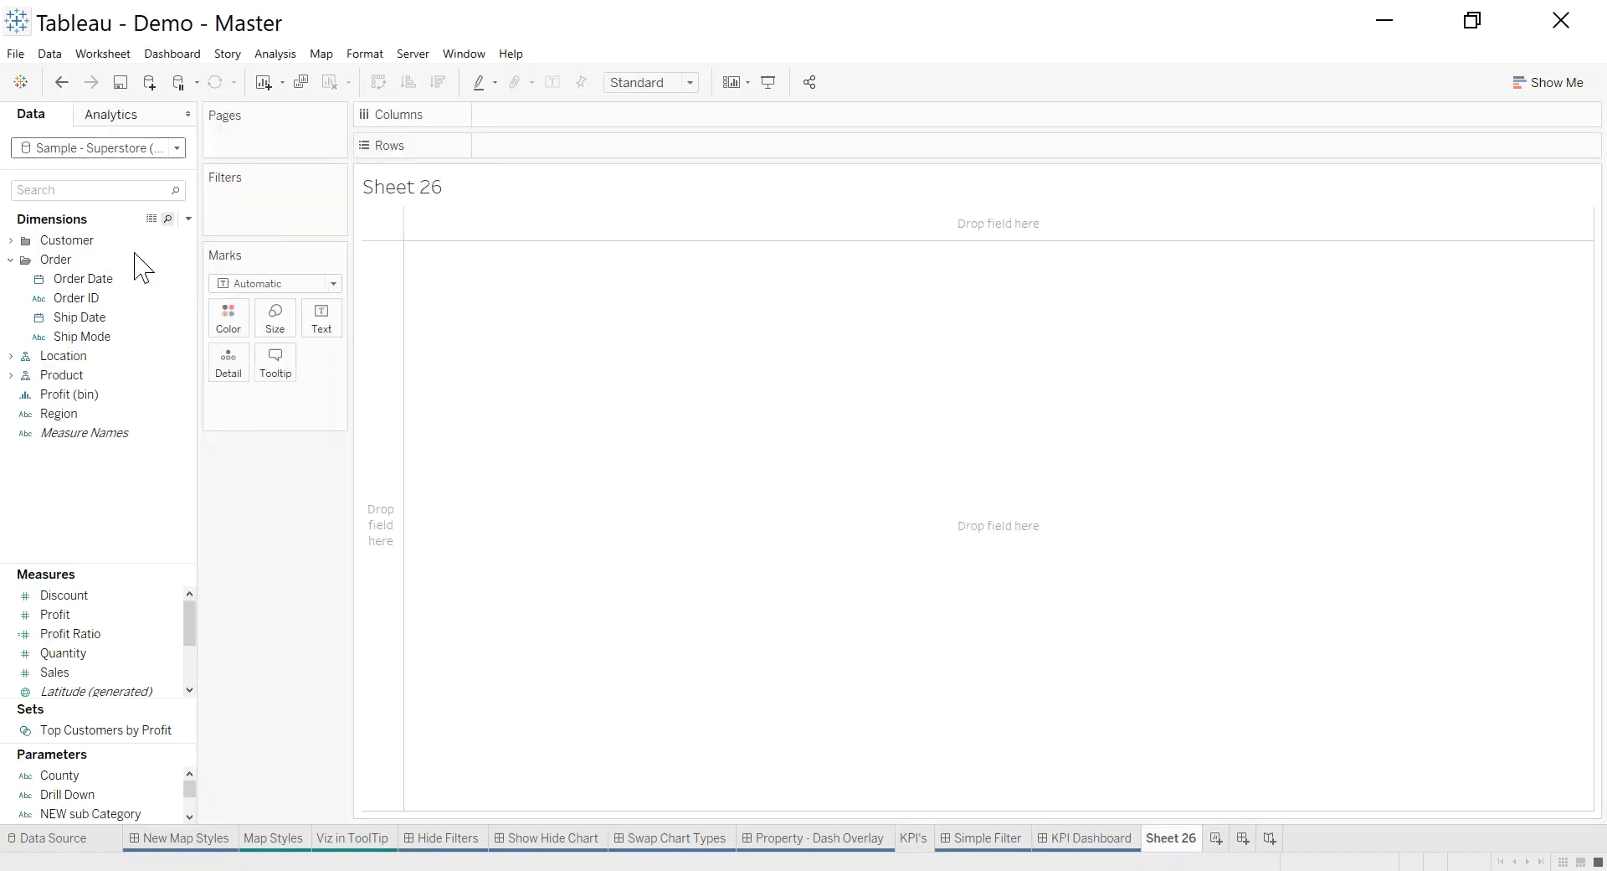
{"action": "left_click", "coordinate": [149, 82]}
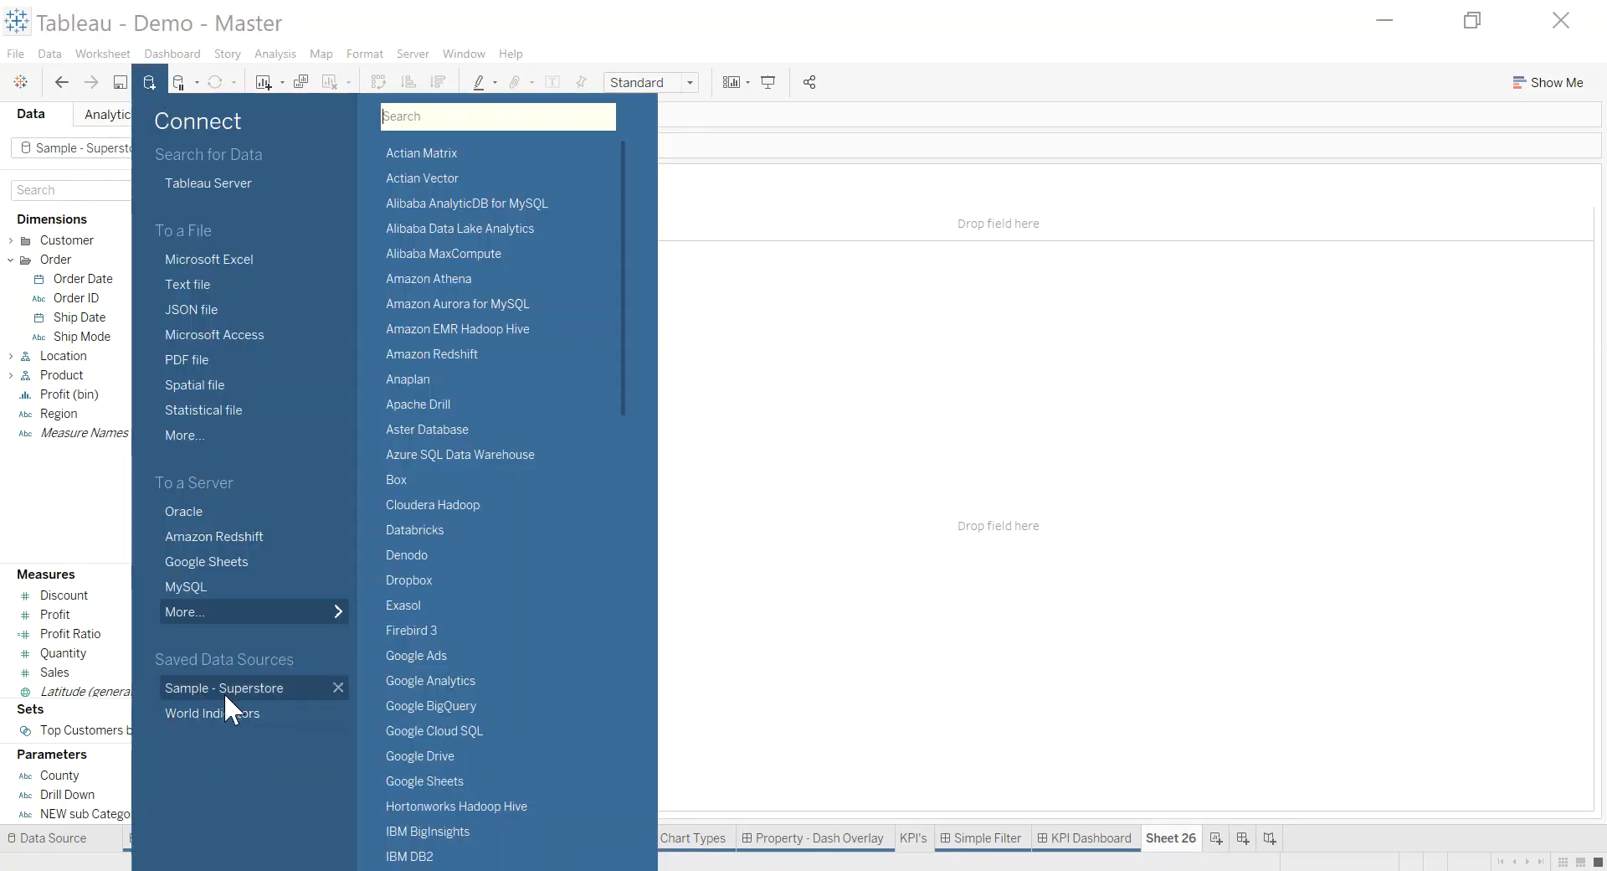
{"action": "left_click", "coordinate": [96, 506]}
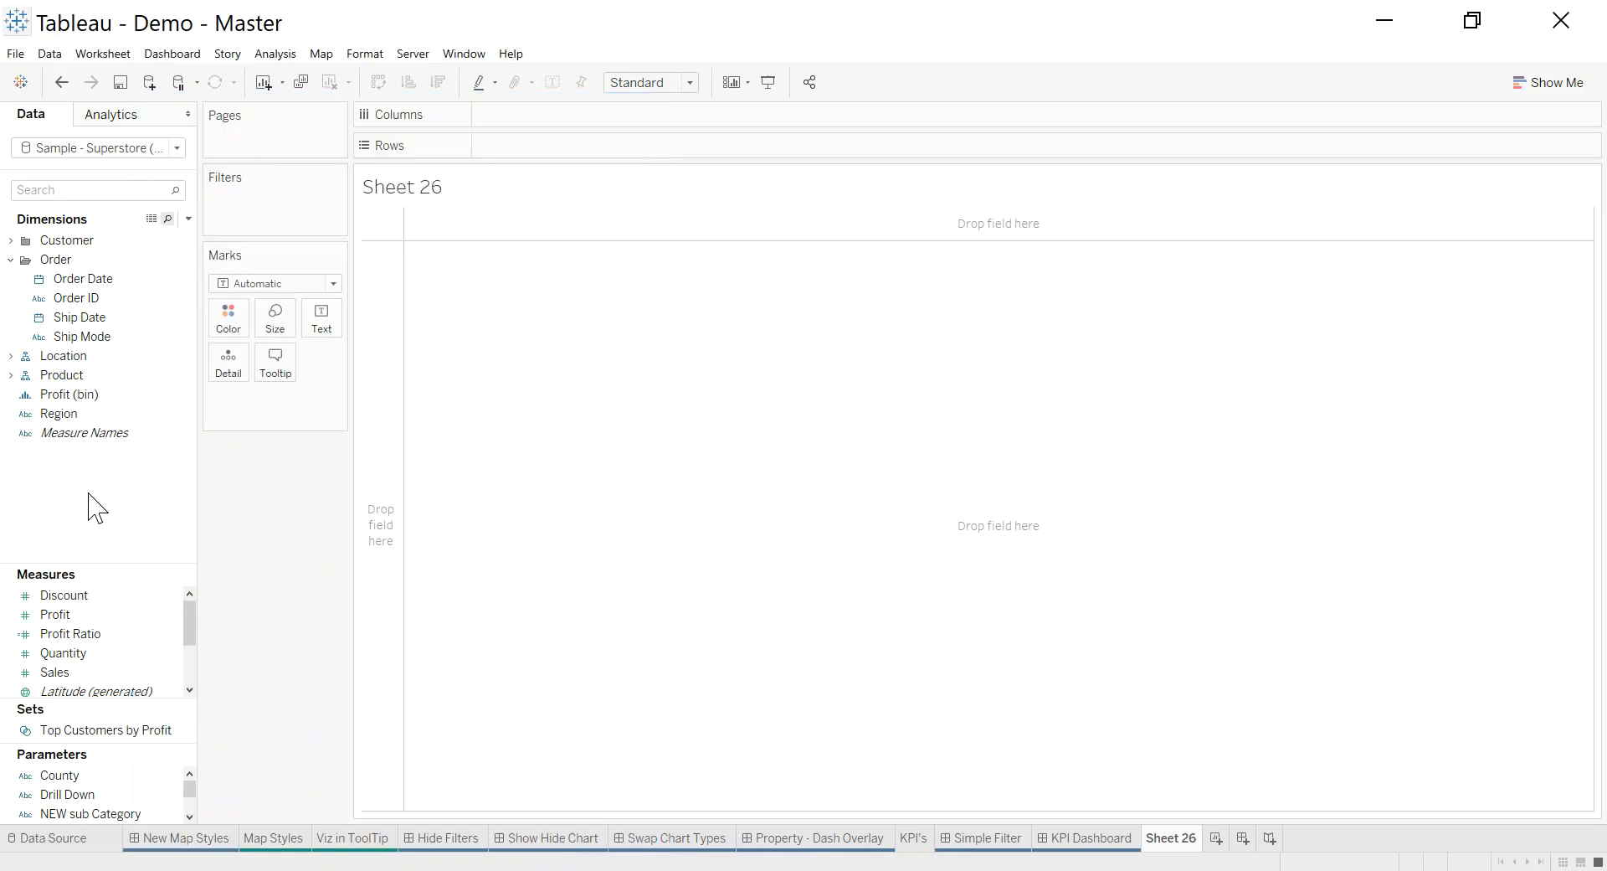
Build a text table with the year of Order Date as rows, Region as columns and summed Profit as values.
{"action": "left_click", "coordinate": [91, 283]}
{"action": "left_click_drag", "start_coordinate": [90, 283], "coordinate": [524, 155]}
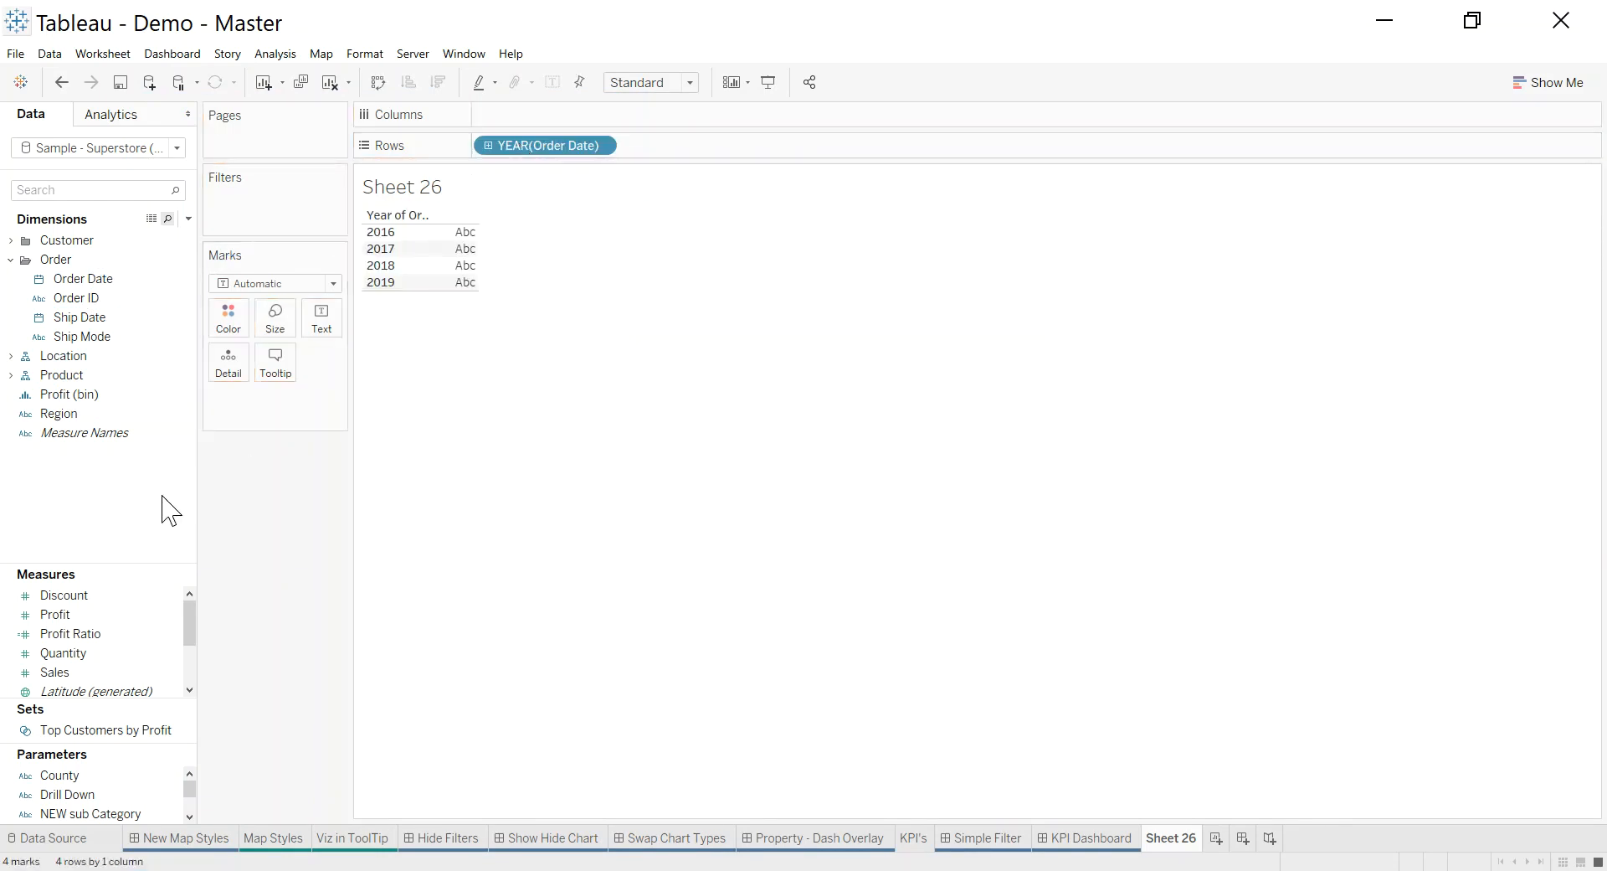
{"action": "left_click_drag", "start_coordinate": [75, 413], "coordinate": [548, 127]}
{"action": "left_click_drag", "start_coordinate": [117, 616], "coordinate": [513, 294]}
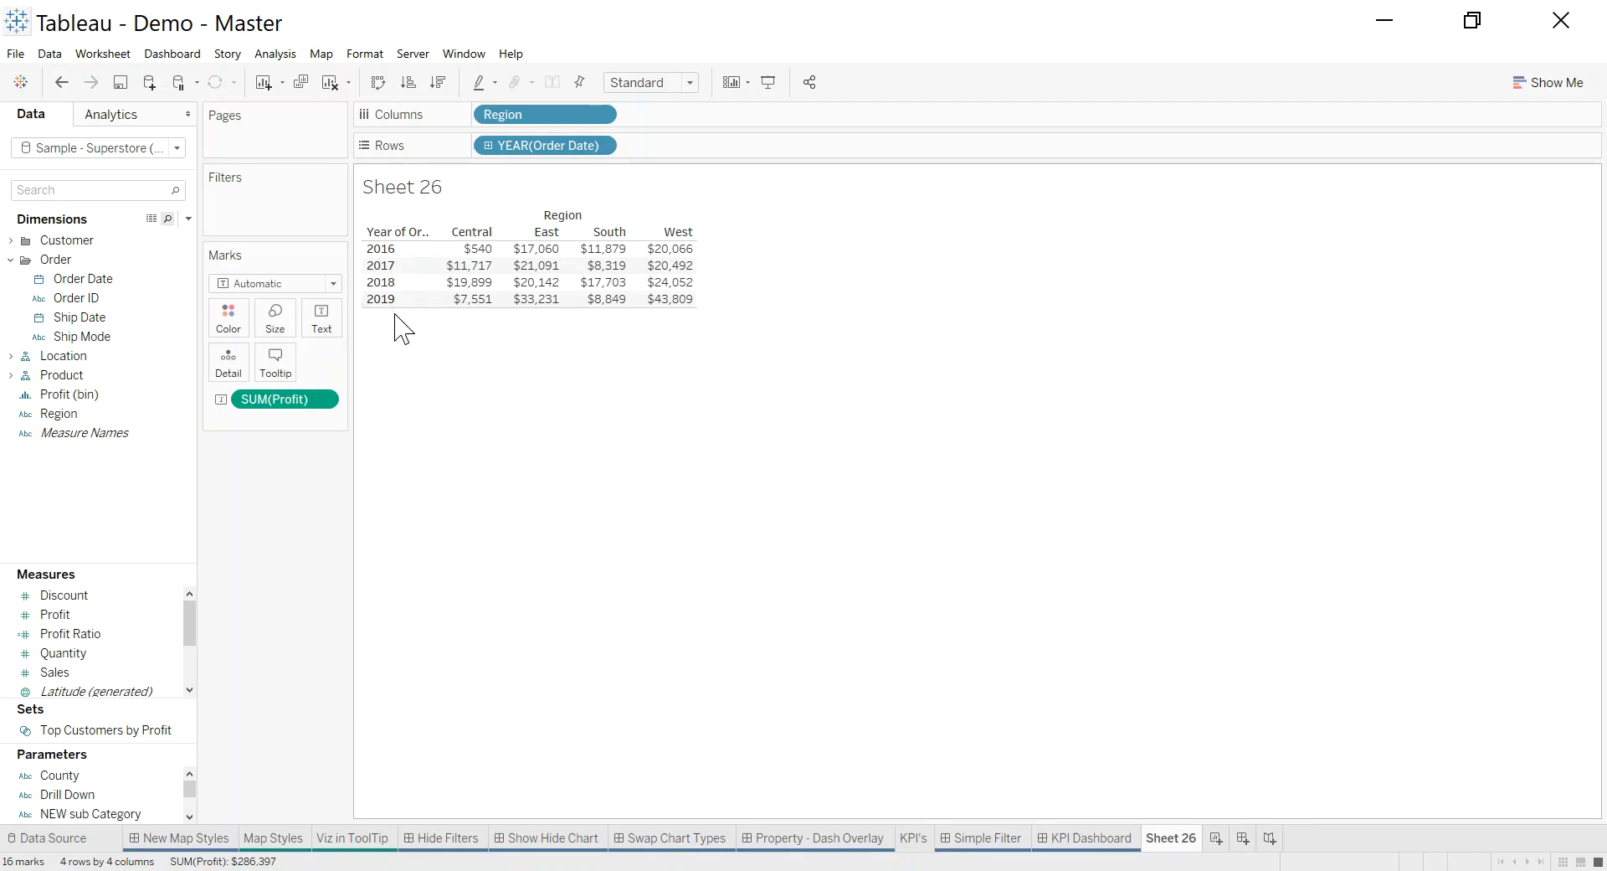
Filter the table by year of Order Date, keeping only 2018 and 2019.
{"action": "left_click_drag", "start_coordinate": [84, 280], "coordinate": [282, 220]}
{"action": "double_click", "coordinate": [725, 342]}
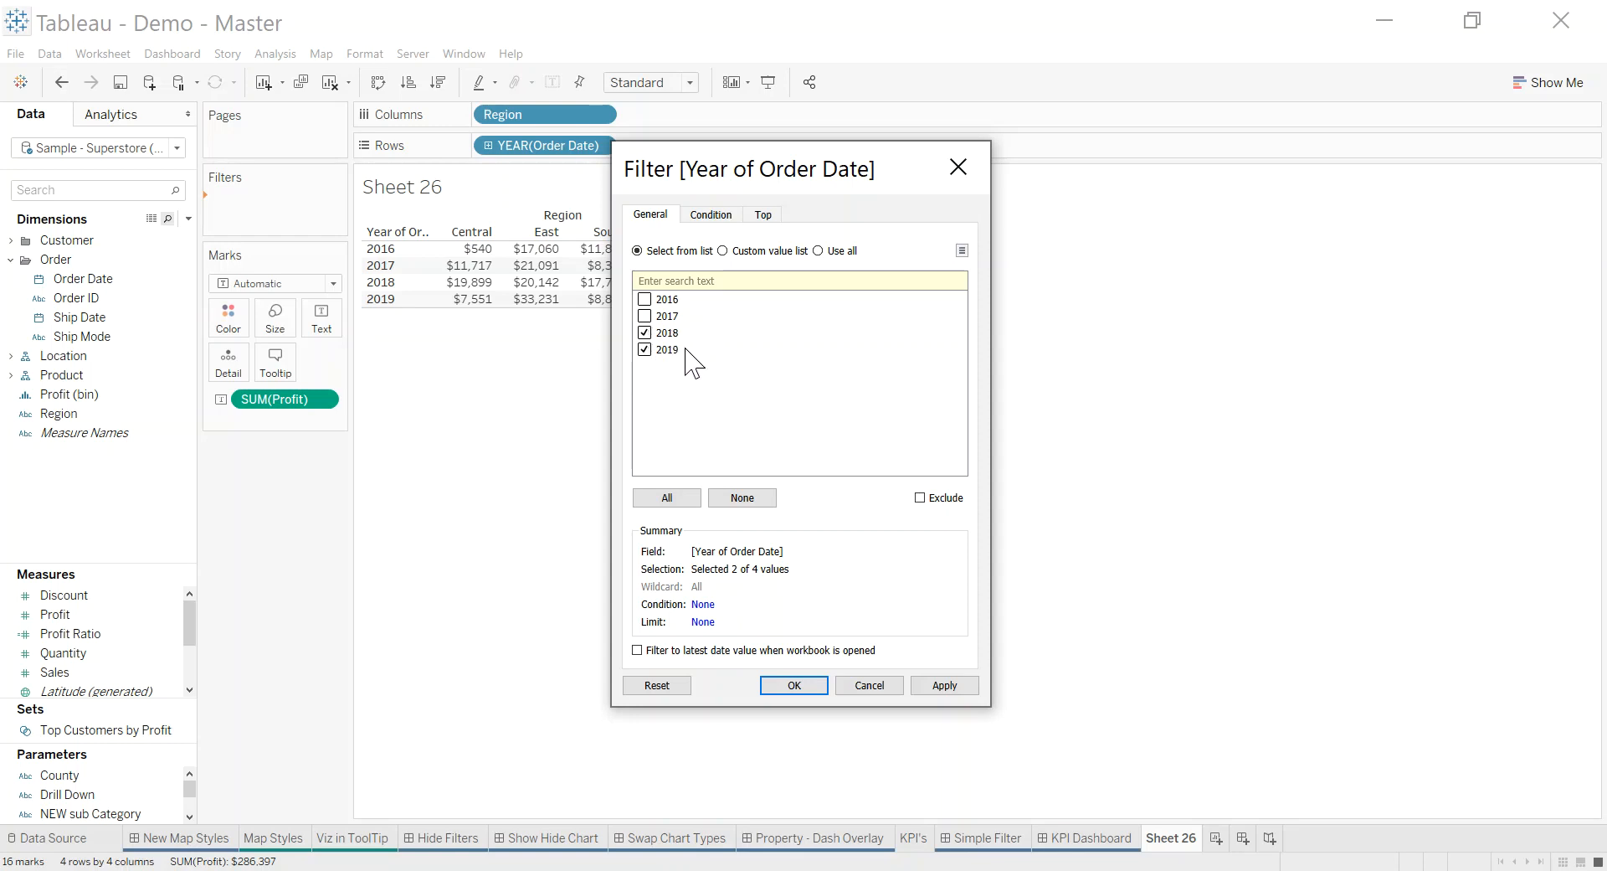
{"action": "left_click", "coordinate": [795, 685]}
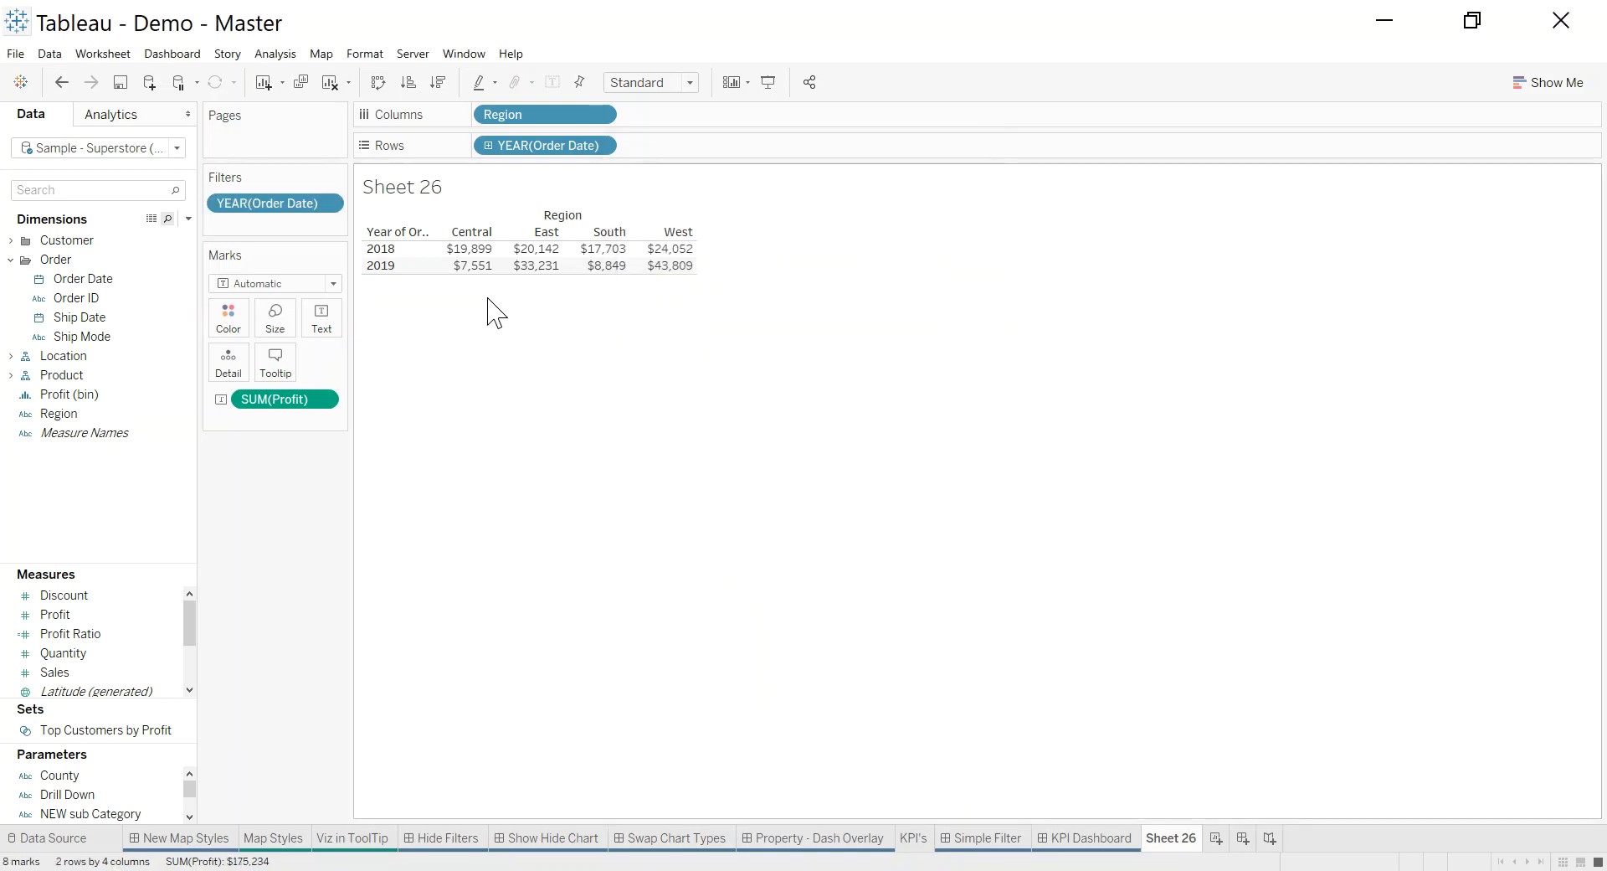
Apply the Year Over Year Growth quick table calculation to the summed Profit values.
{"action": "left_click", "coordinate": [323, 400]}
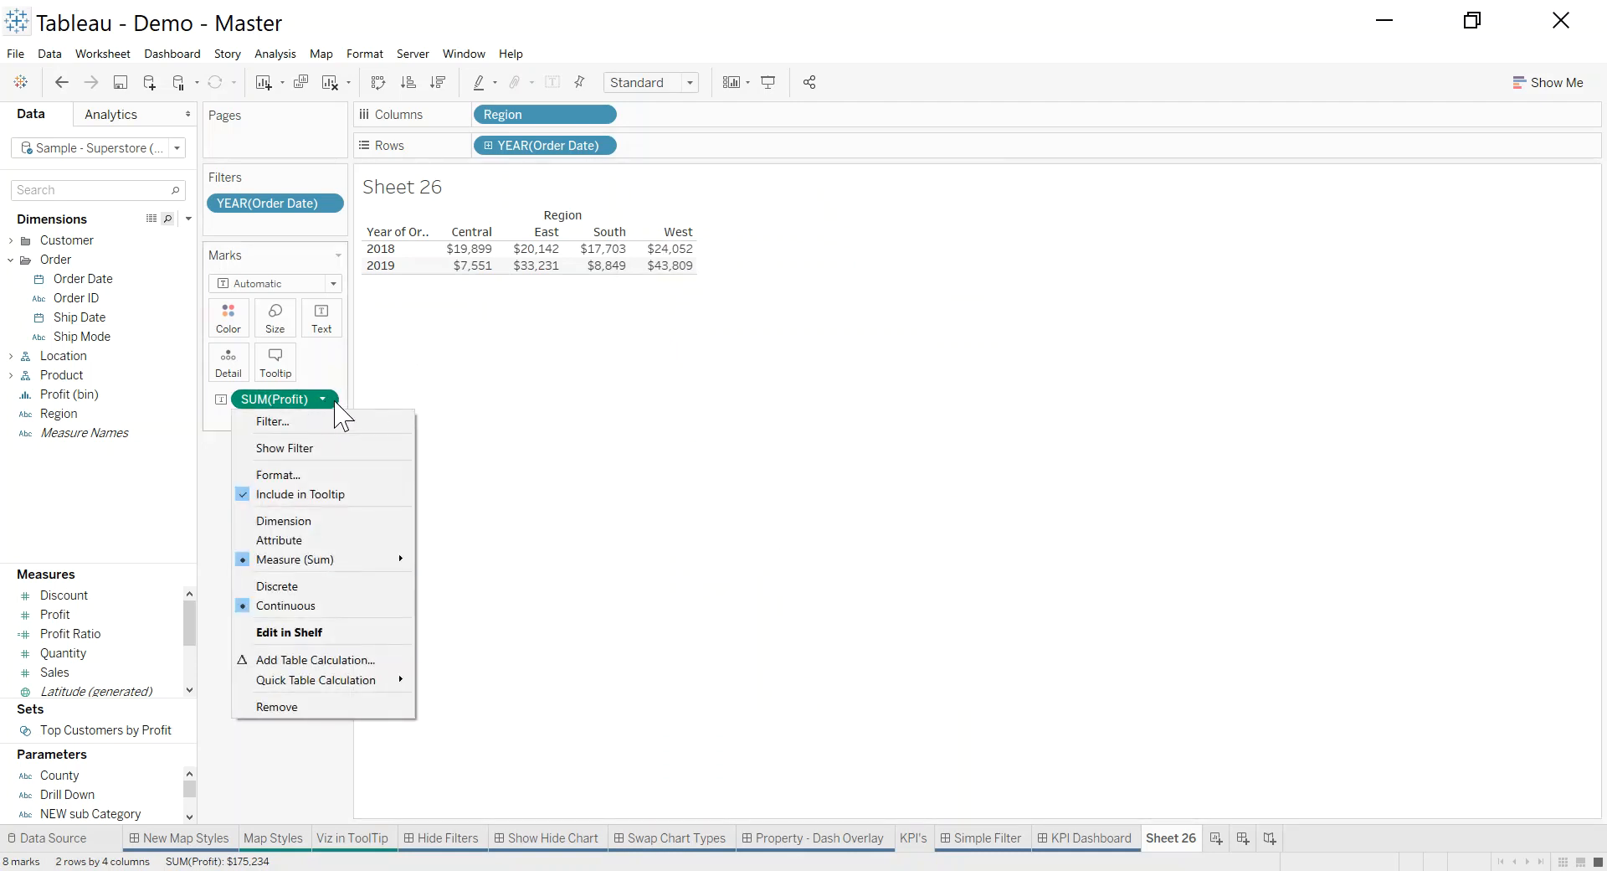
{"action": "mouse_move", "coordinate": [392, 693]}
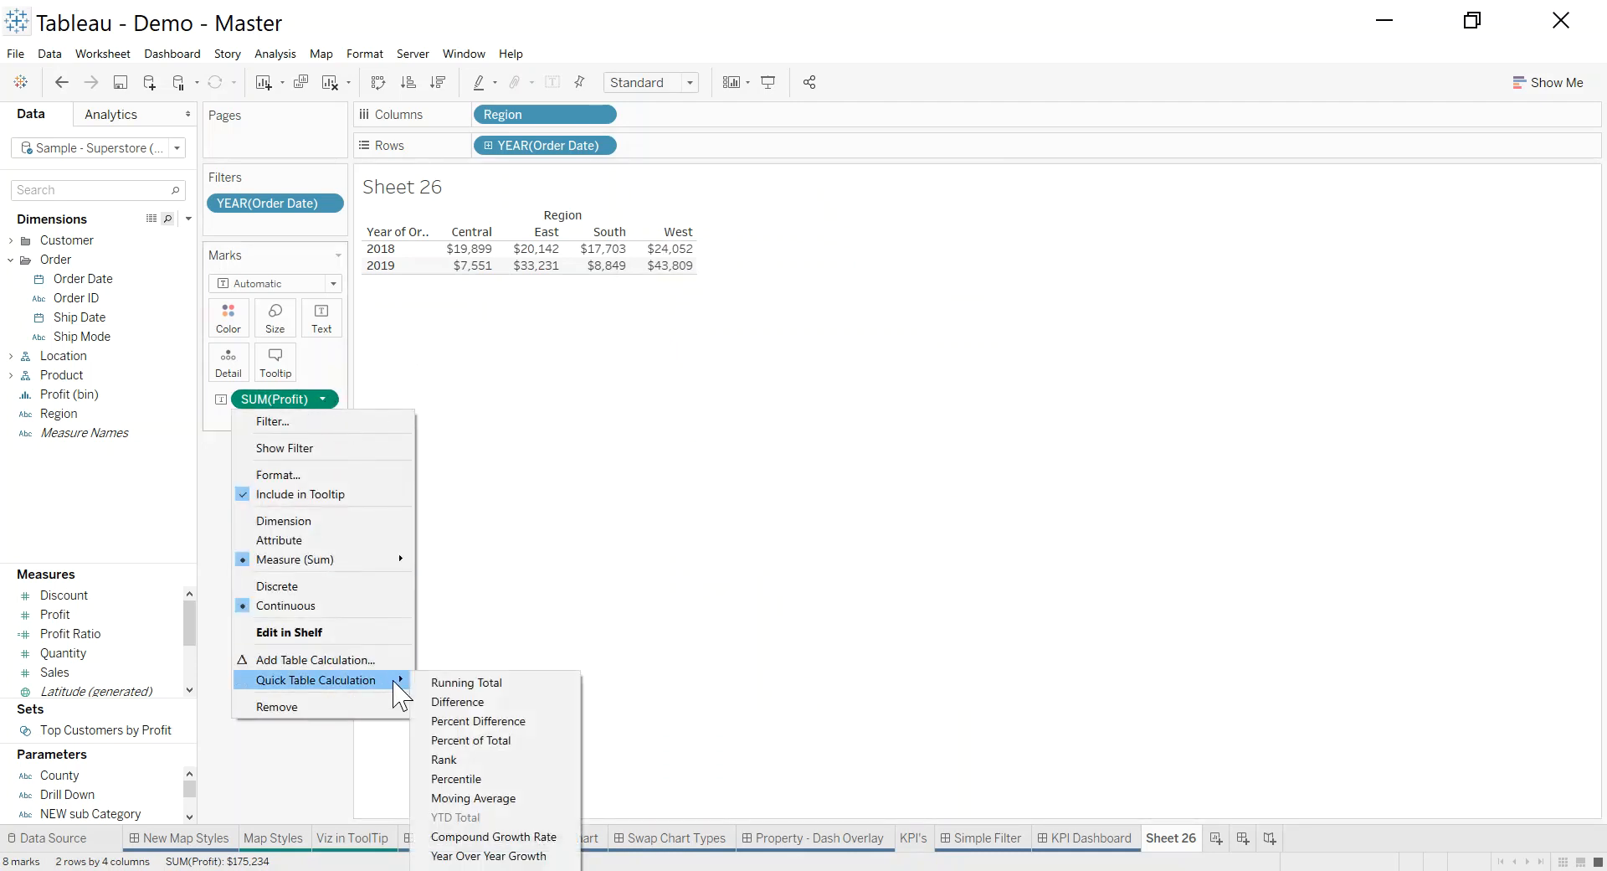
{"action": "left_click", "coordinate": [518, 855]}
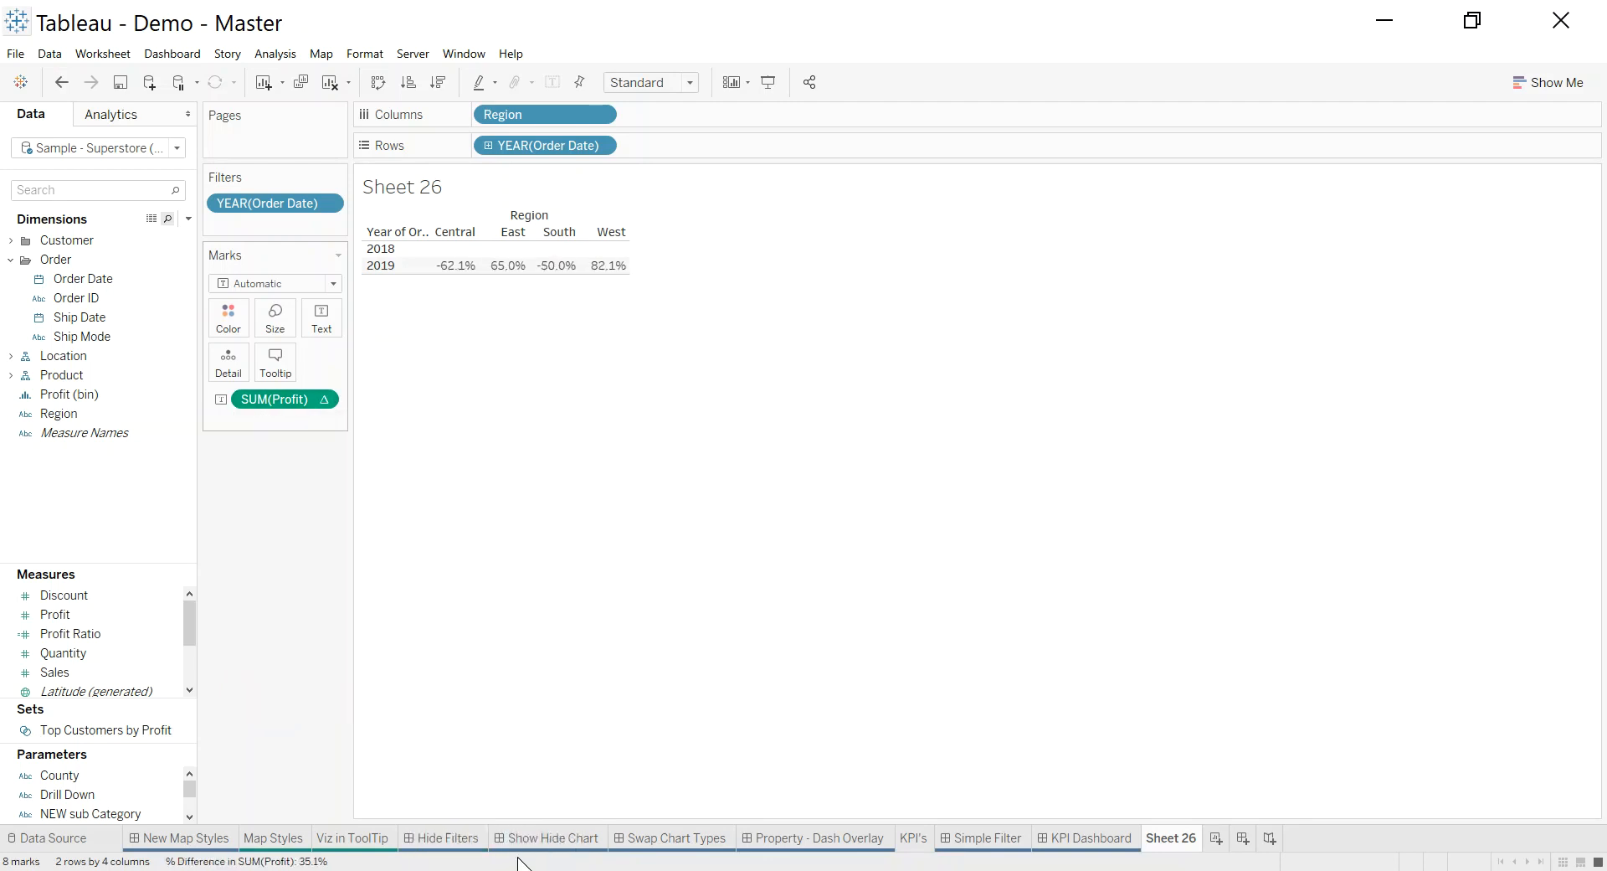
Hide the 2018 row and add Profit a second time as text alongside the growth percentages.
{"action": "mouse_move", "coordinate": [452, 269]}
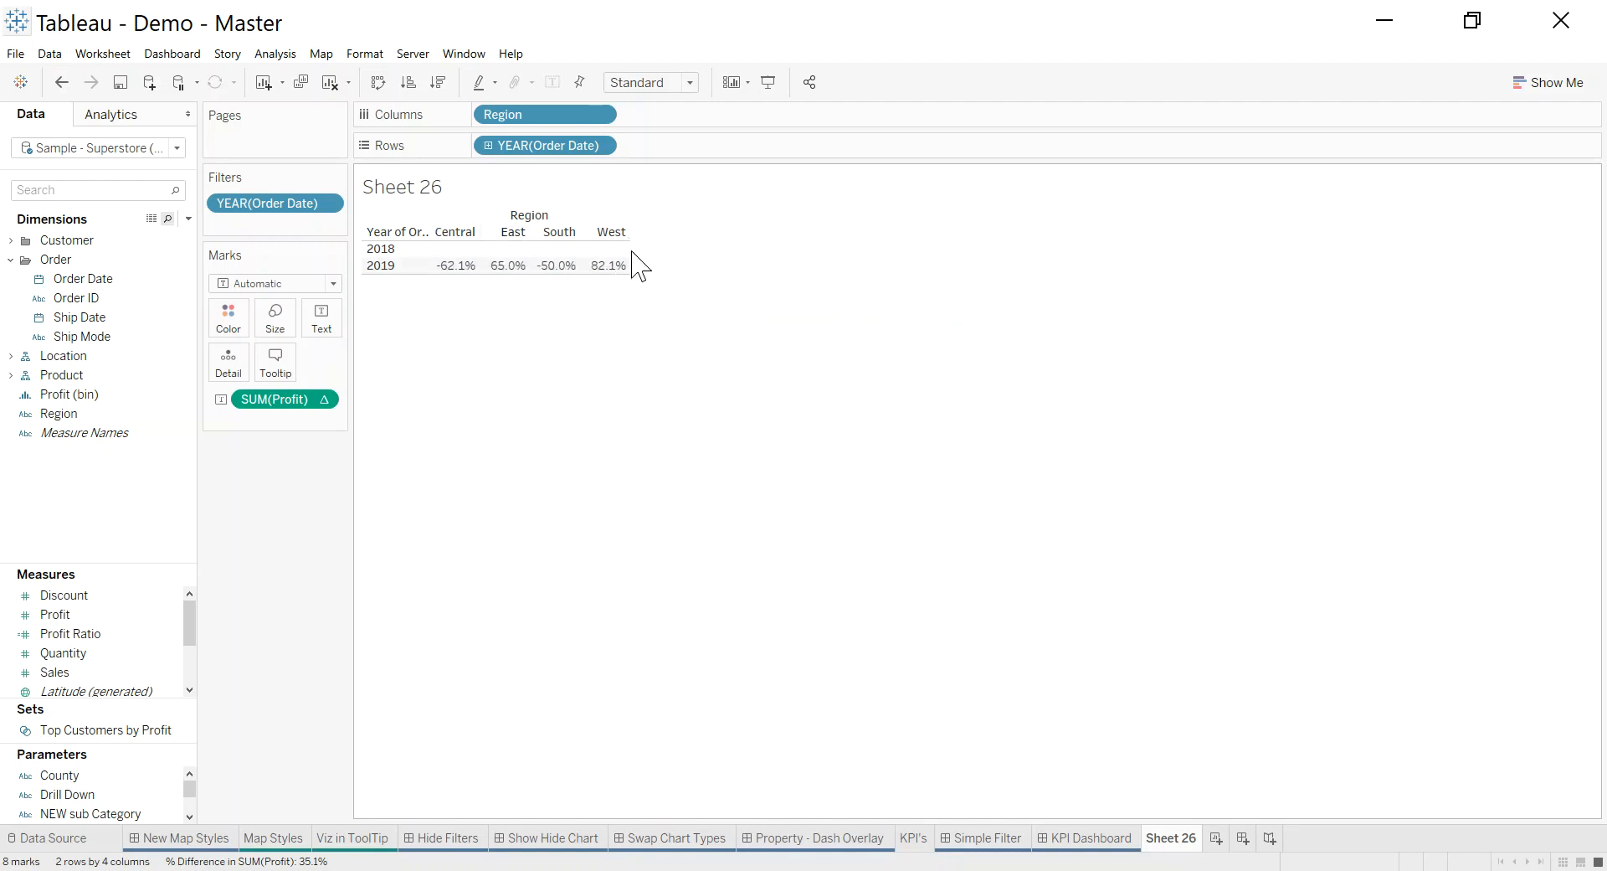
{"action": "right_click", "coordinate": [397, 252]}
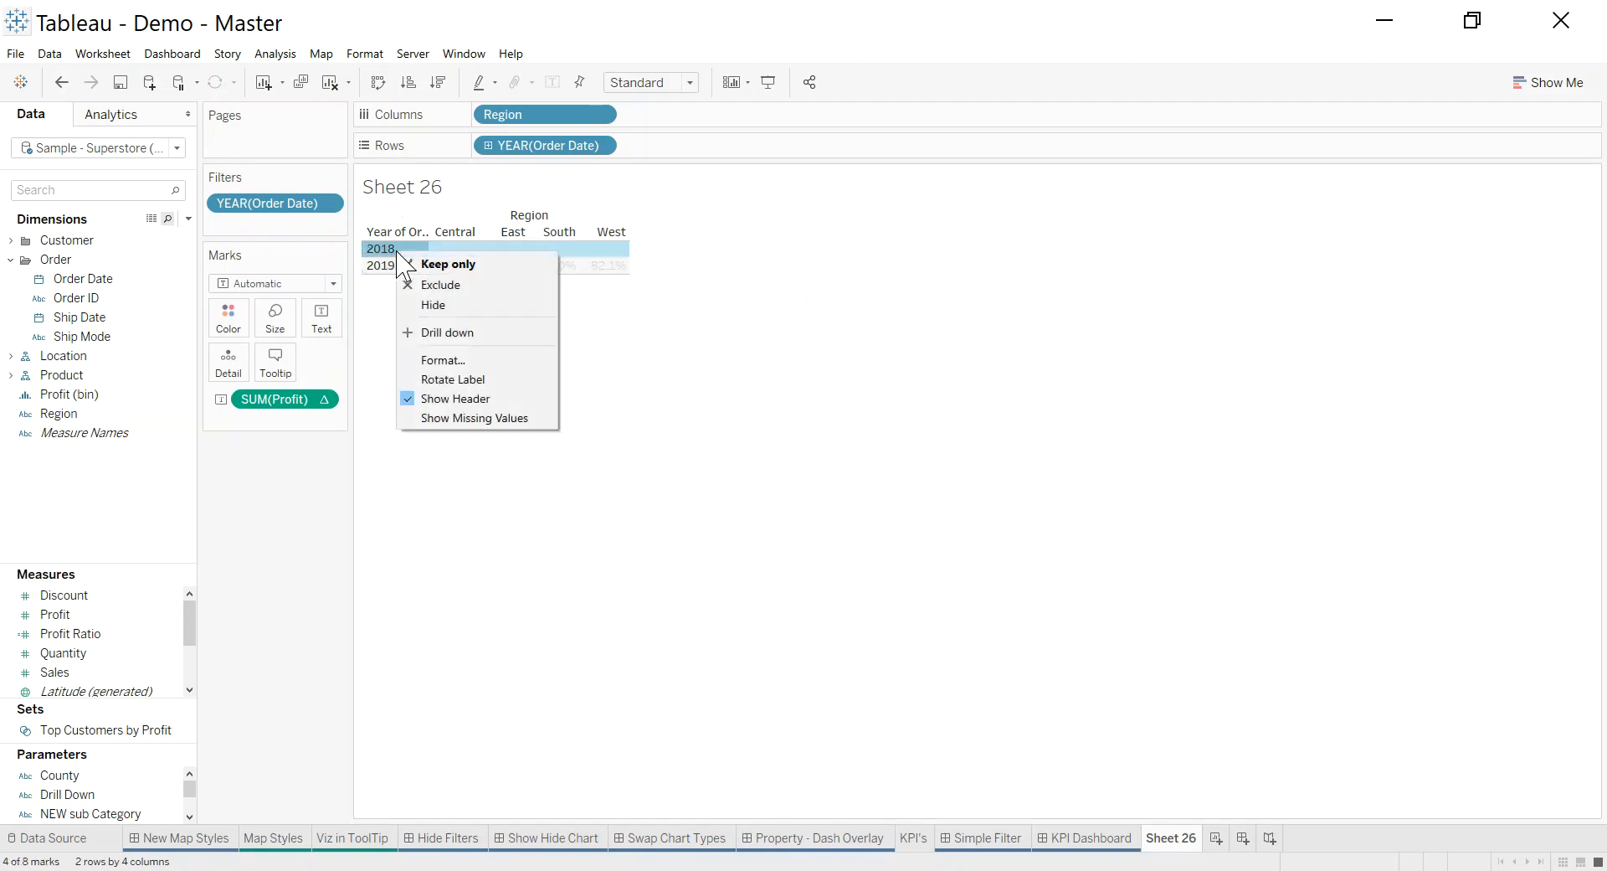
{"action": "left_click", "coordinate": [440, 305]}
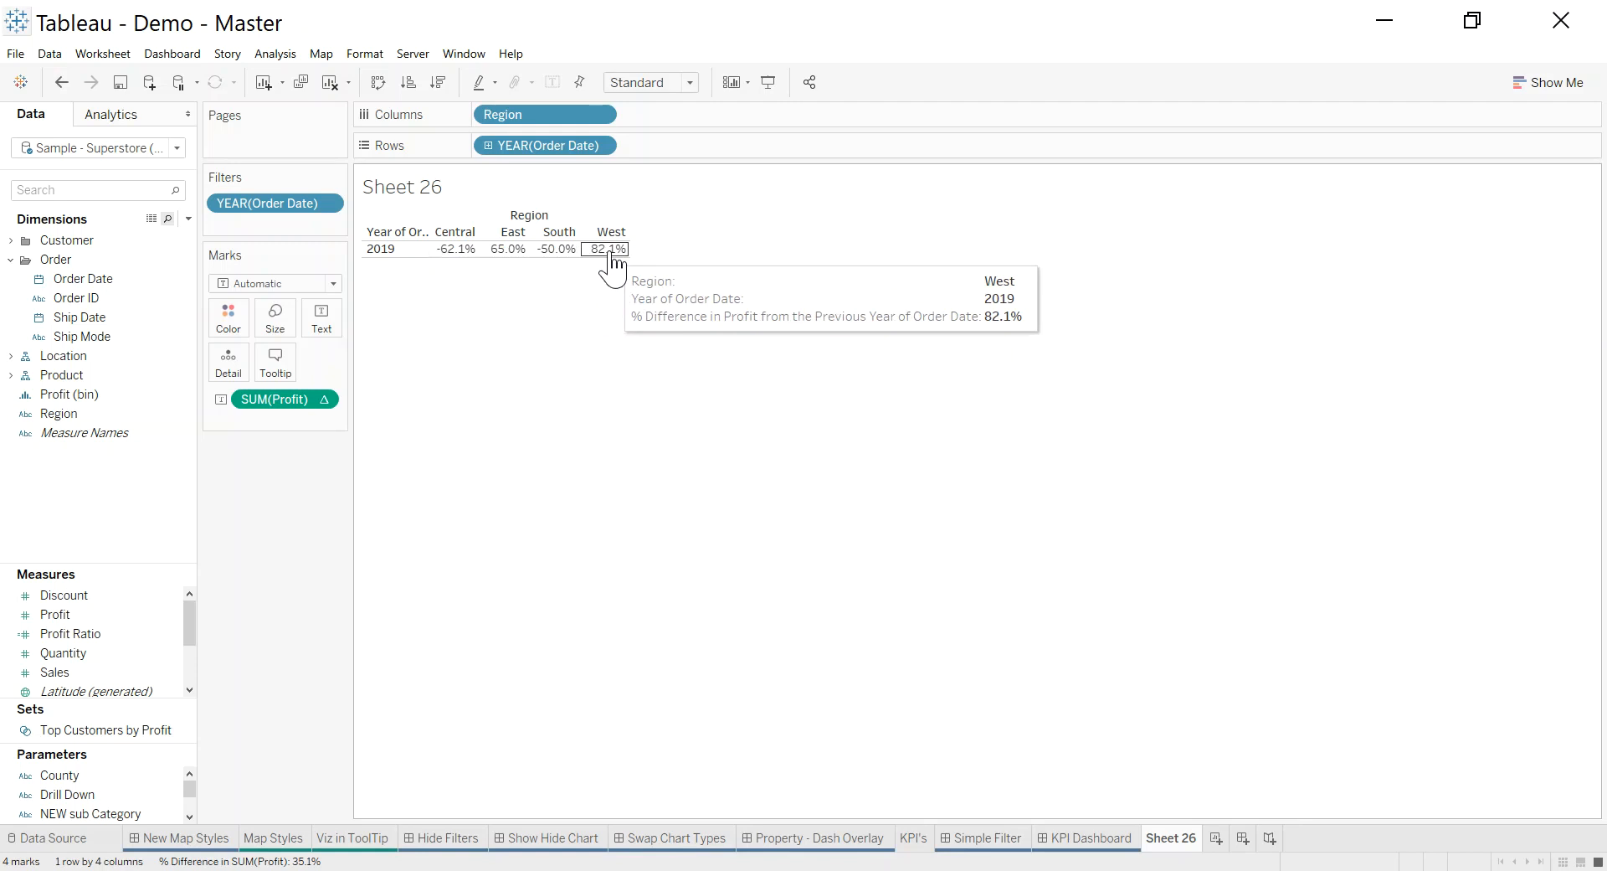
{"action": "left_click_drag", "start_coordinate": [66, 627], "coordinate": [328, 340]}
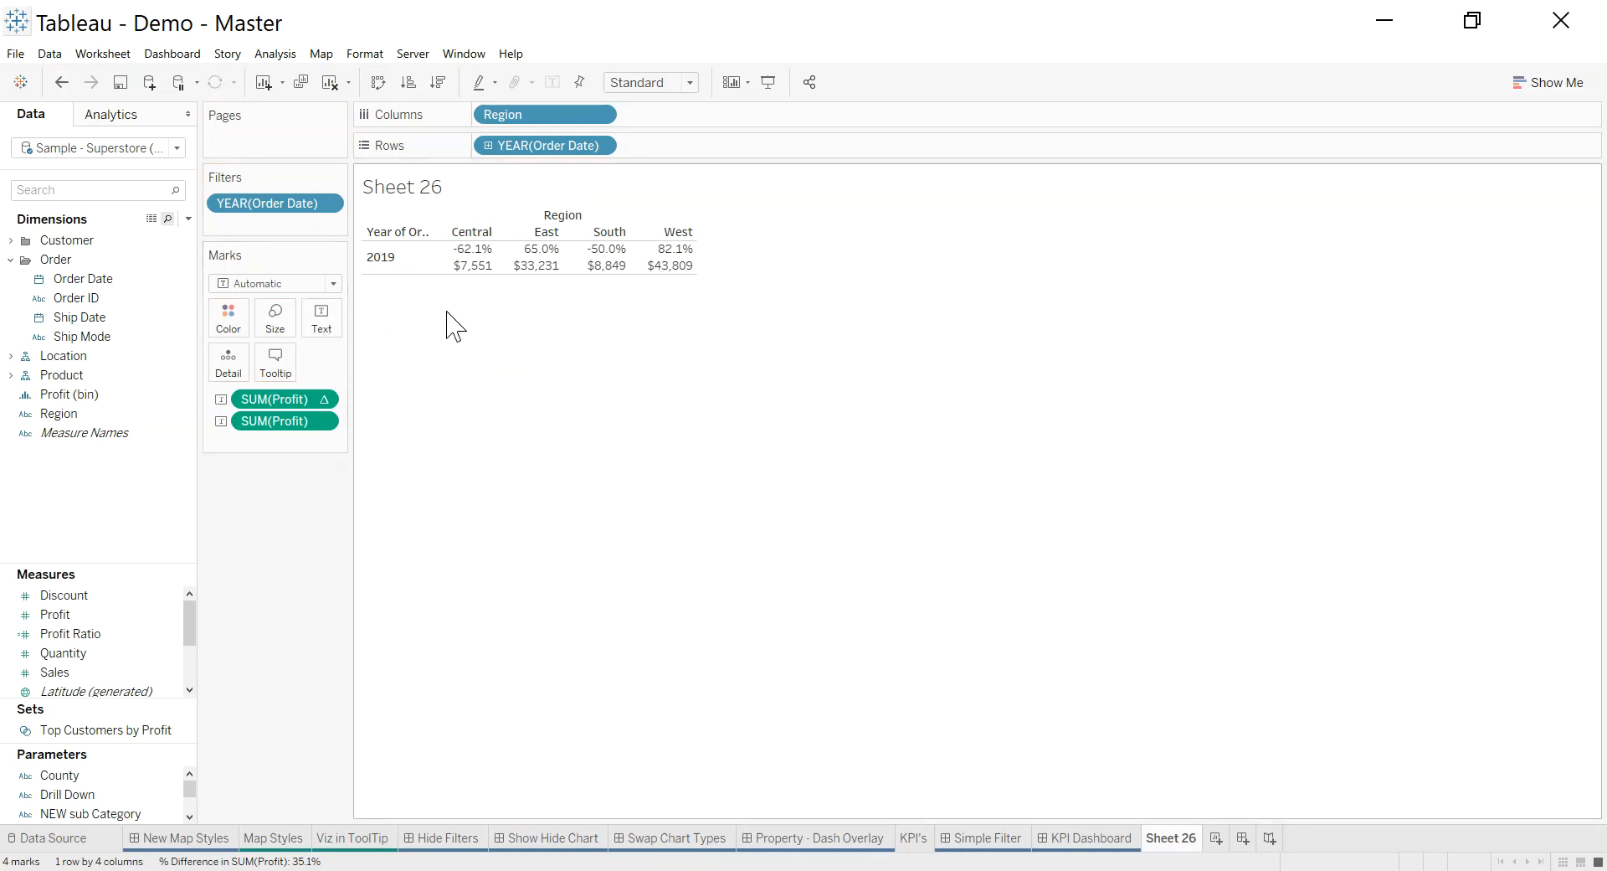
Create a new calculated field named Profit Change Icon.
{"action": "left_click", "coordinate": [189, 218]}
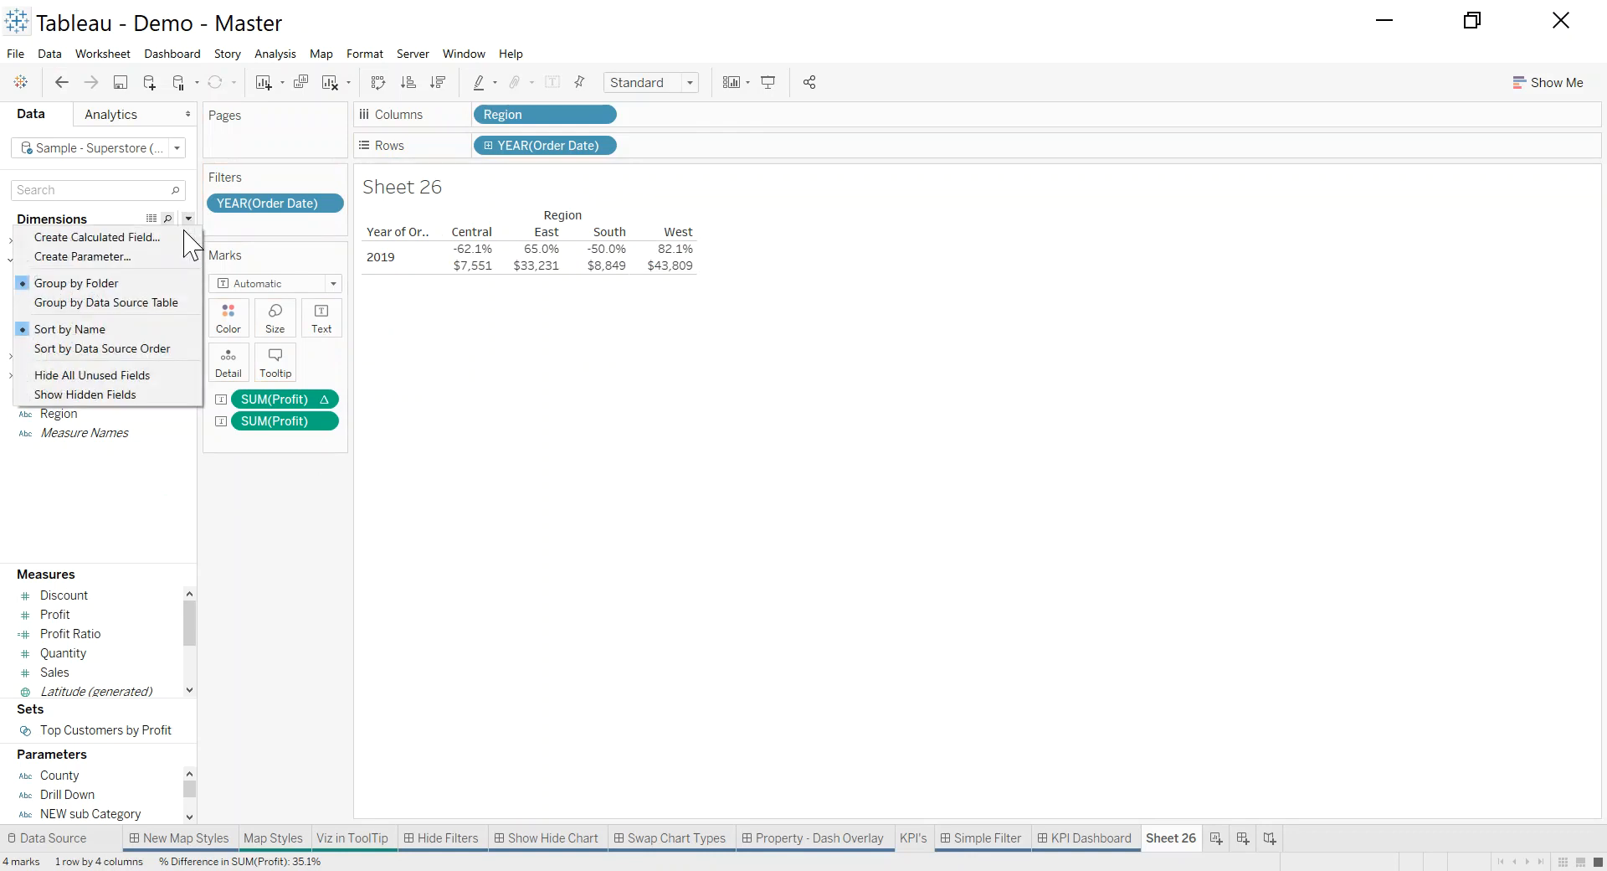
{"action": "left_click", "coordinate": [155, 237]}
{"action": "left_click_drag", "start_coordinate": [783, 316], "coordinate": [851, 424]}
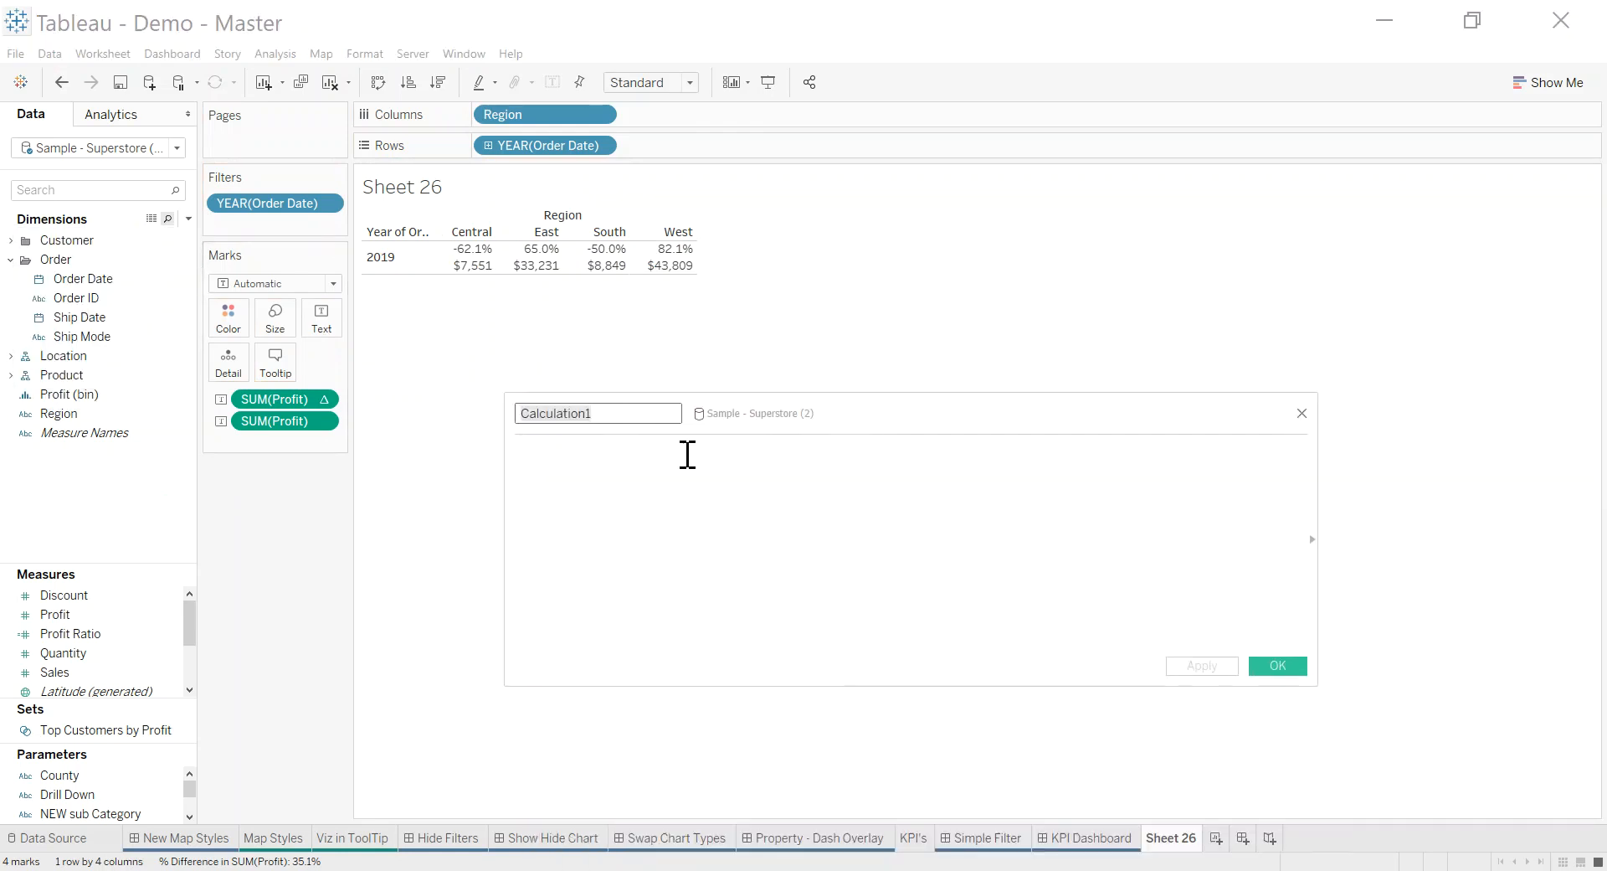
{"action": "type", "text": "Profit Change Icon"}
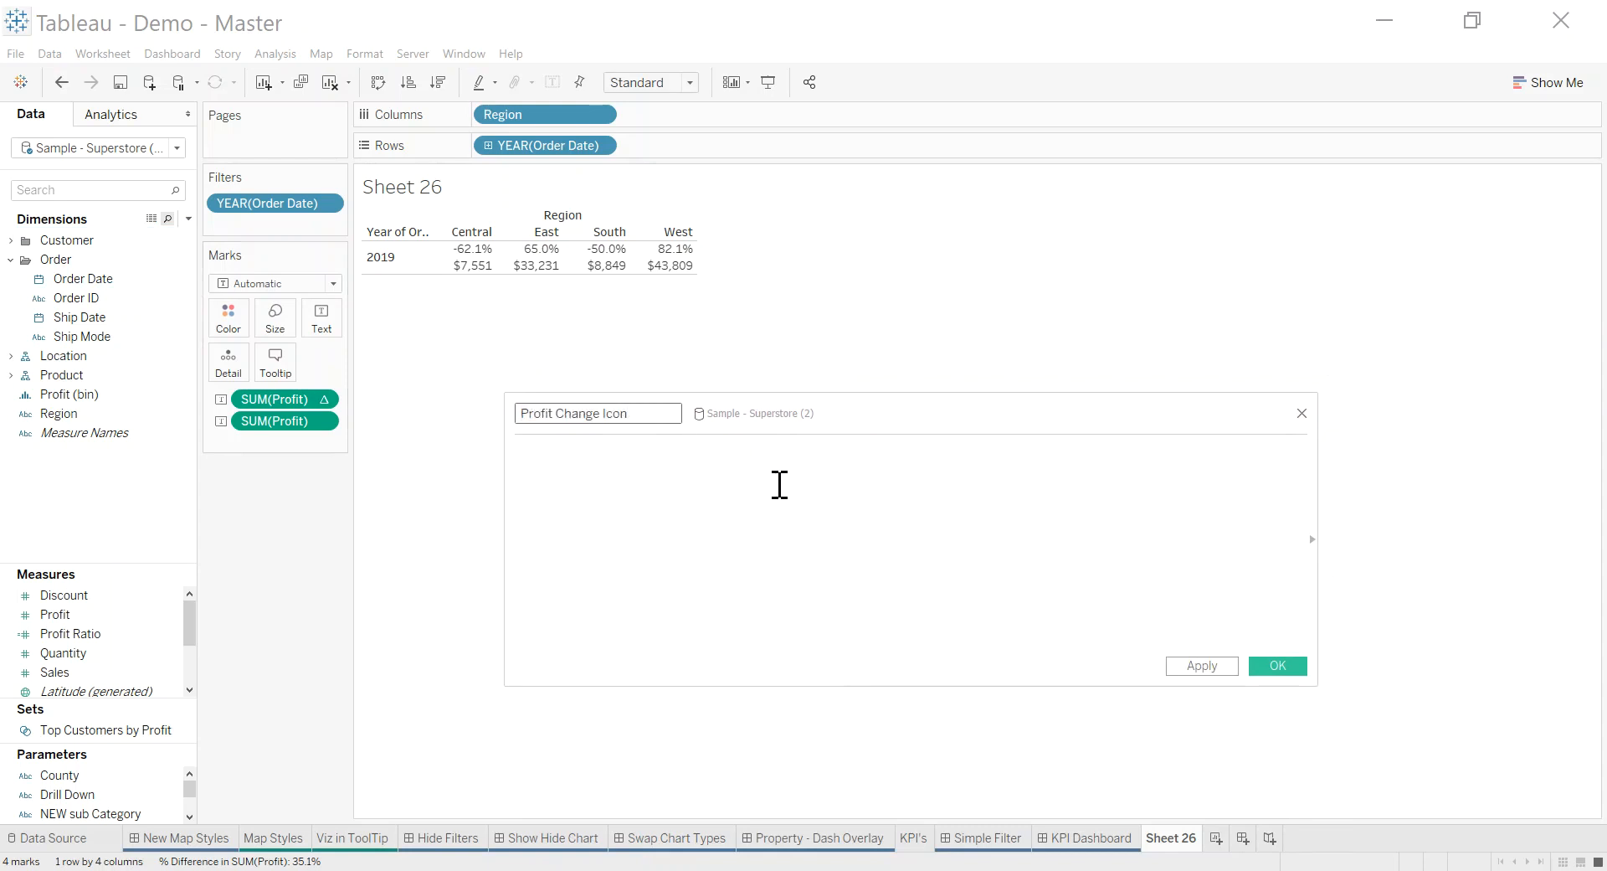
Begin the formula with an IF test on the Profit growth table calculation, followed by > 0 THEN and an opening quotation mark.
{"action": "left_click", "coordinate": [779, 485]}
{"action": "type", "text": "IF"}
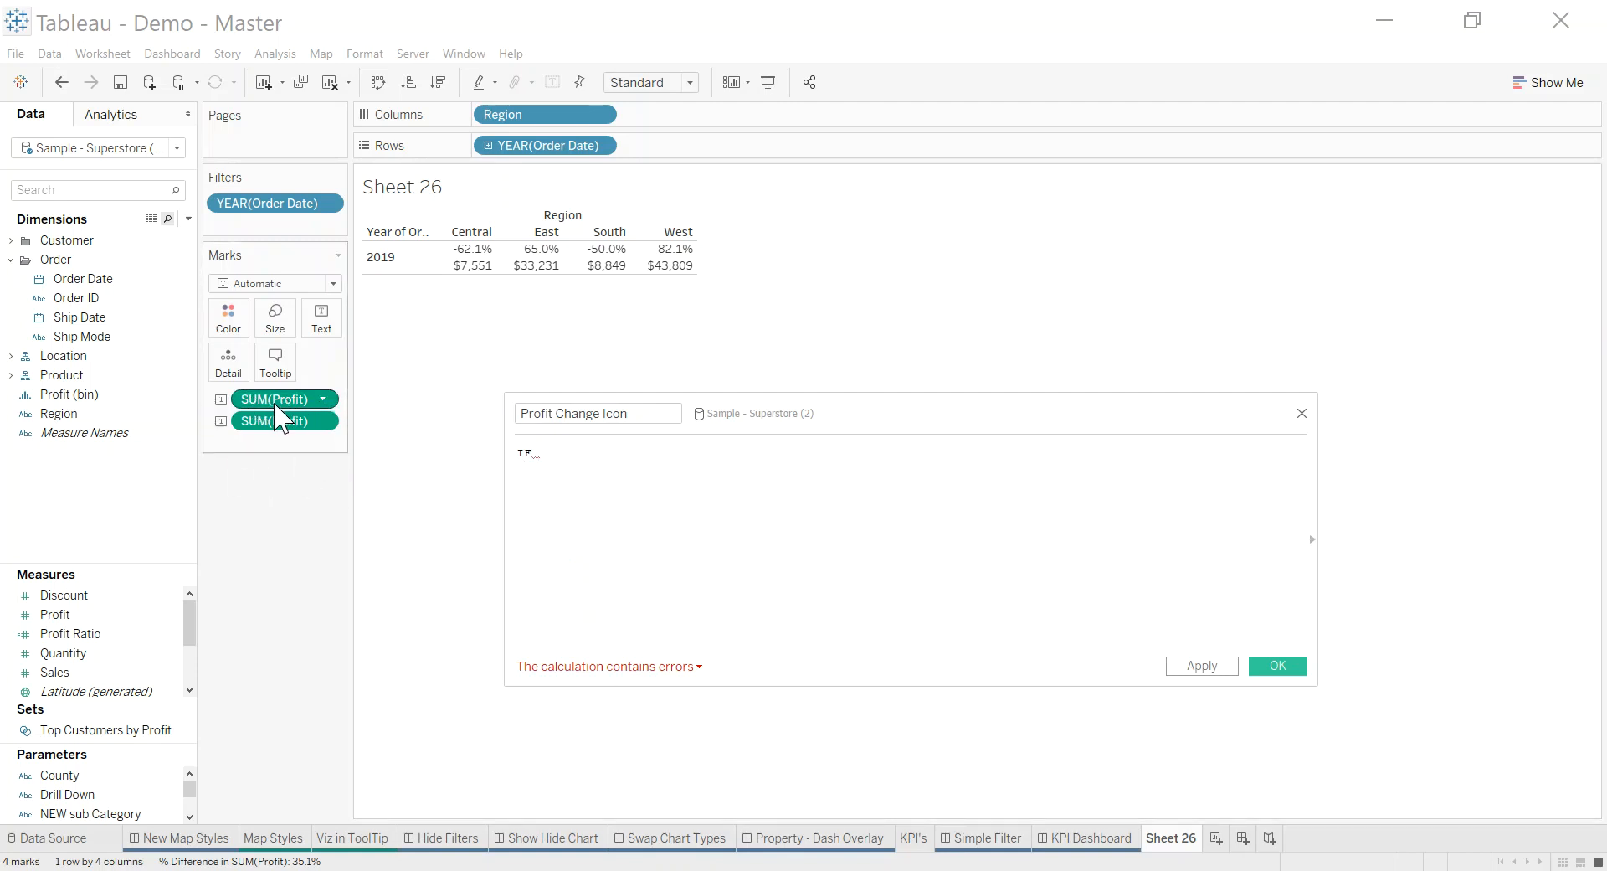
{"action": "left_click_drag", "start_coordinate": [276, 412], "coordinate": [646, 478]}
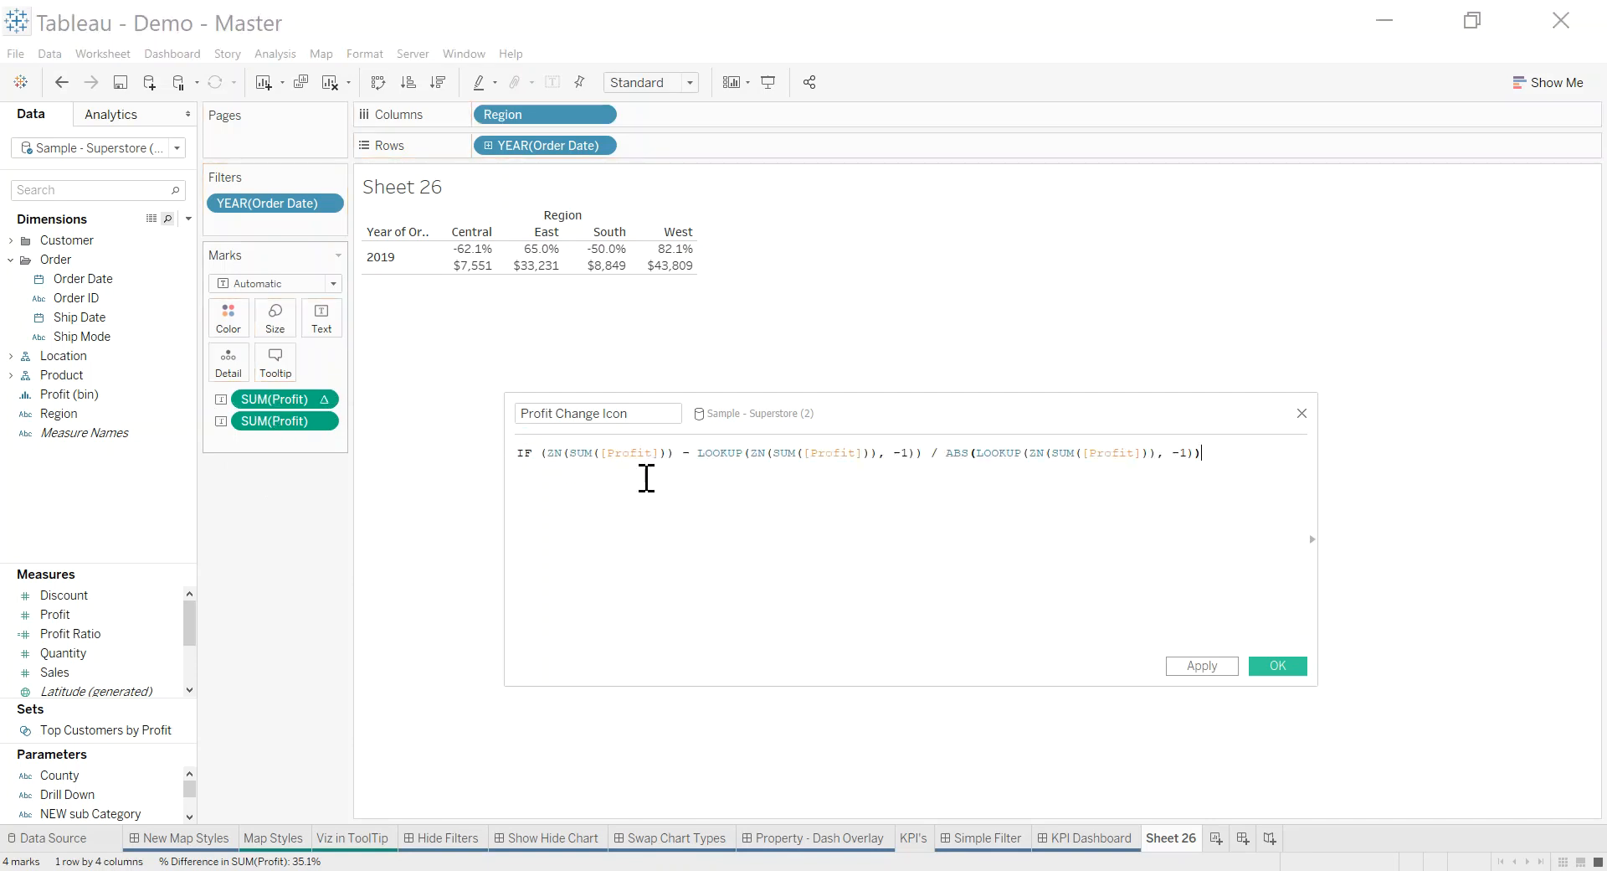
{"action": "key", "text": "Return"}
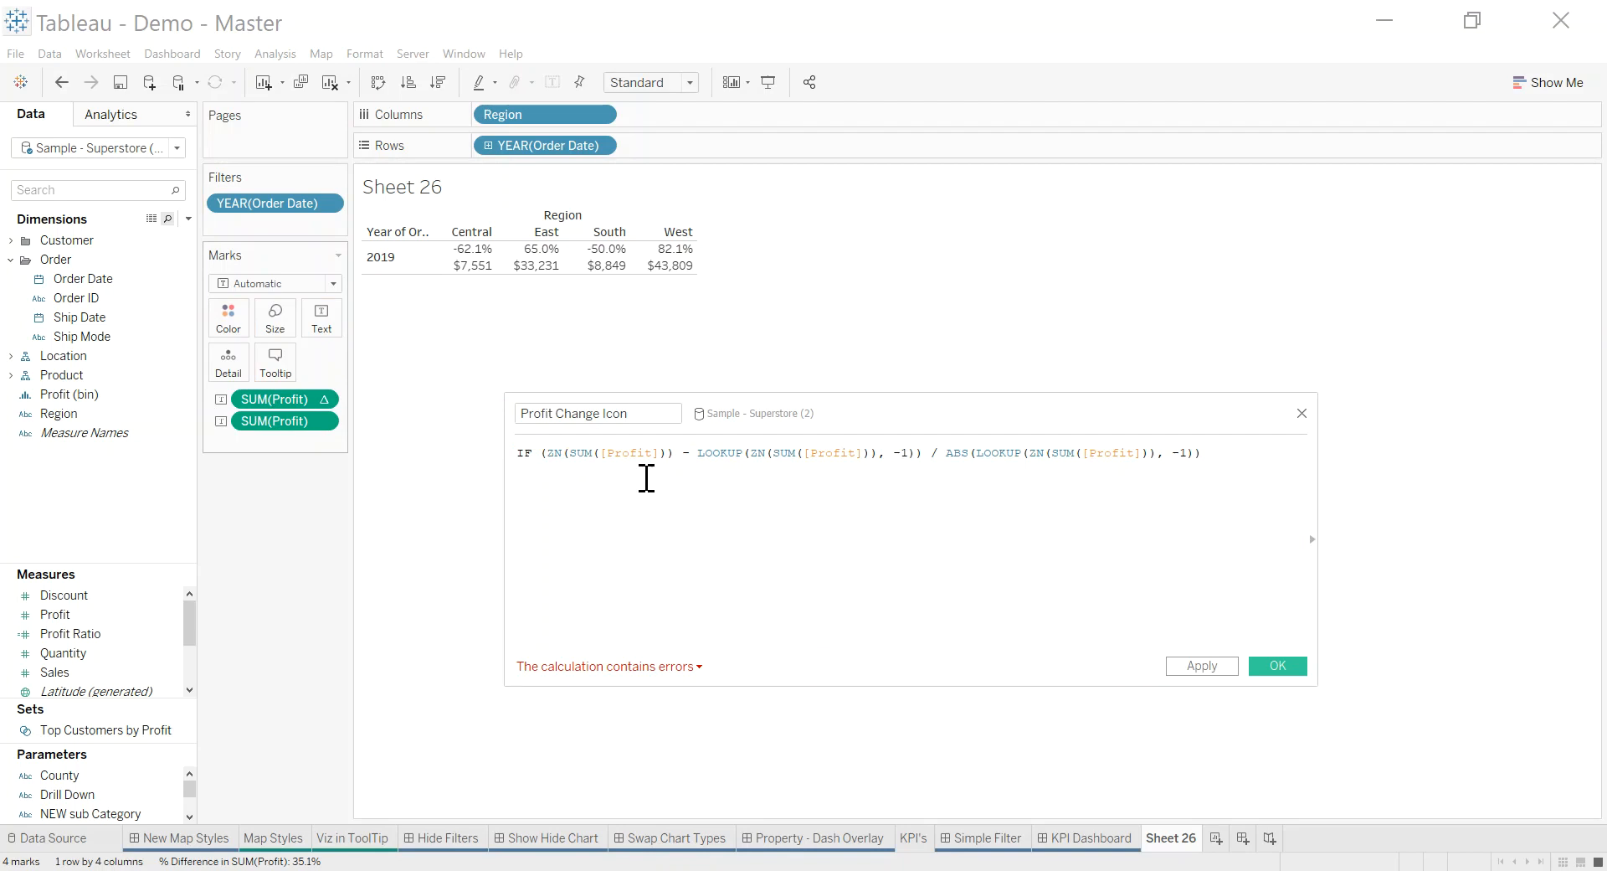
{"action": "type", "text": "> 0 THEN \""}
Insert the solid up-pointing triangle symbol (▲) as the result for positive growth in the formula.
{"action": "key", "text": "super+period"}
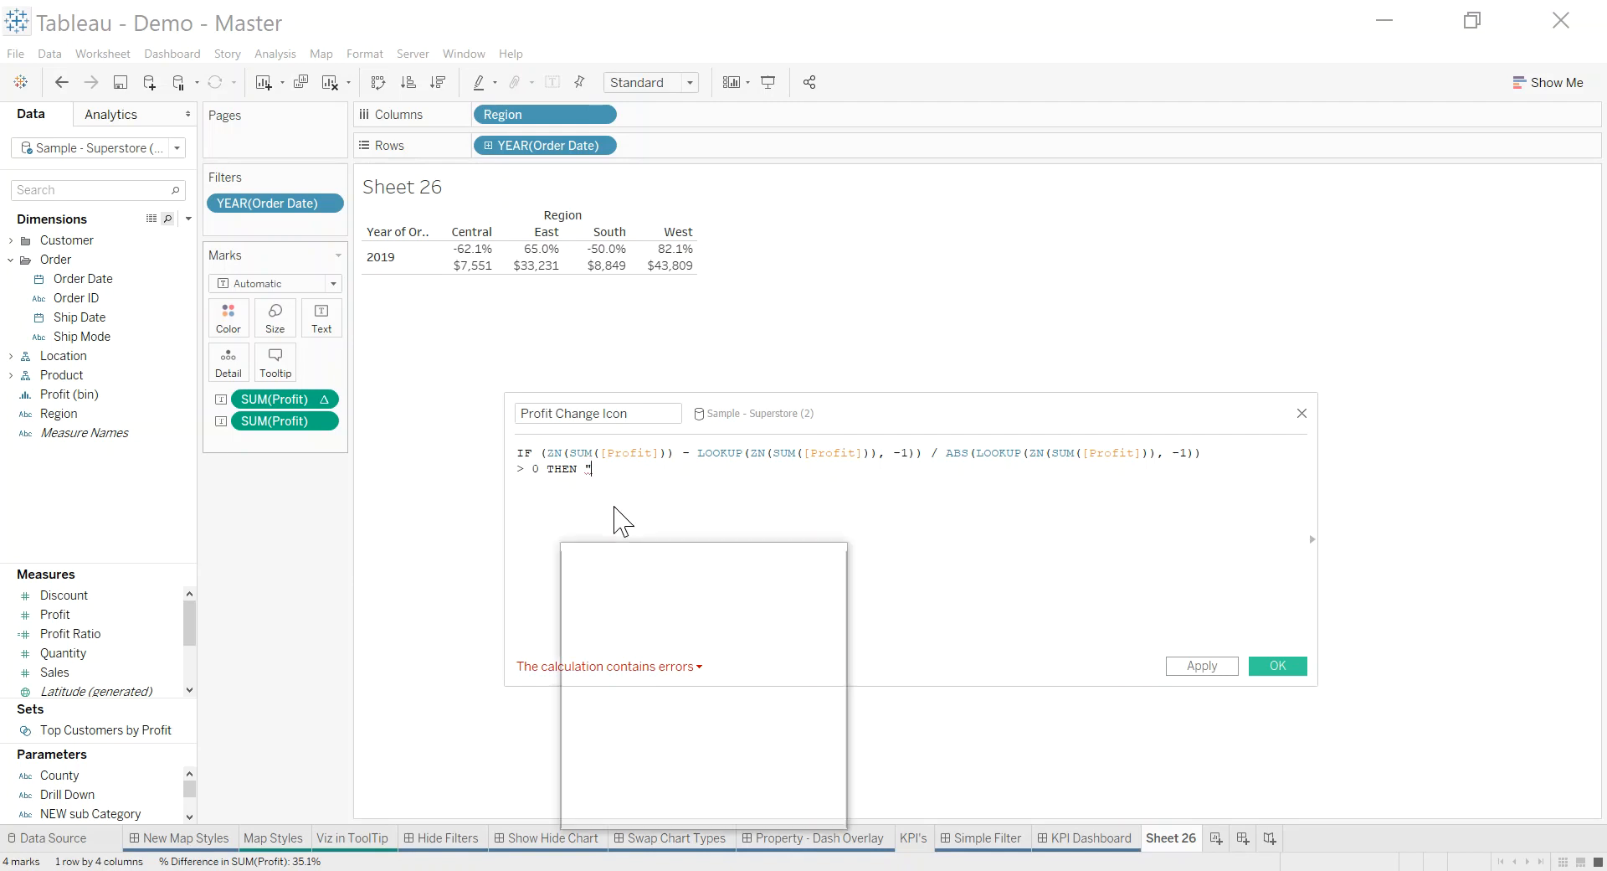
{"action": "left_click_drag", "start_coordinate": [707, 570], "coordinate": [1010, 526]}
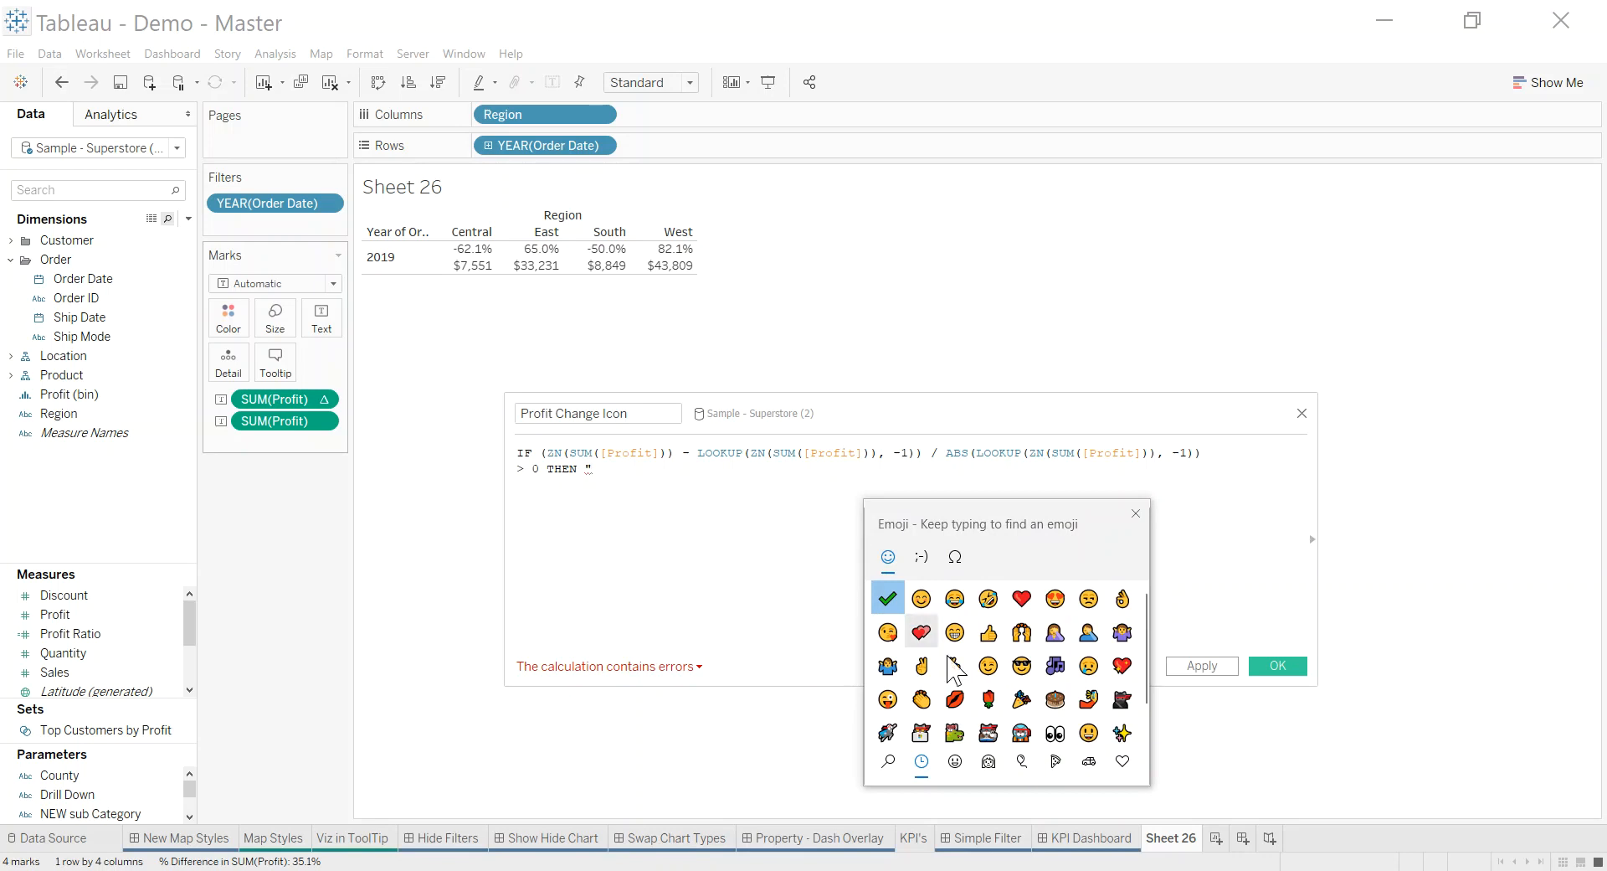
{"action": "scroll", "coordinate": [1091, 705], "scroll_direction": "down", "scroll_amount": 1}
{"action": "scroll", "coordinate": [1089, 699], "scroll_direction": "up", "scroll_amount": 1}
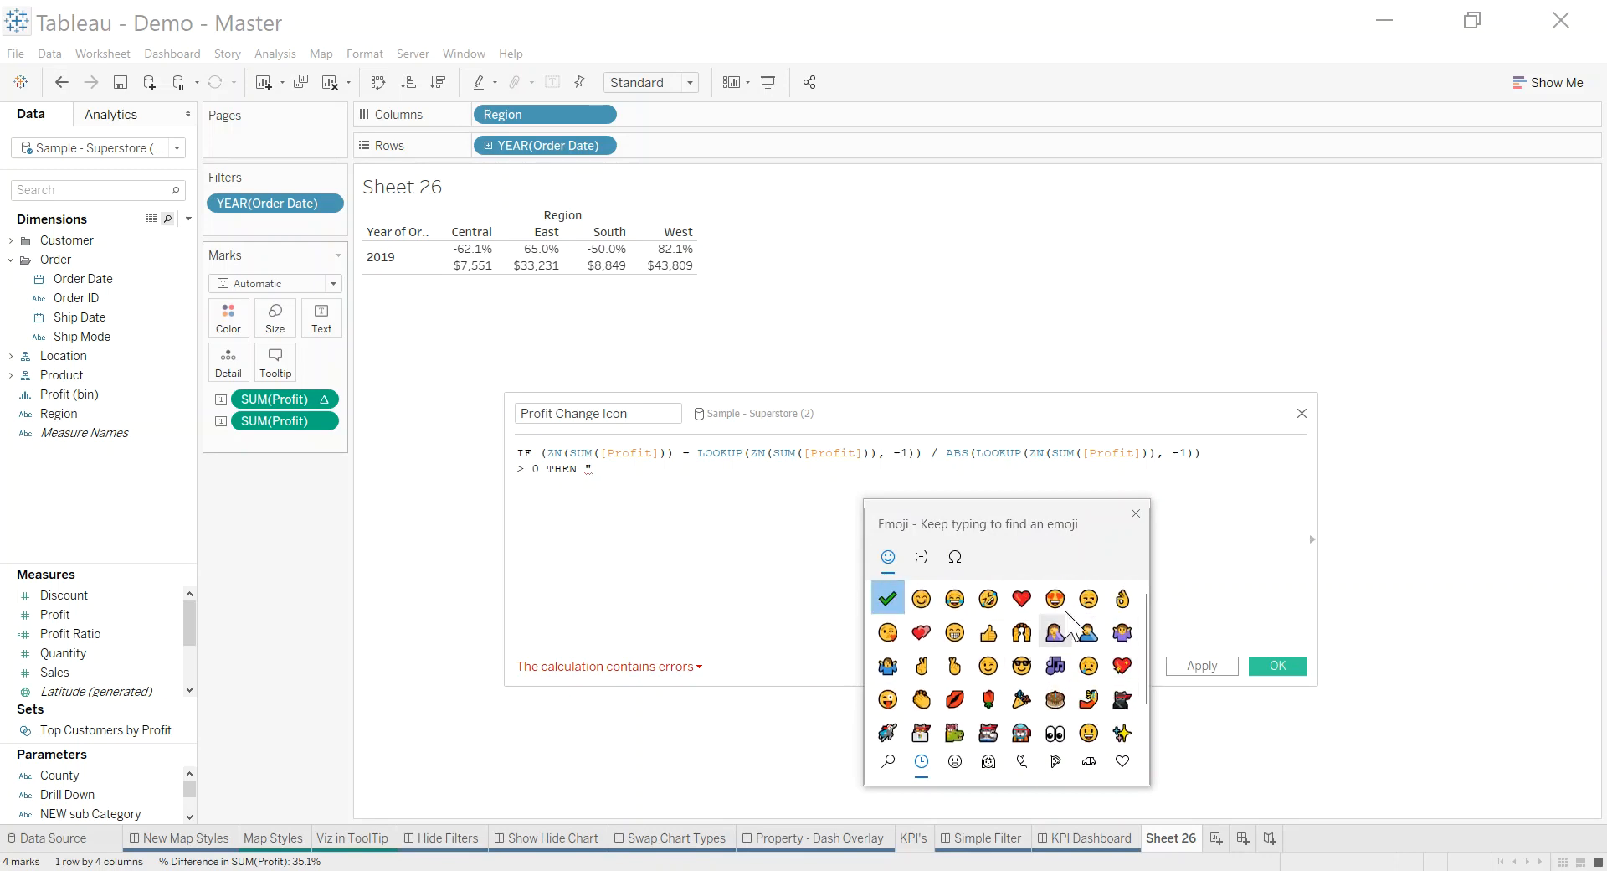
{"action": "left_click", "coordinate": [955, 557]}
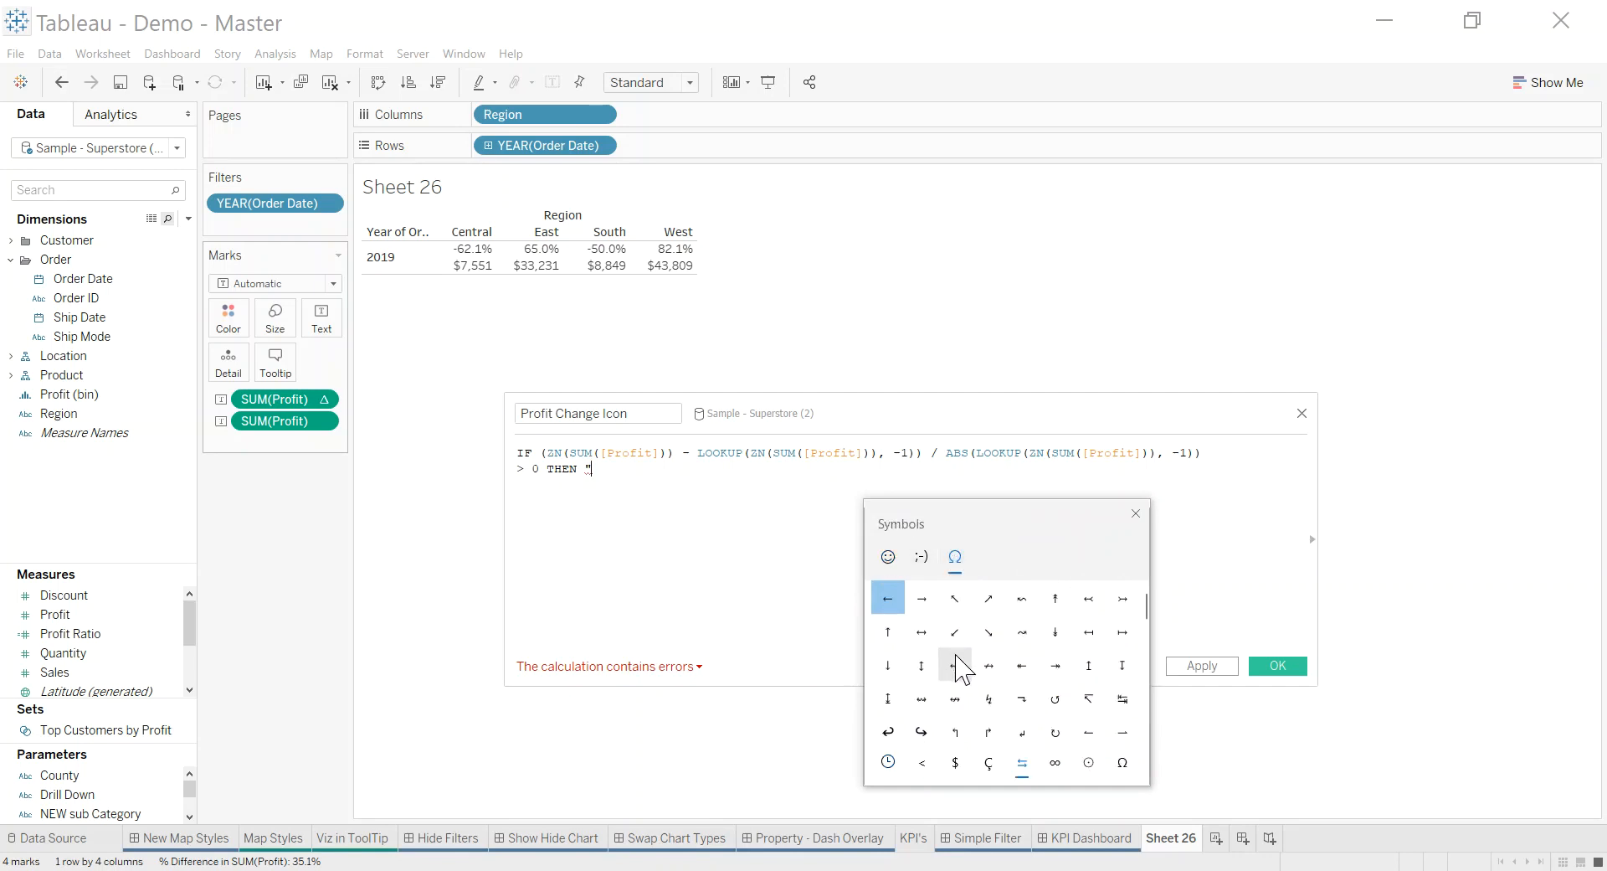
{"action": "scroll", "coordinate": [957, 665], "scroll_direction": "down", "scroll_amount": 5}
{"action": "scroll", "coordinate": [958, 665], "scroll_direction": "down", "scroll_amount": 5}
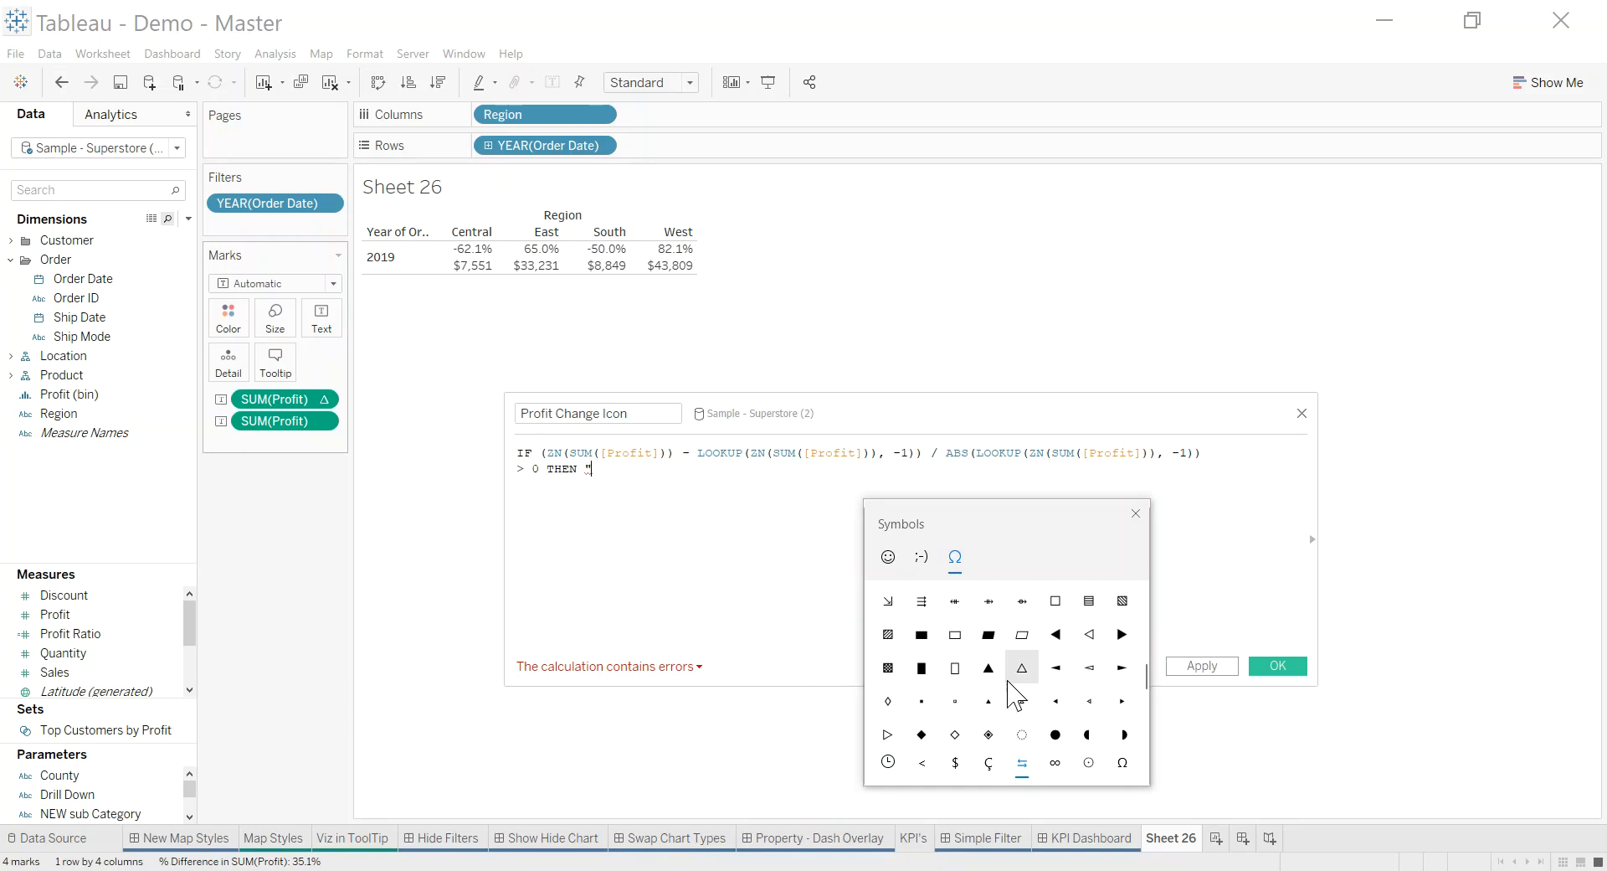
{"action": "left_click", "coordinate": [989, 670]}
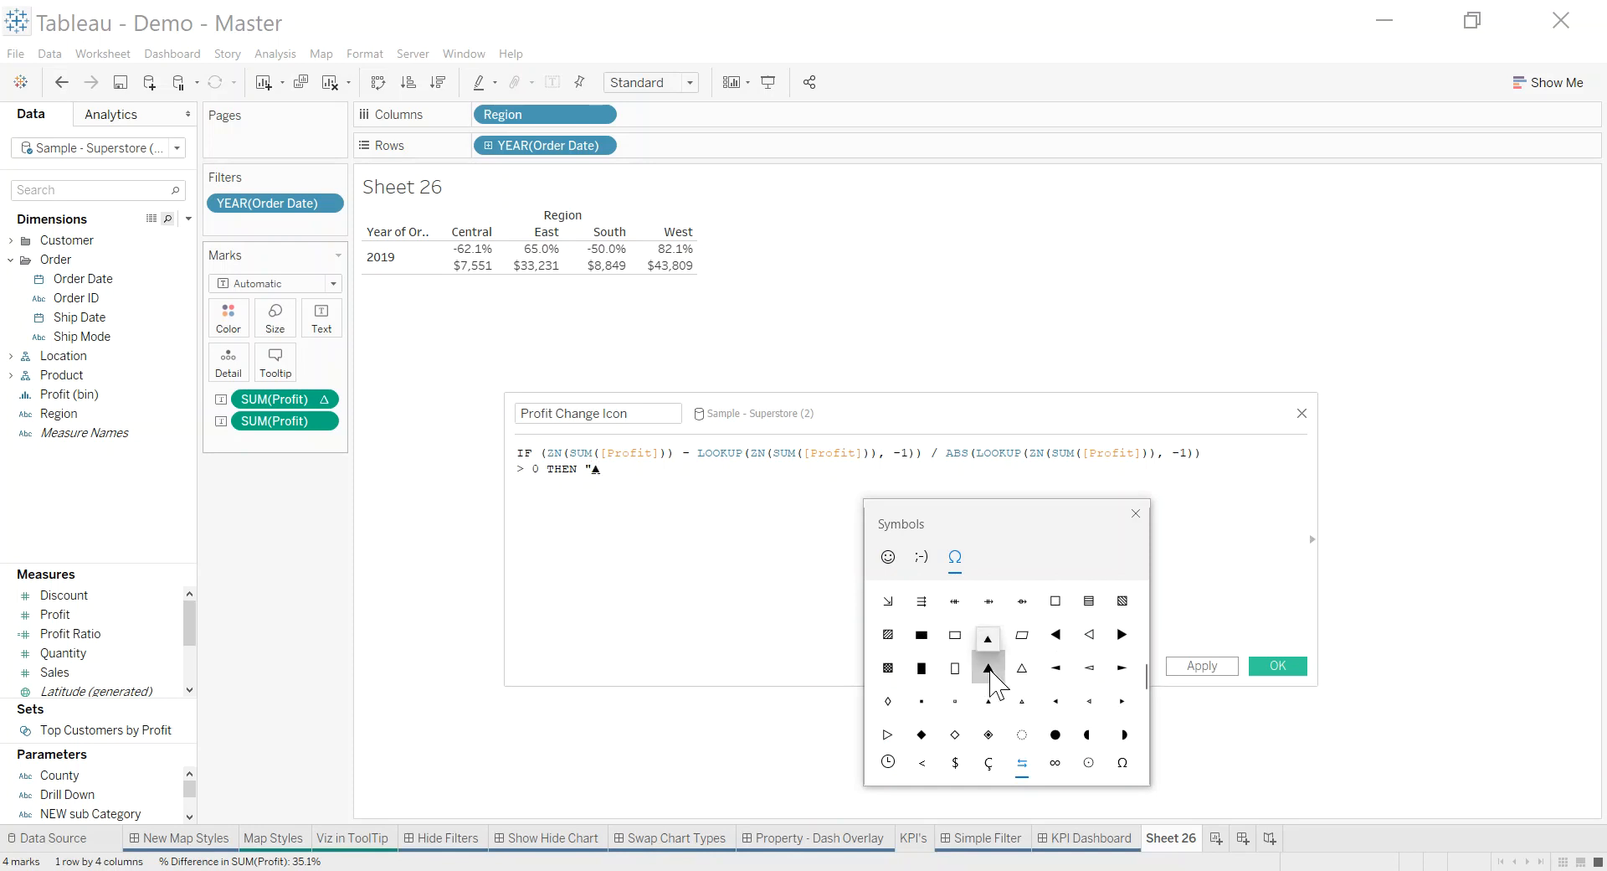
{"action": "left_click", "coordinate": [642, 479]}
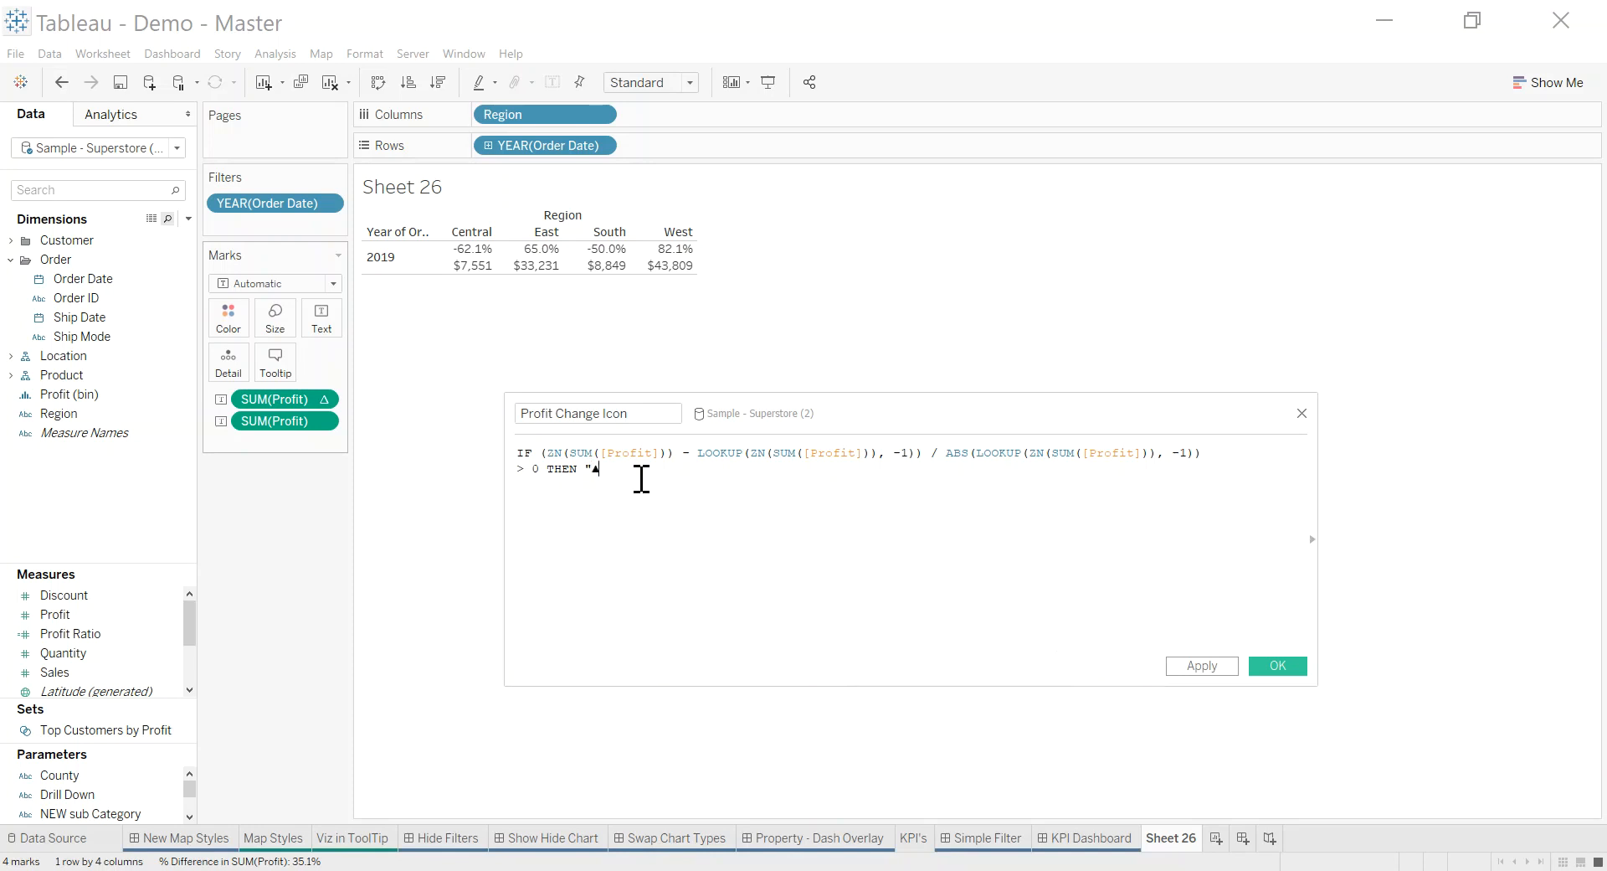
Close the quotation and add an ELSE line with the Profit growth calculation, <= 0 THEN and an opening quotation mark.
{"action": "type", "text": "\""}
{"action": "key", "text": "Return"}
{"action": "type", "text": "ELSE"}
{"action": "left_click_drag", "start_coordinate": [284, 398], "coordinate": [633, 521]}
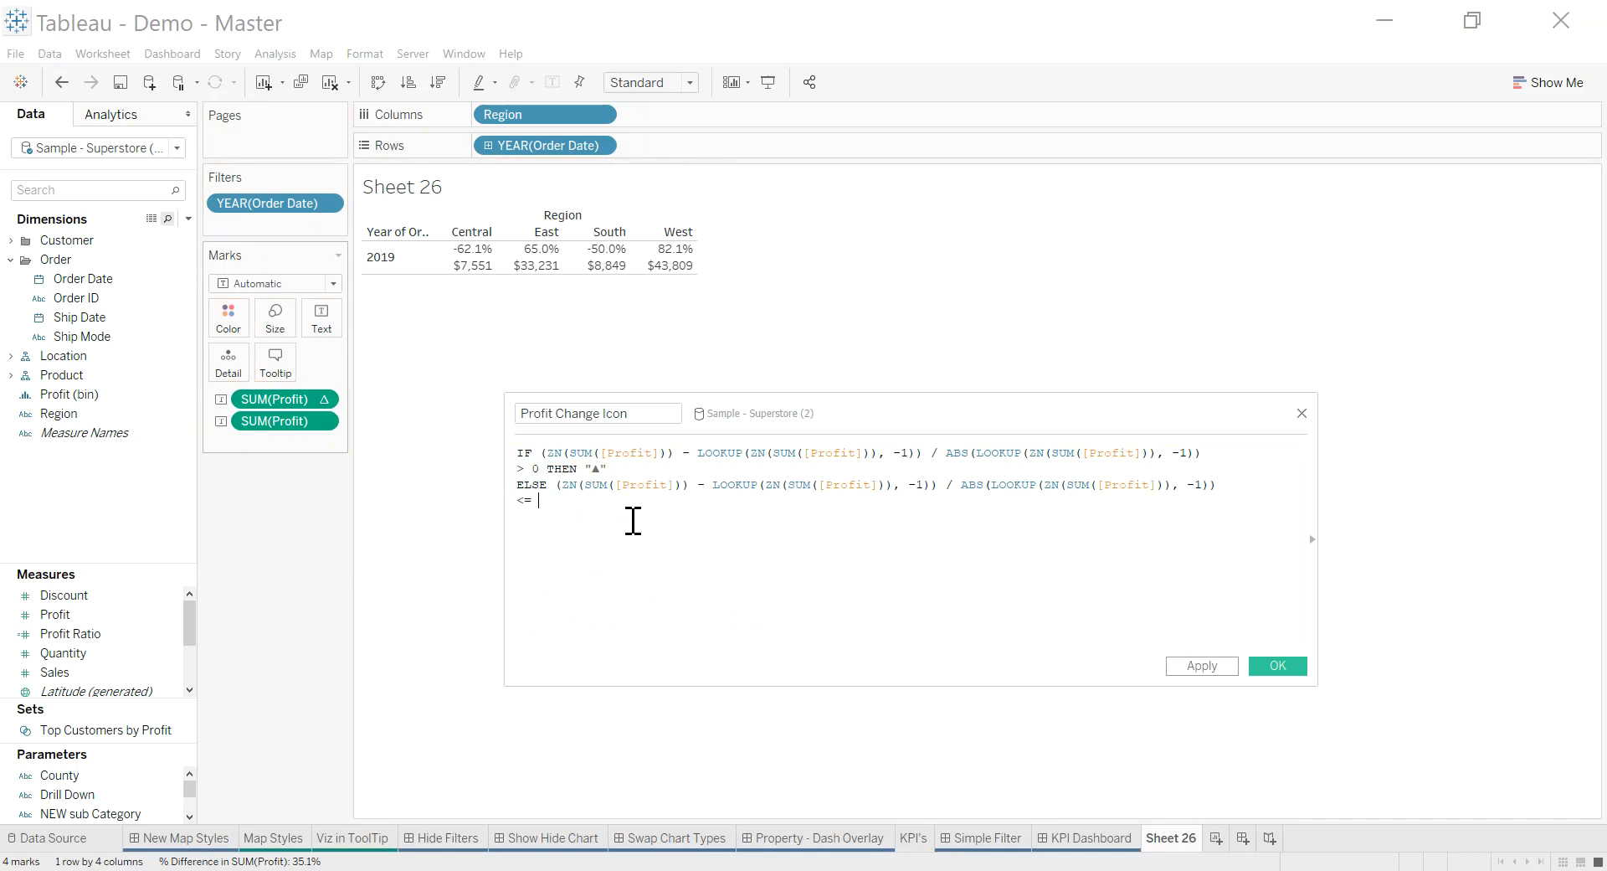
{"action": "type", "text": "0 THEN \""}
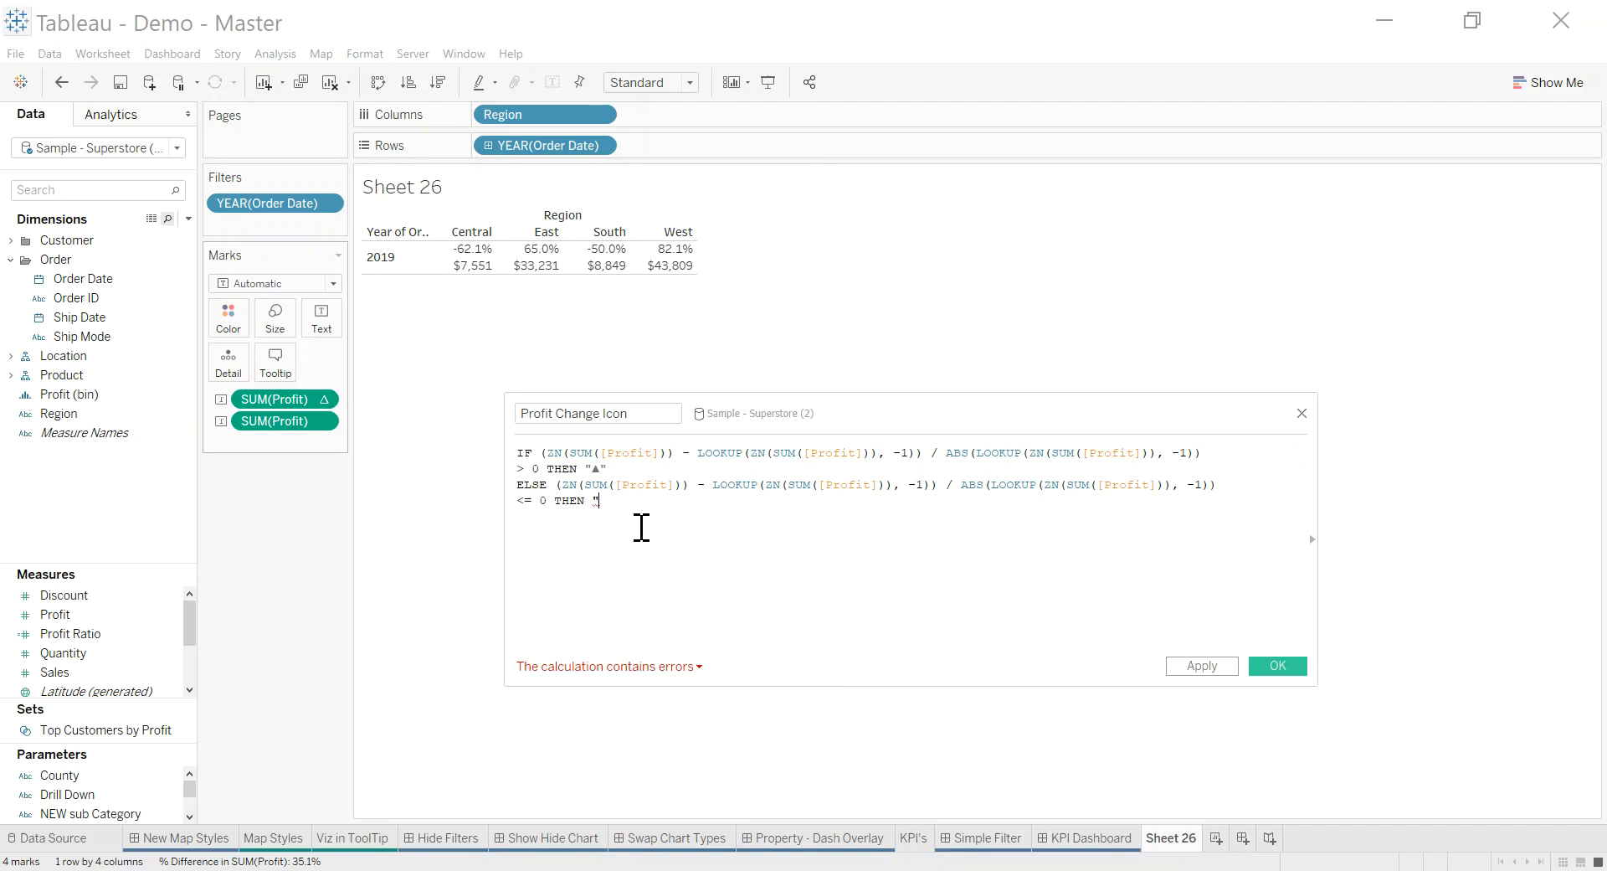
Insert the solid down-pointing triangle symbol (▼) as the result for zero or negative growth.
{"action": "key", "text": "super+period"}
{"action": "left_click", "coordinate": [682, 553]}
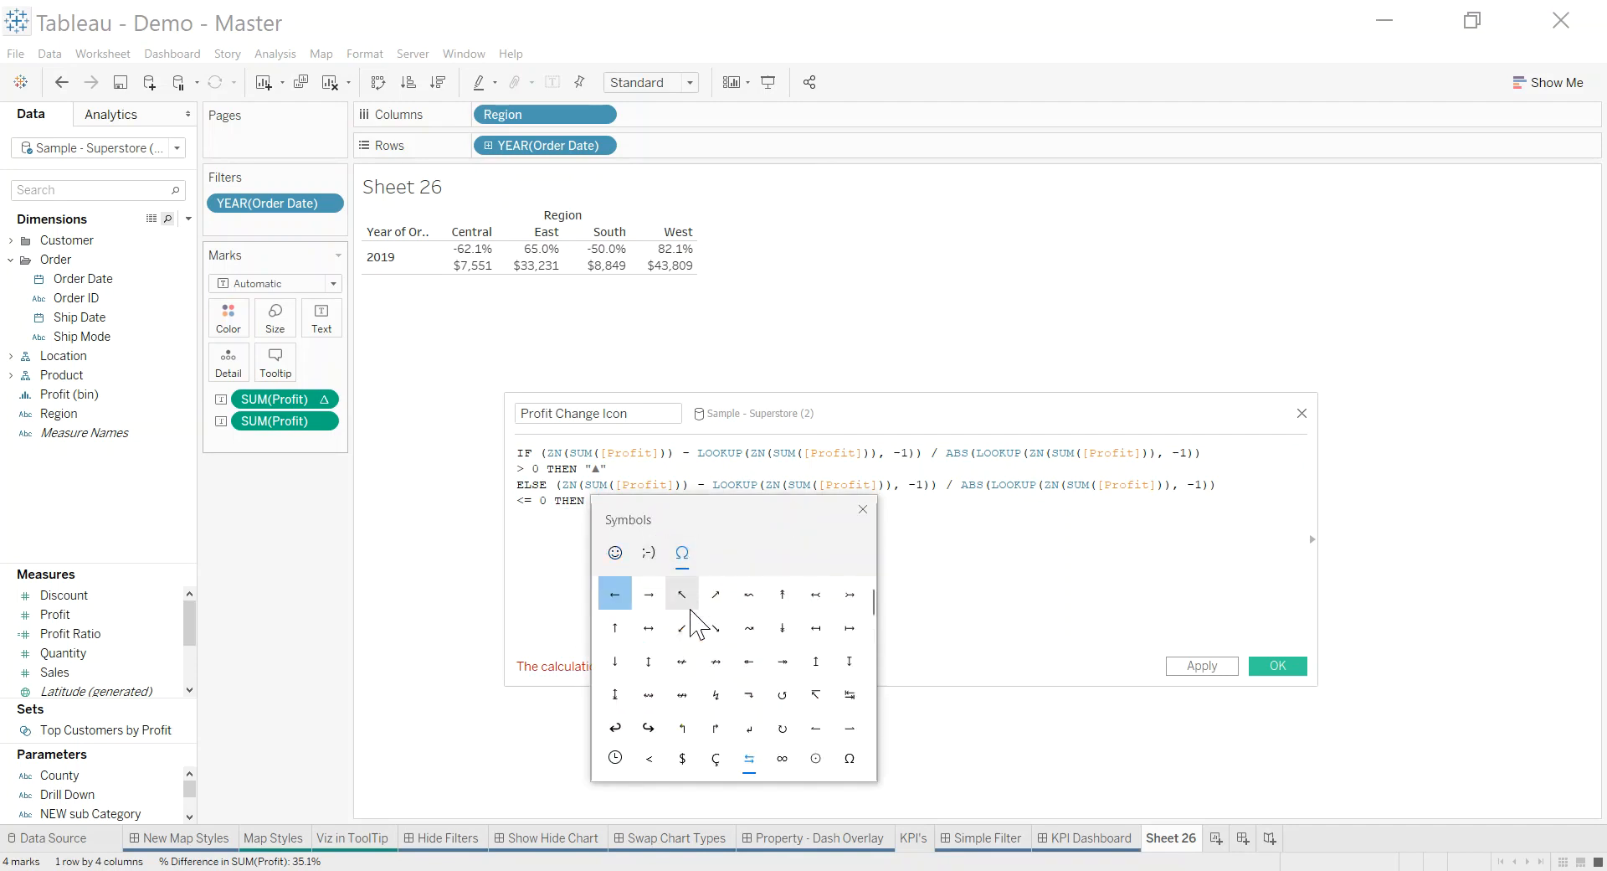
{"action": "scroll", "coordinate": [741, 695], "scroll_direction": "down", "scroll_amount": 5}
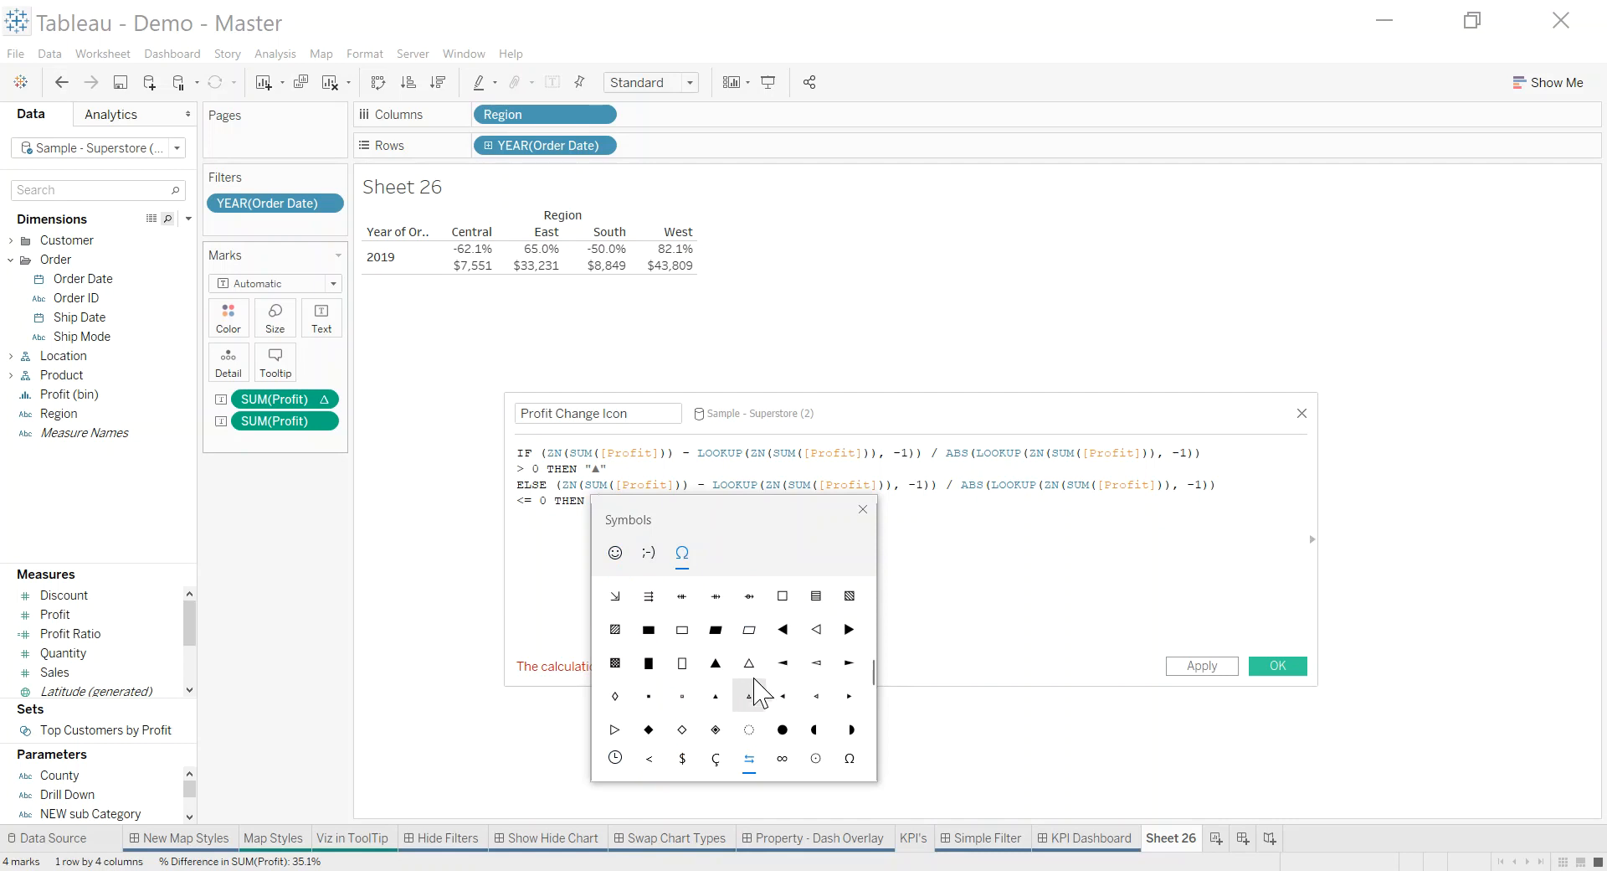
{"action": "scroll", "coordinate": [782, 678], "scroll_direction": "down", "scroll_amount": 1}
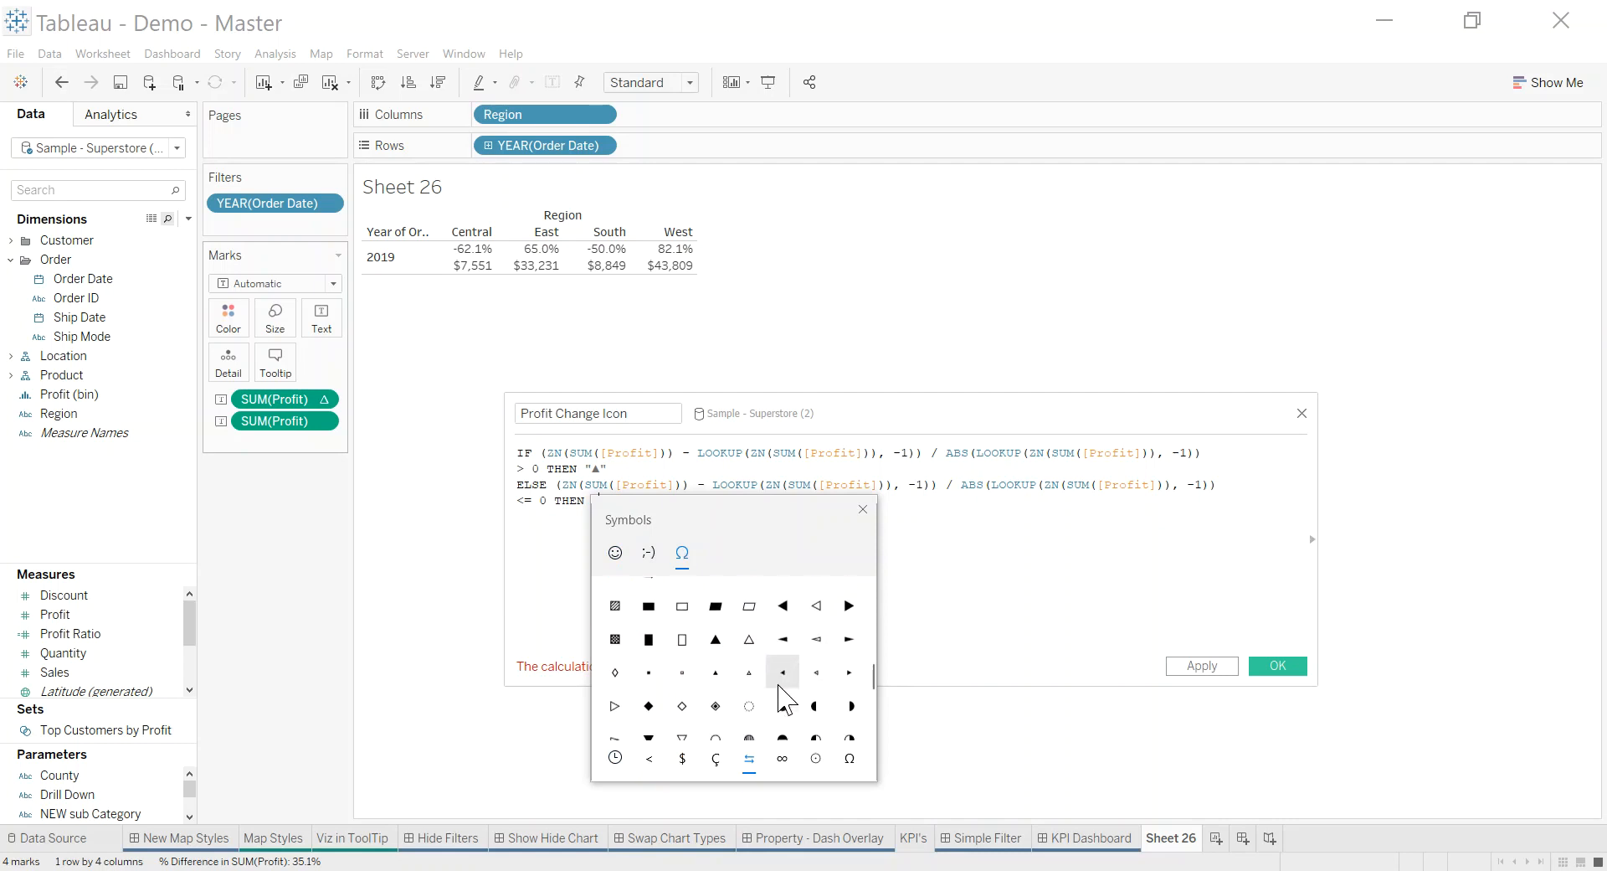
{"action": "left_click", "coordinate": [649, 714]}
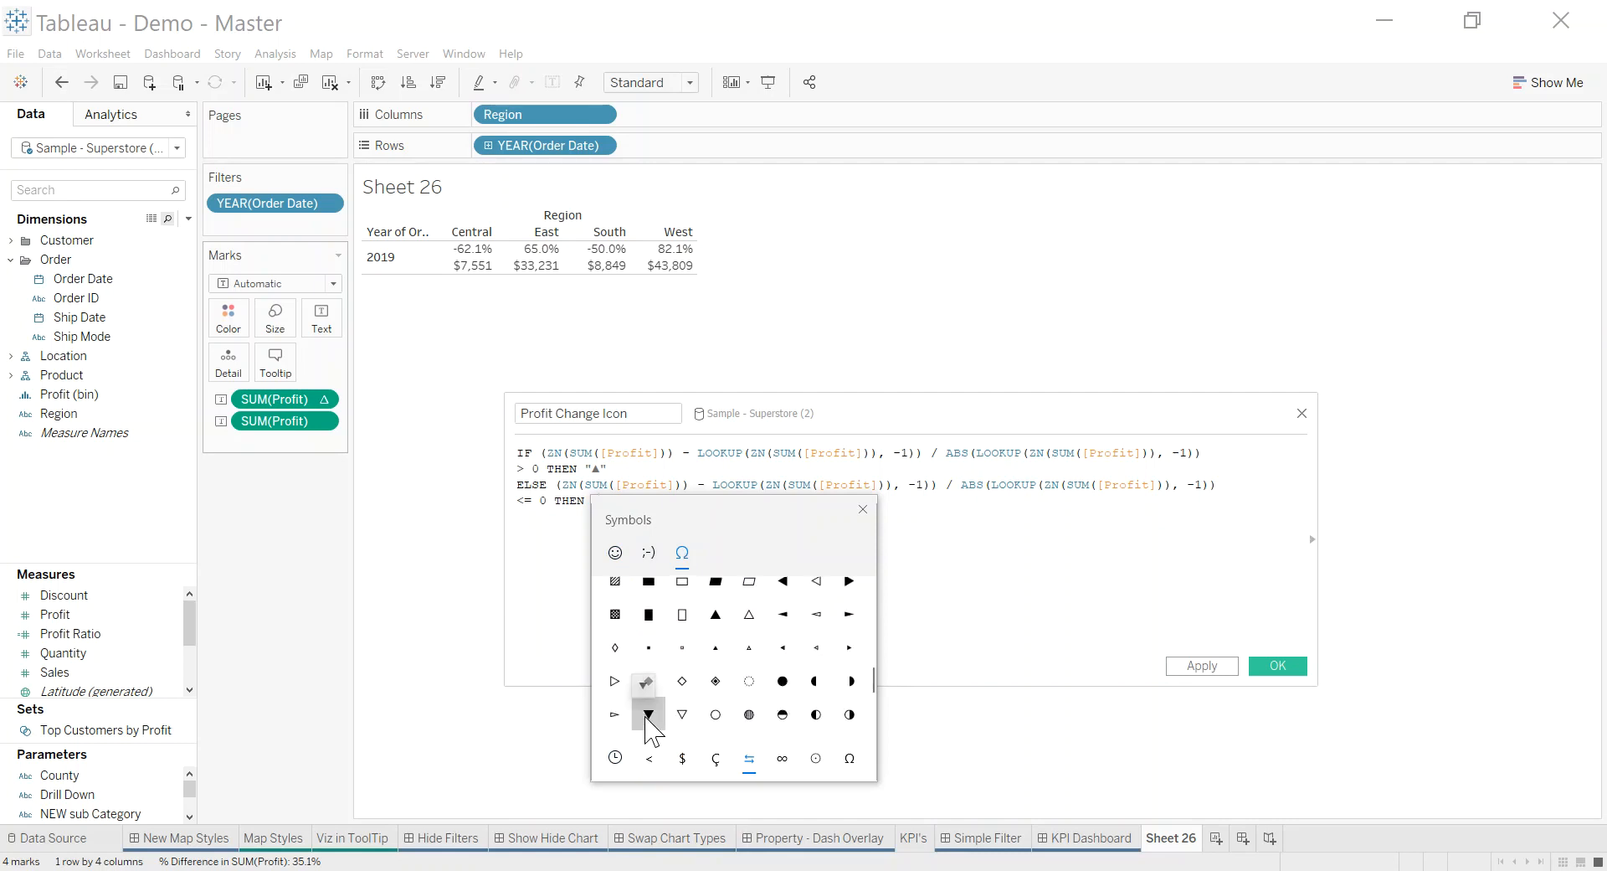
Close the quotation after the down-pointing triangle and finish the formula with END on a new line.
{"action": "left_click", "coordinate": [544, 603]}
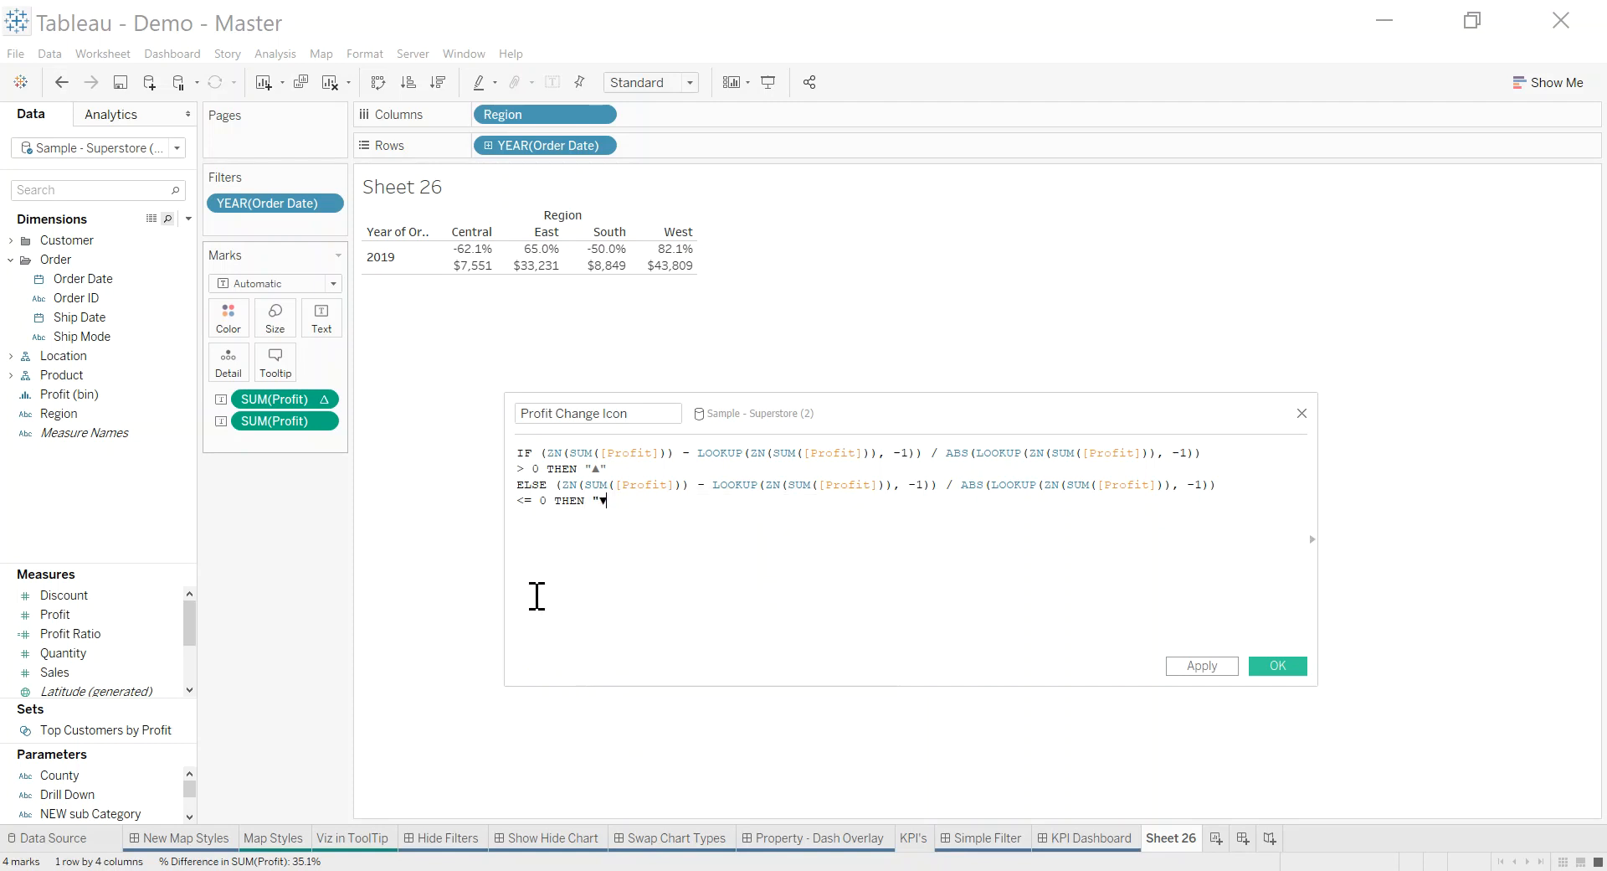
{"action": "type", "text": "\" "}
{"action": "type", "text": "END"}
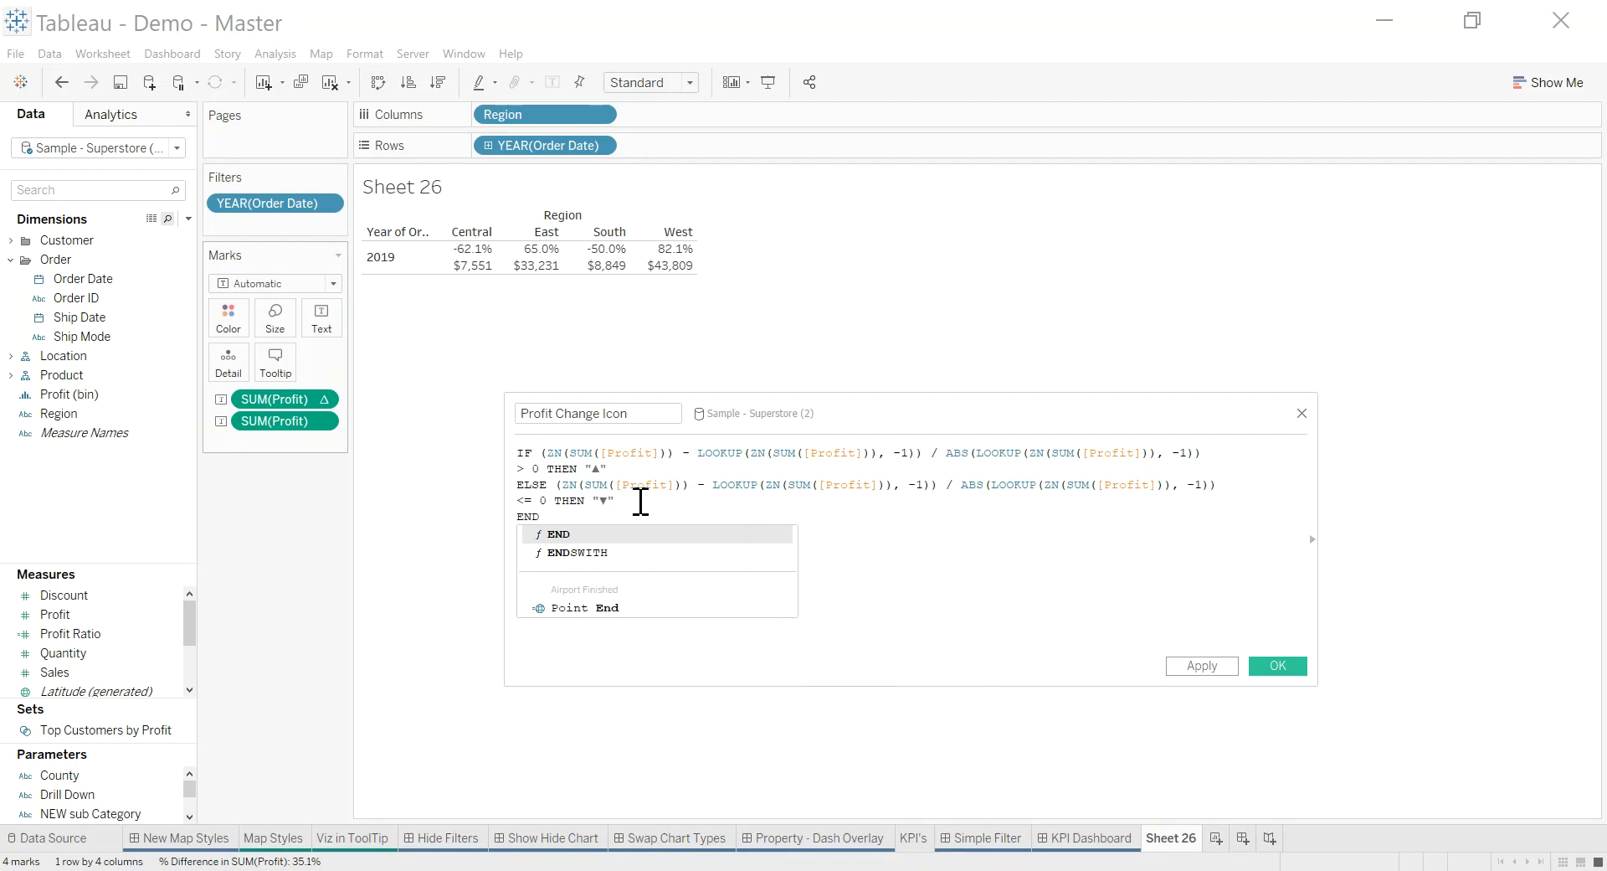
{"action": "left_click", "coordinate": [641, 502]}
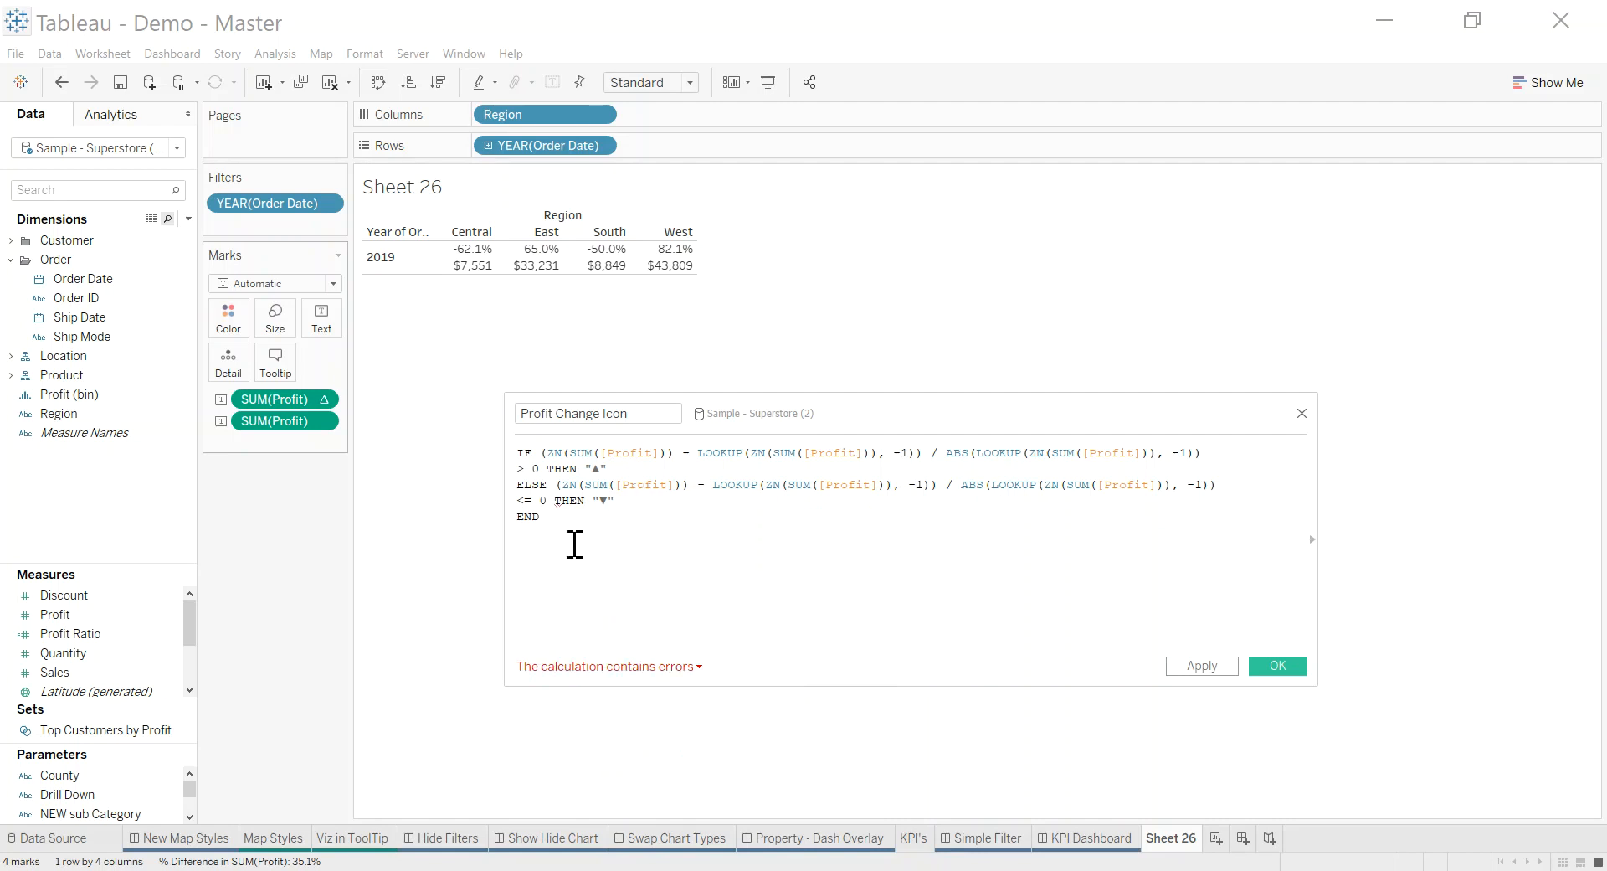
Change ELSE to ELSEIF in the Profit Change Icon formula and save the calculated field.
{"action": "left_click", "coordinate": [645, 668]}
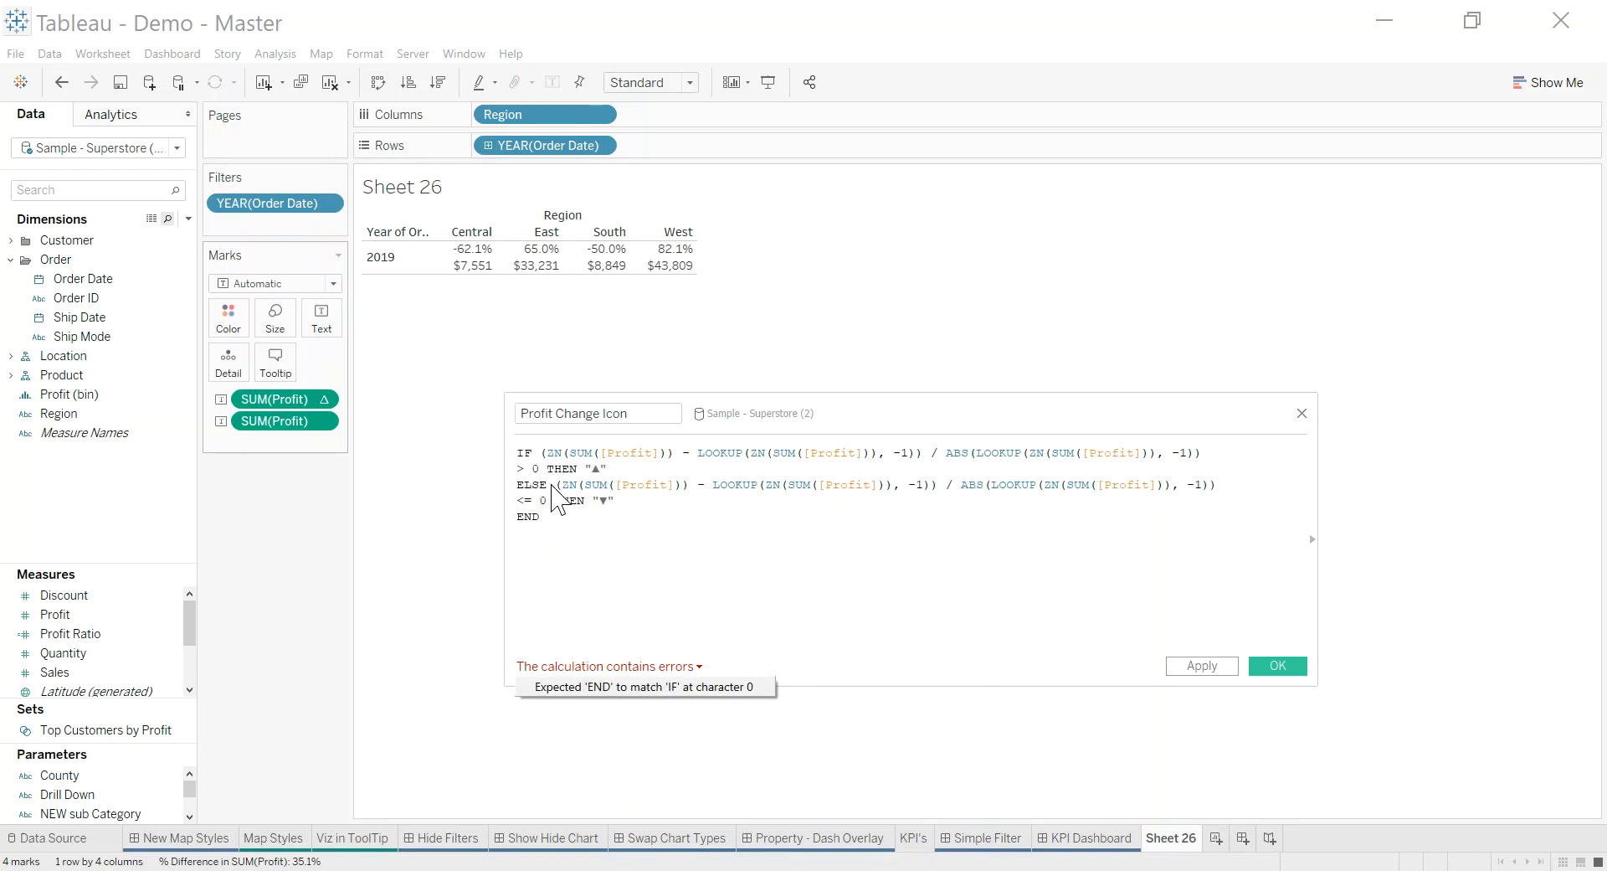
{"action": "left_click", "coordinate": [547, 486]}
{"action": "type", "text": "IF"}
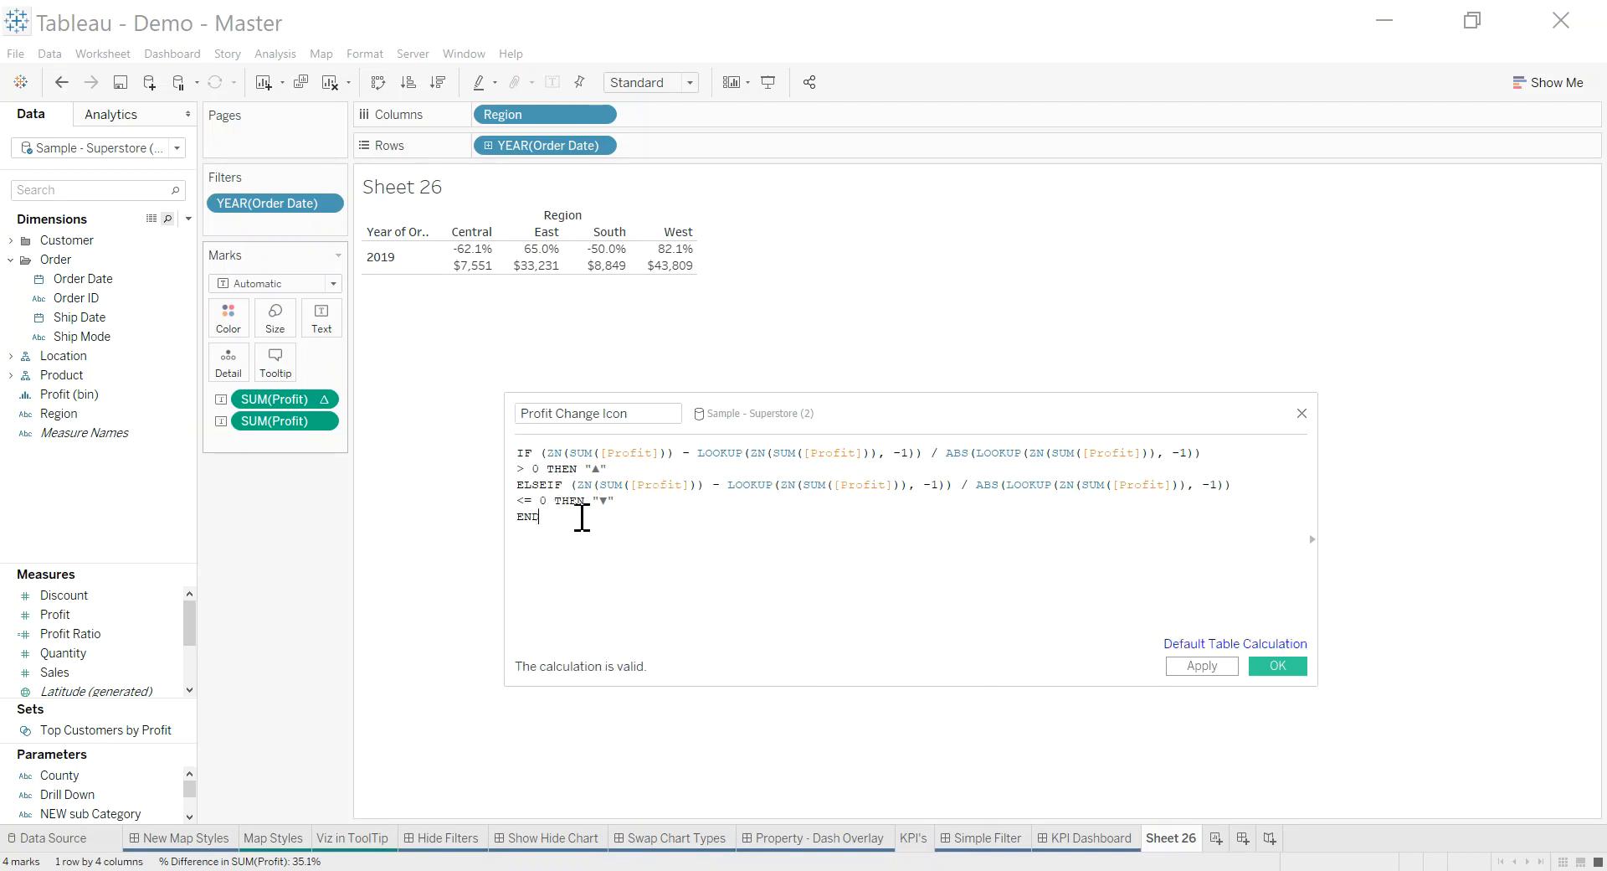
{"action": "left_click", "coordinate": [538, 514]}
{"action": "left_click", "coordinate": [1277, 666]}
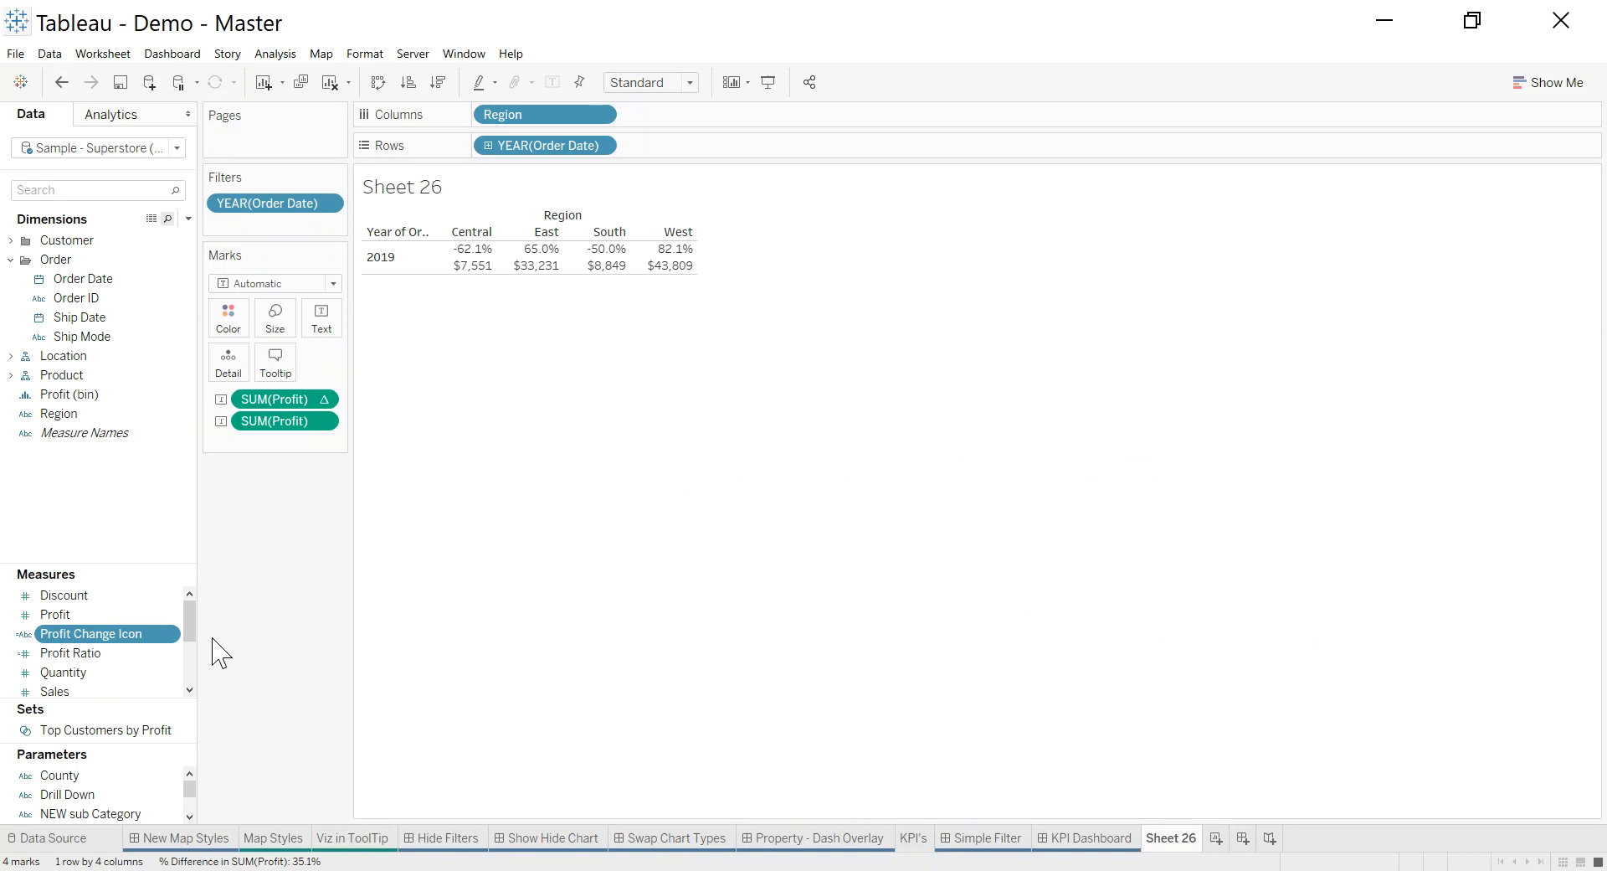
Add Profit Change Icon to the text marks and compute it using Table (Down).
{"action": "left_click_drag", "start_coordinate": [125, 635], "coordinate": [326, 329]}
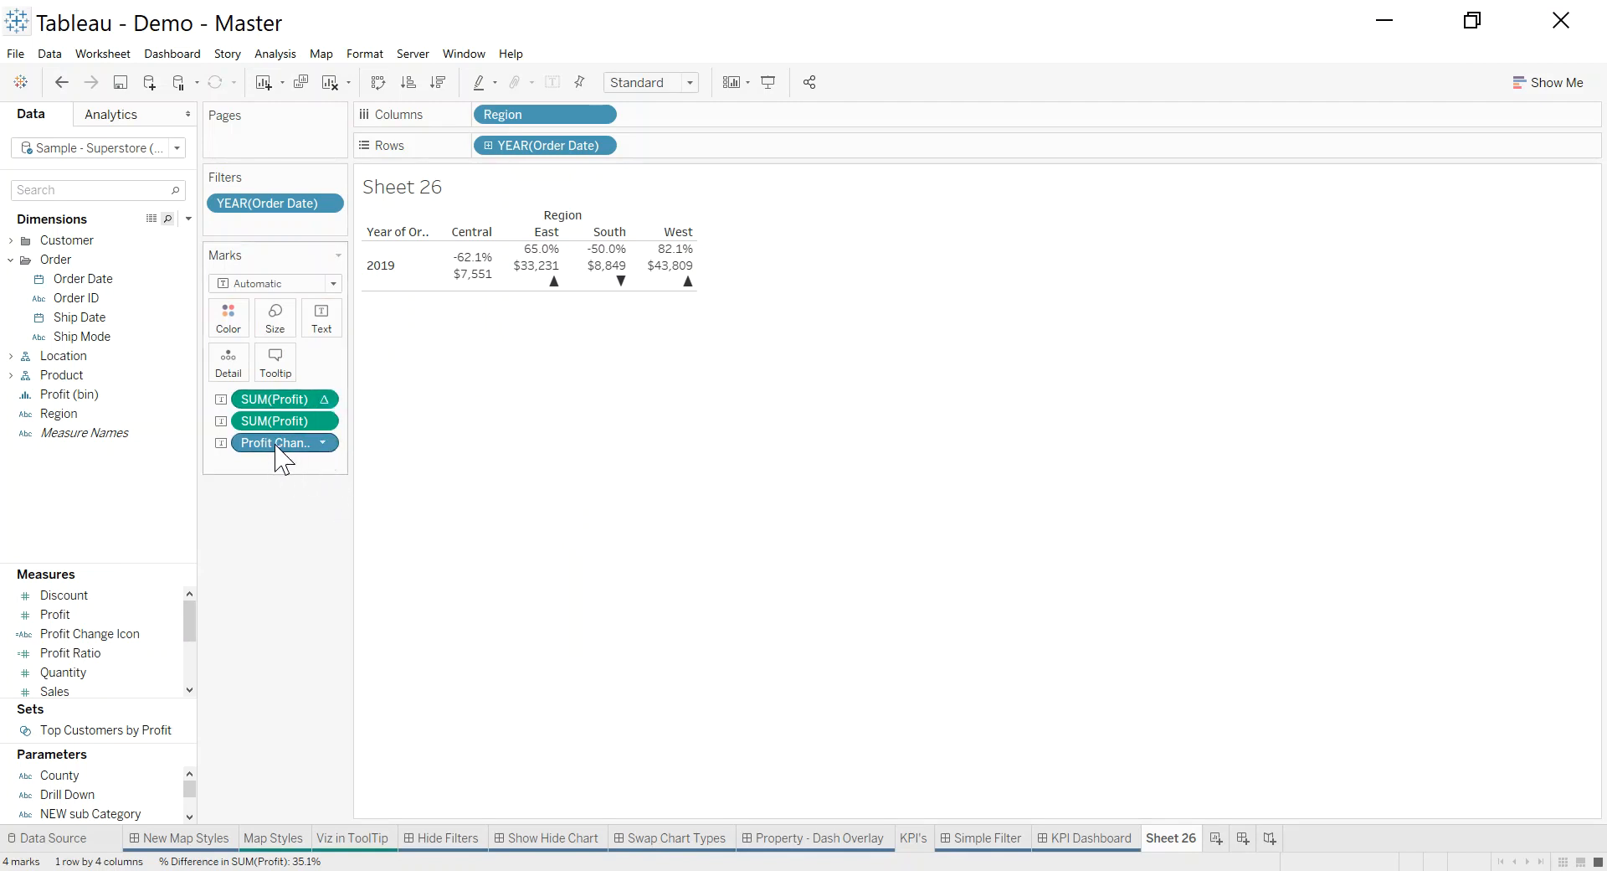
{"action": "left_click", "coordinate": [323, 443]}
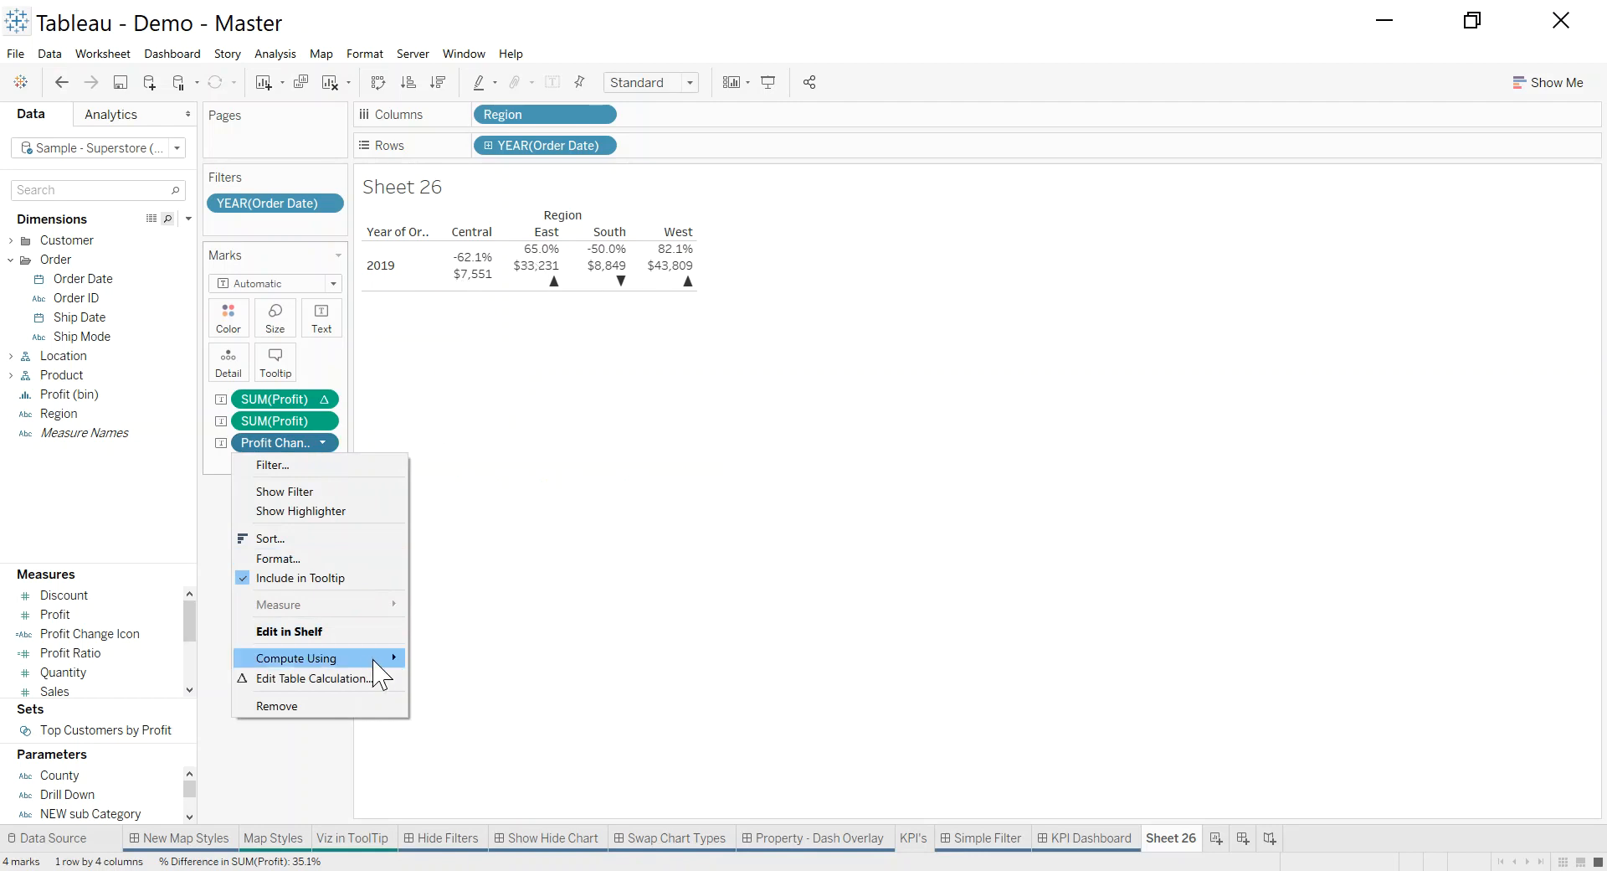
{"action": "mouse_move", "coordinate": [369, 663]}
{"action": "left_click", "coordinate": [489, 682]}
{"action": "mouse_move", "coordinate": [483, 282]}
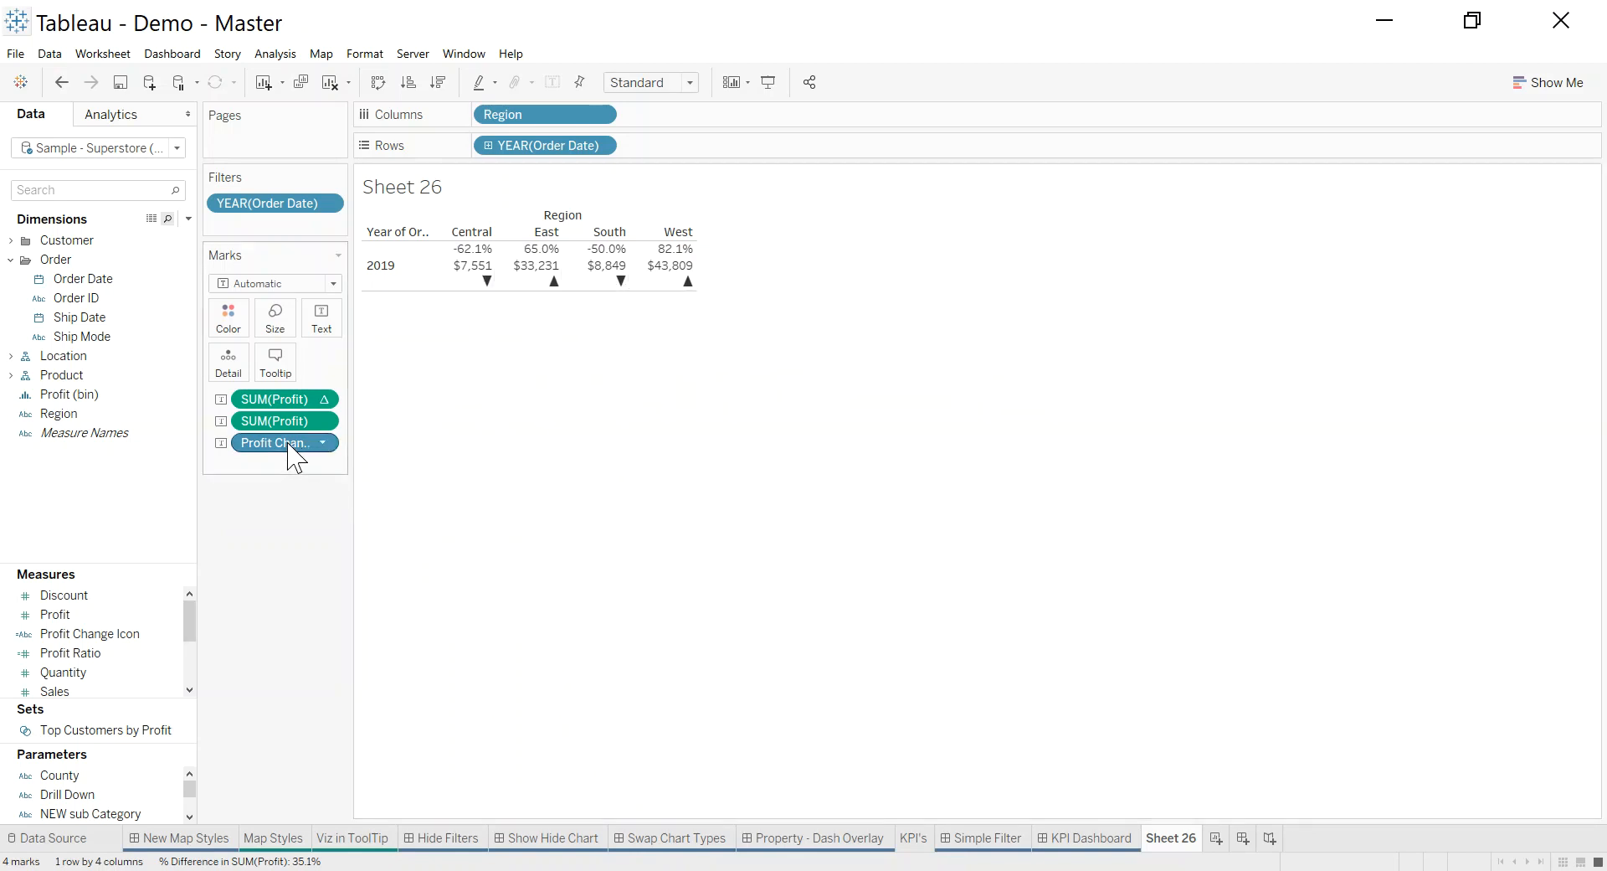
Color the marks by a copy of the Profit Change Icon field while keeping the original on the text label.
{"action": "left_click_drag", "start_coordinate": [293, 452], "coordinate": [241, 332]}
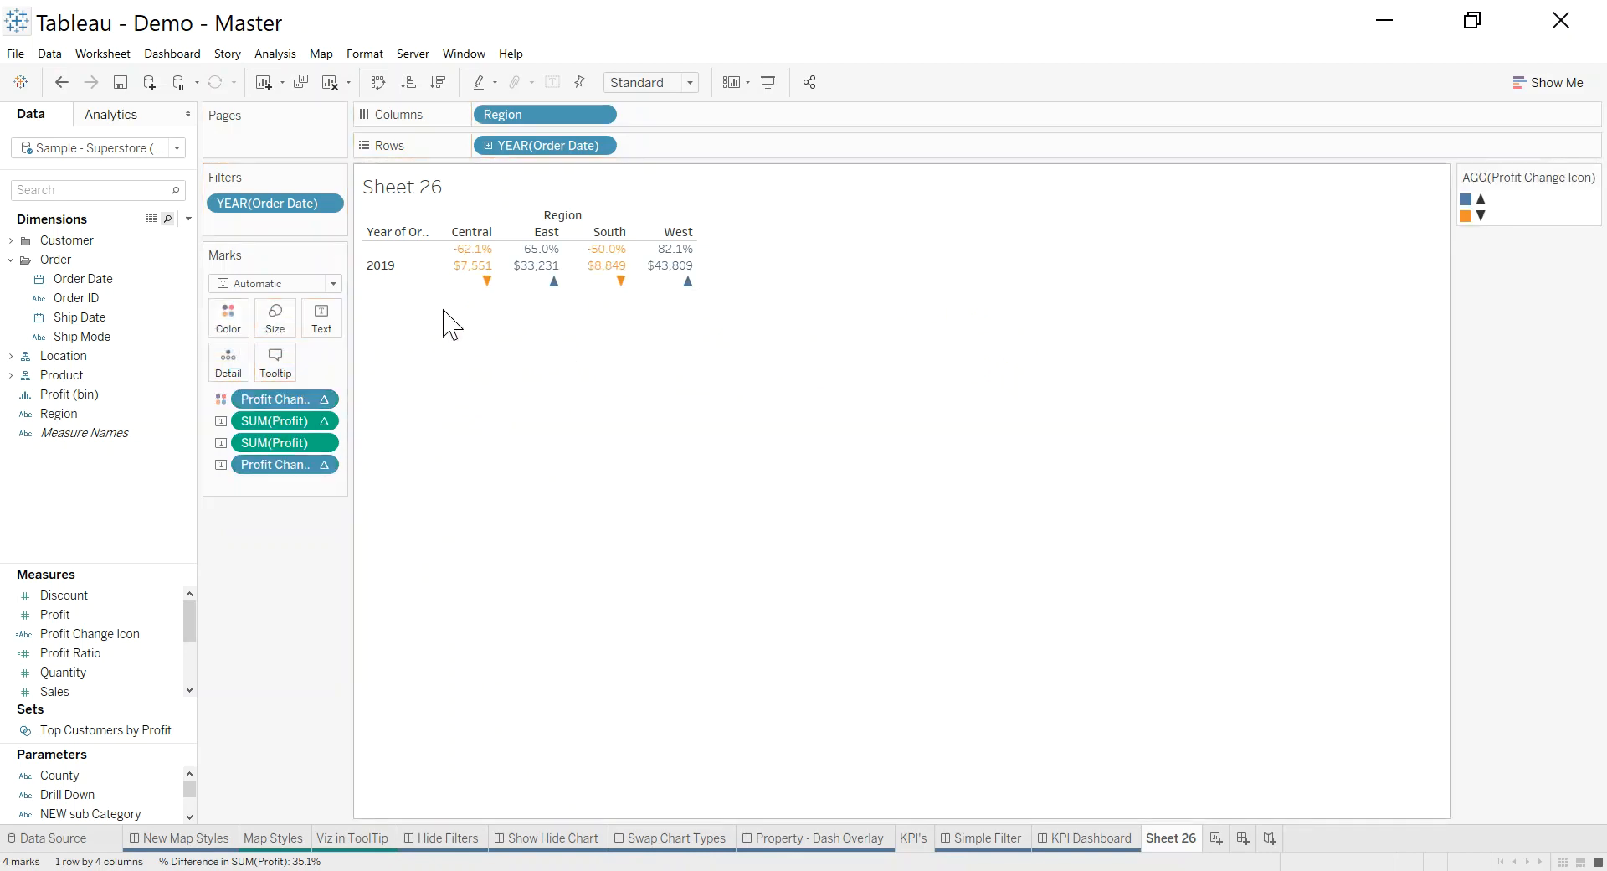
{"action": "left_click", "coordinate": [228, 317]}
{"action": "left_click", "coordinate": [305, 376]}
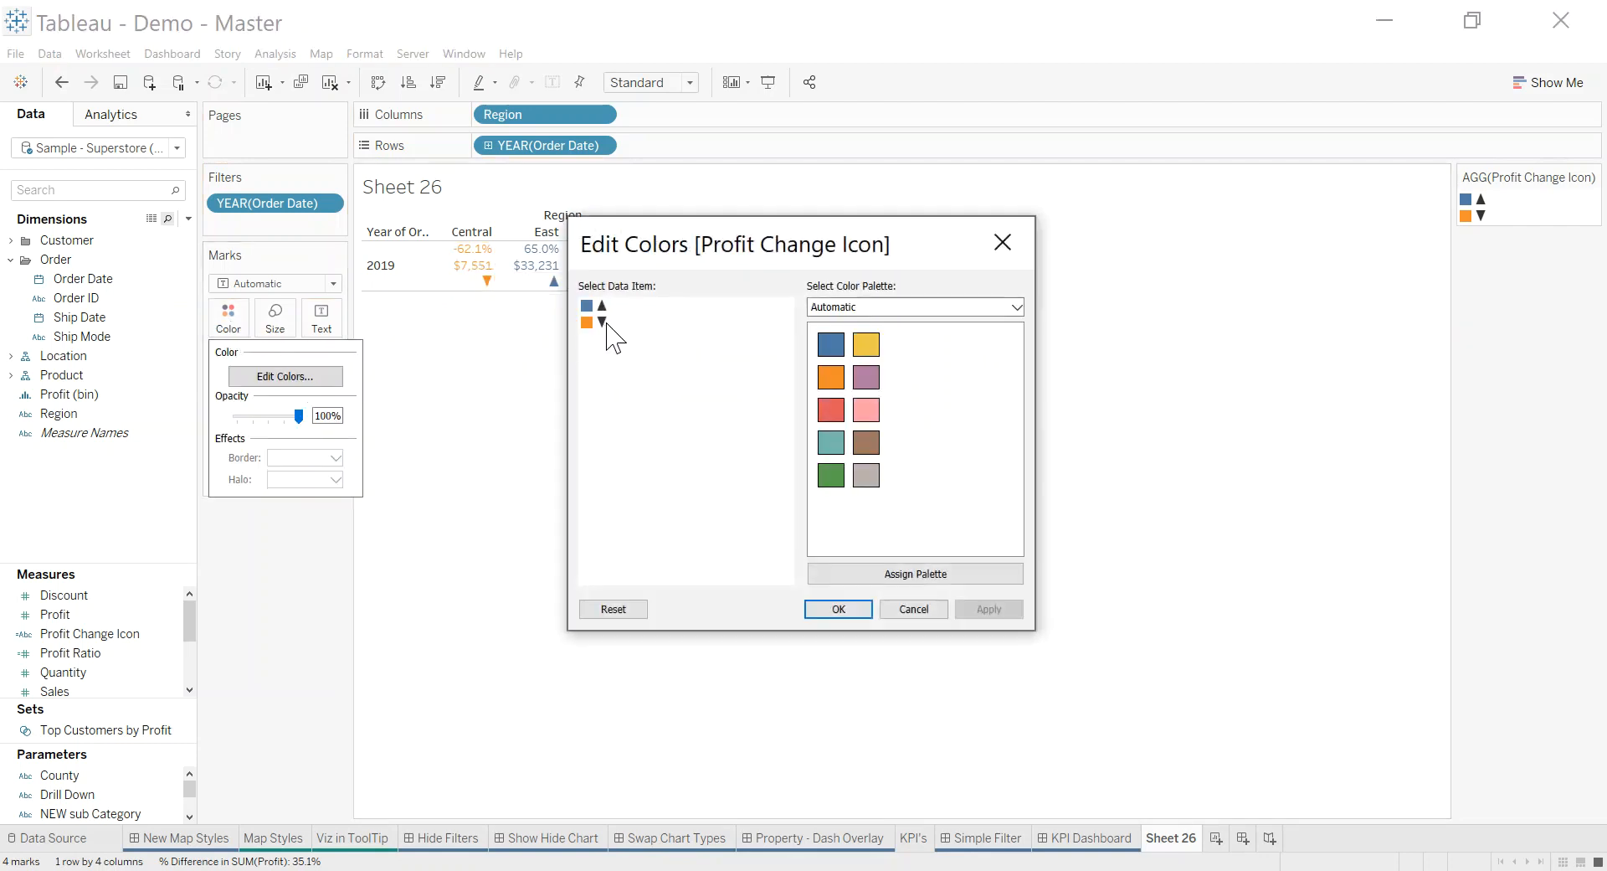
{"action": "left_click", "coordinate": [1002, 242]}
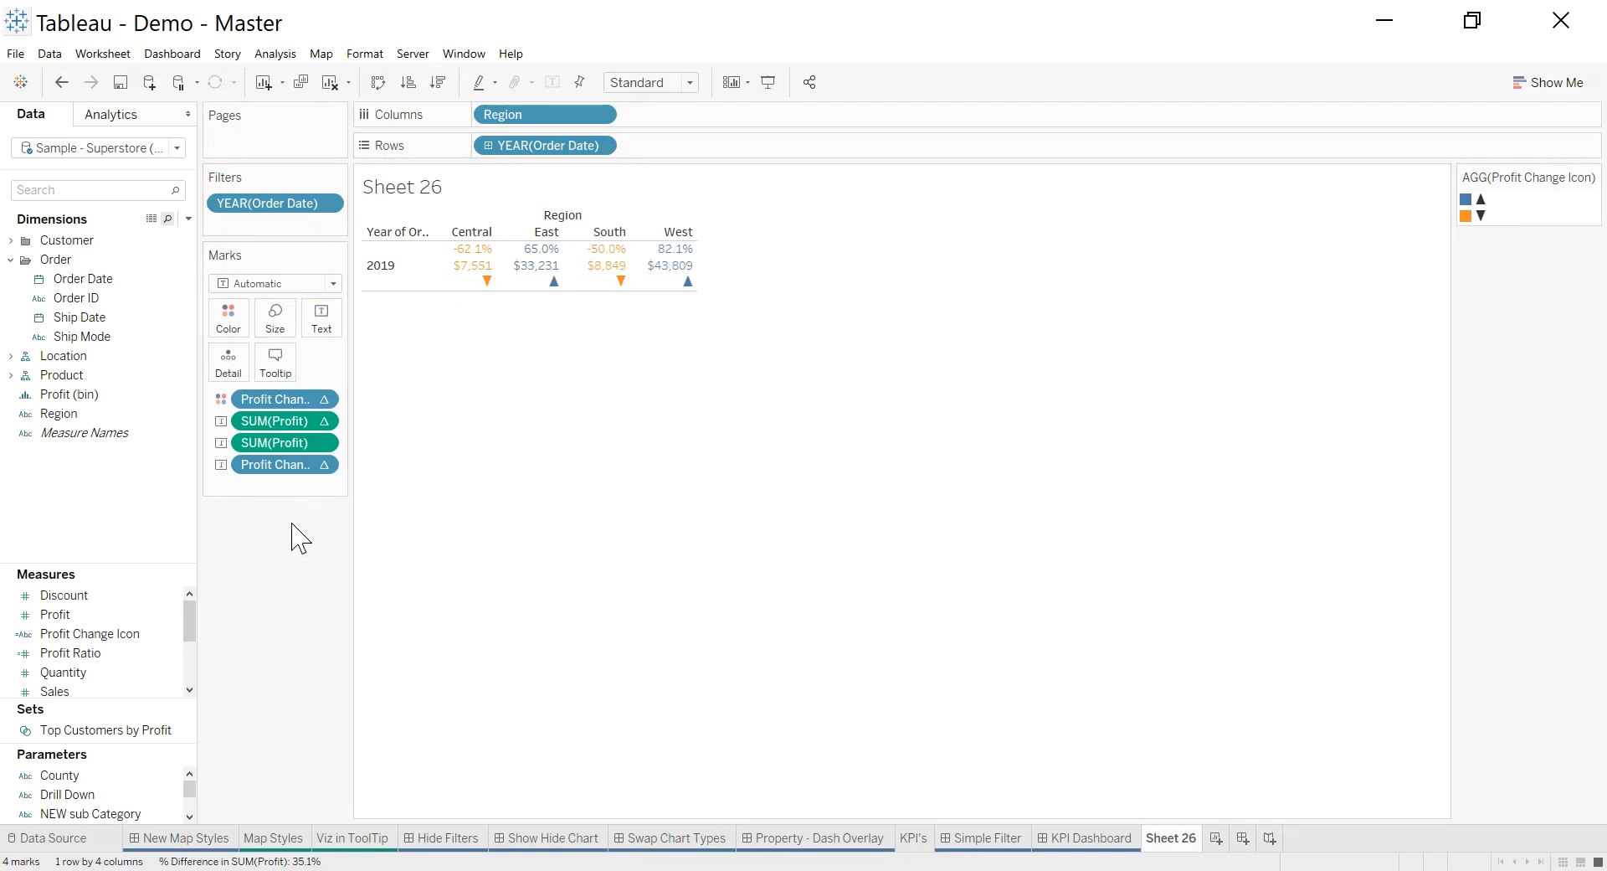
Align the mark text to the center horizontally and to the middle vertically.
{"action": "left_click", "coordinate": [321, 316]}
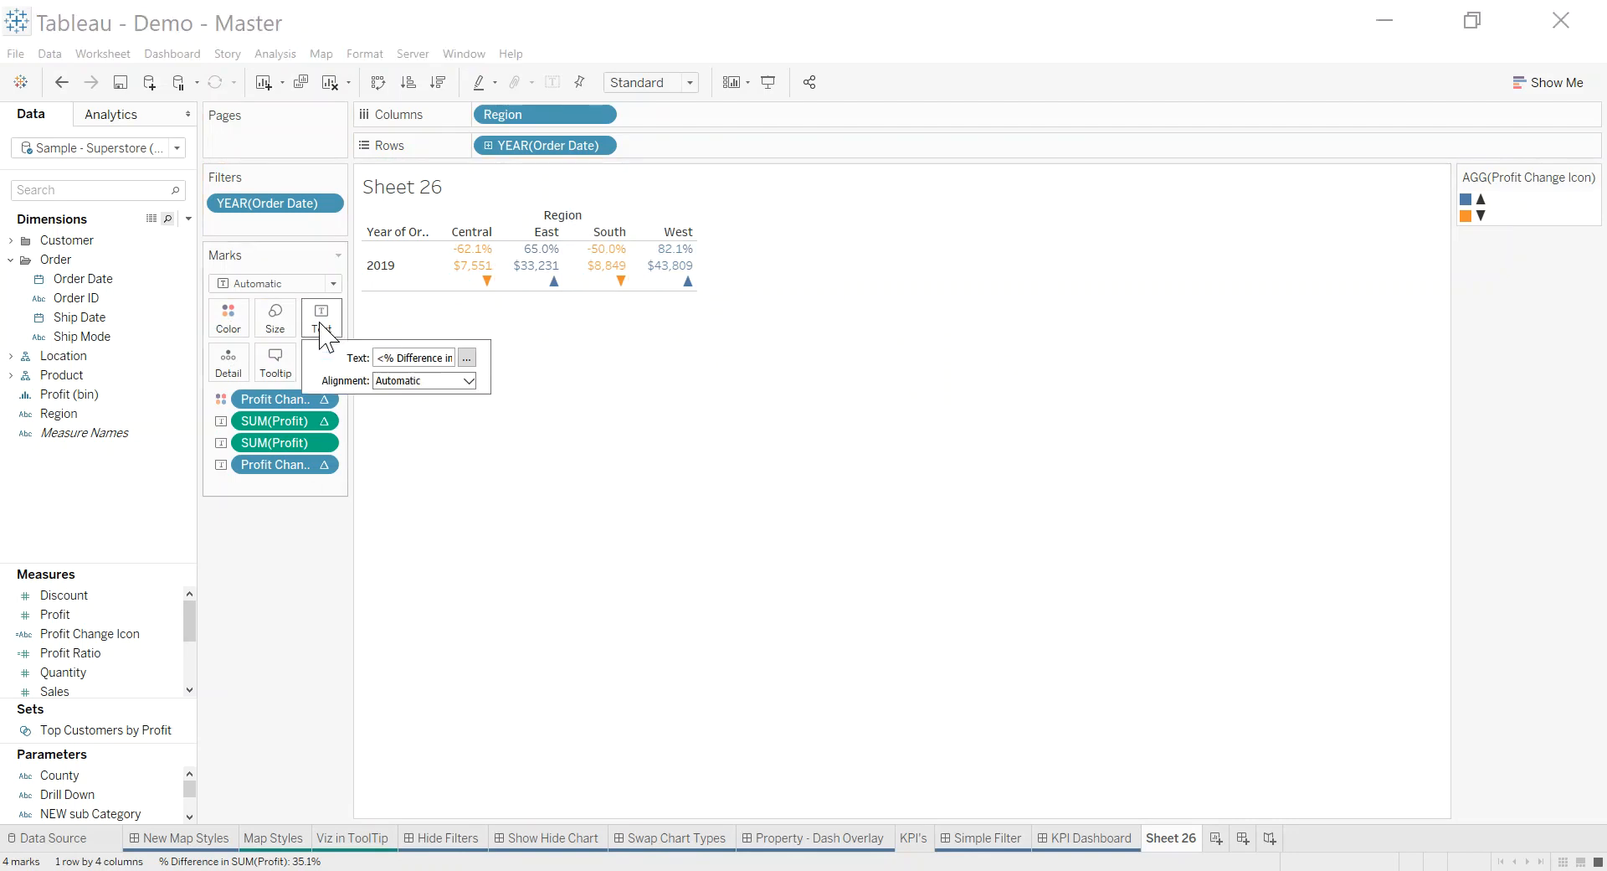
{"action": "left_click", "coordinate": [420, 380]}
{"action": "left_click", "coordinate": [419, 449]}
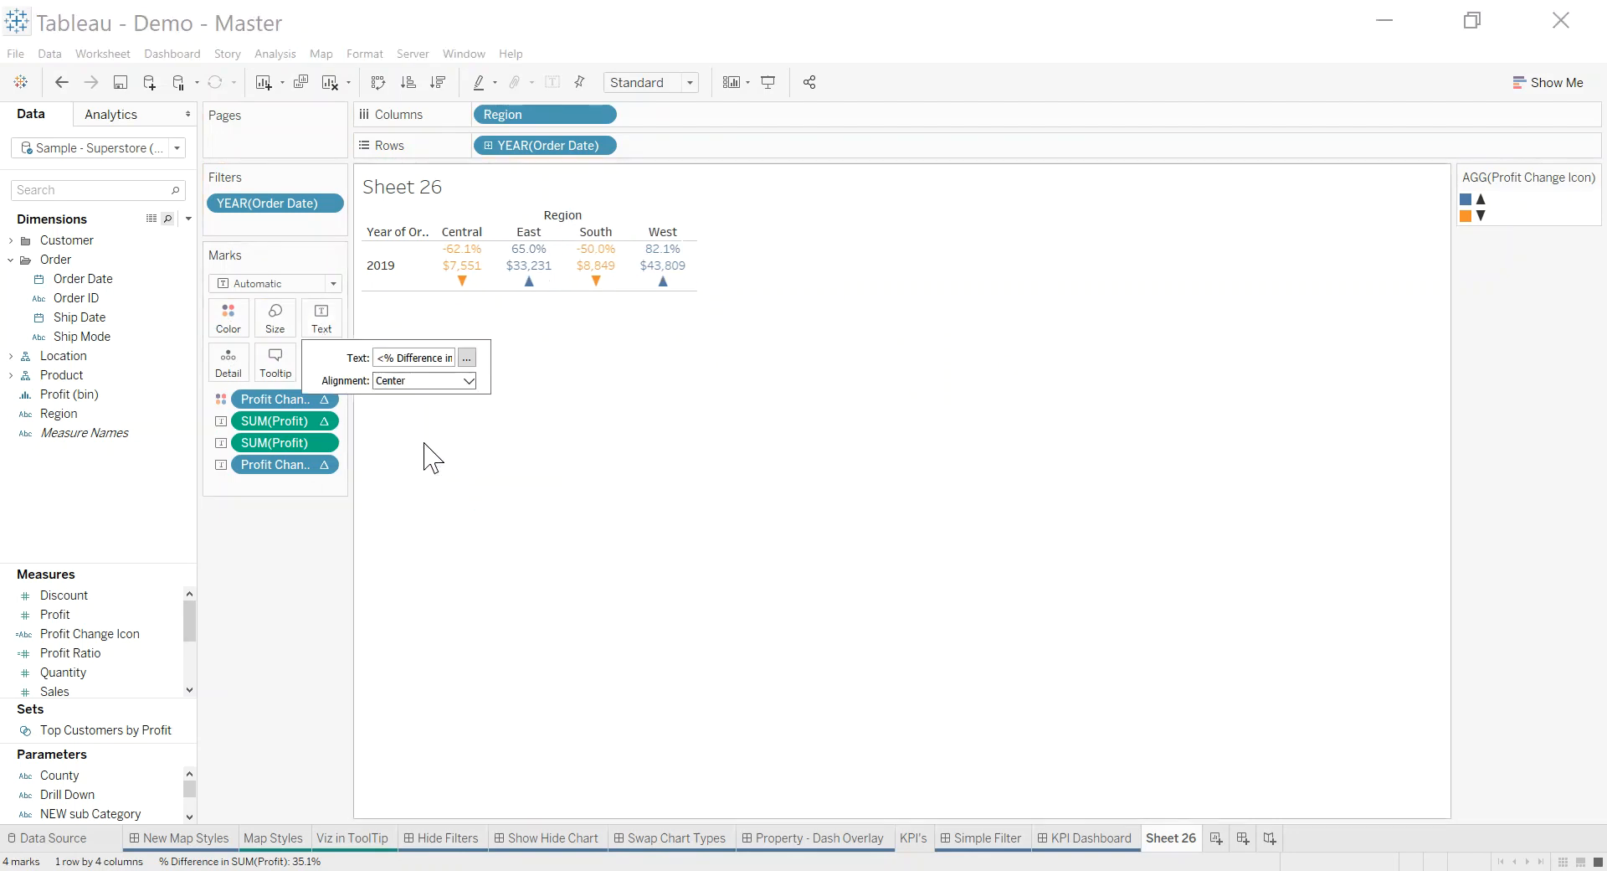
{"action": "left_click", "coordinate": [429, 382]}
{"action": "left_click", "coordinate": [420, 523]}
Rearrange the text label so SUM(Profit) comes first and % Difference in SUM(Profit) follows Profit Change Icon on the second line.
{"action": "left_click", "coordinate": [466, 358]}
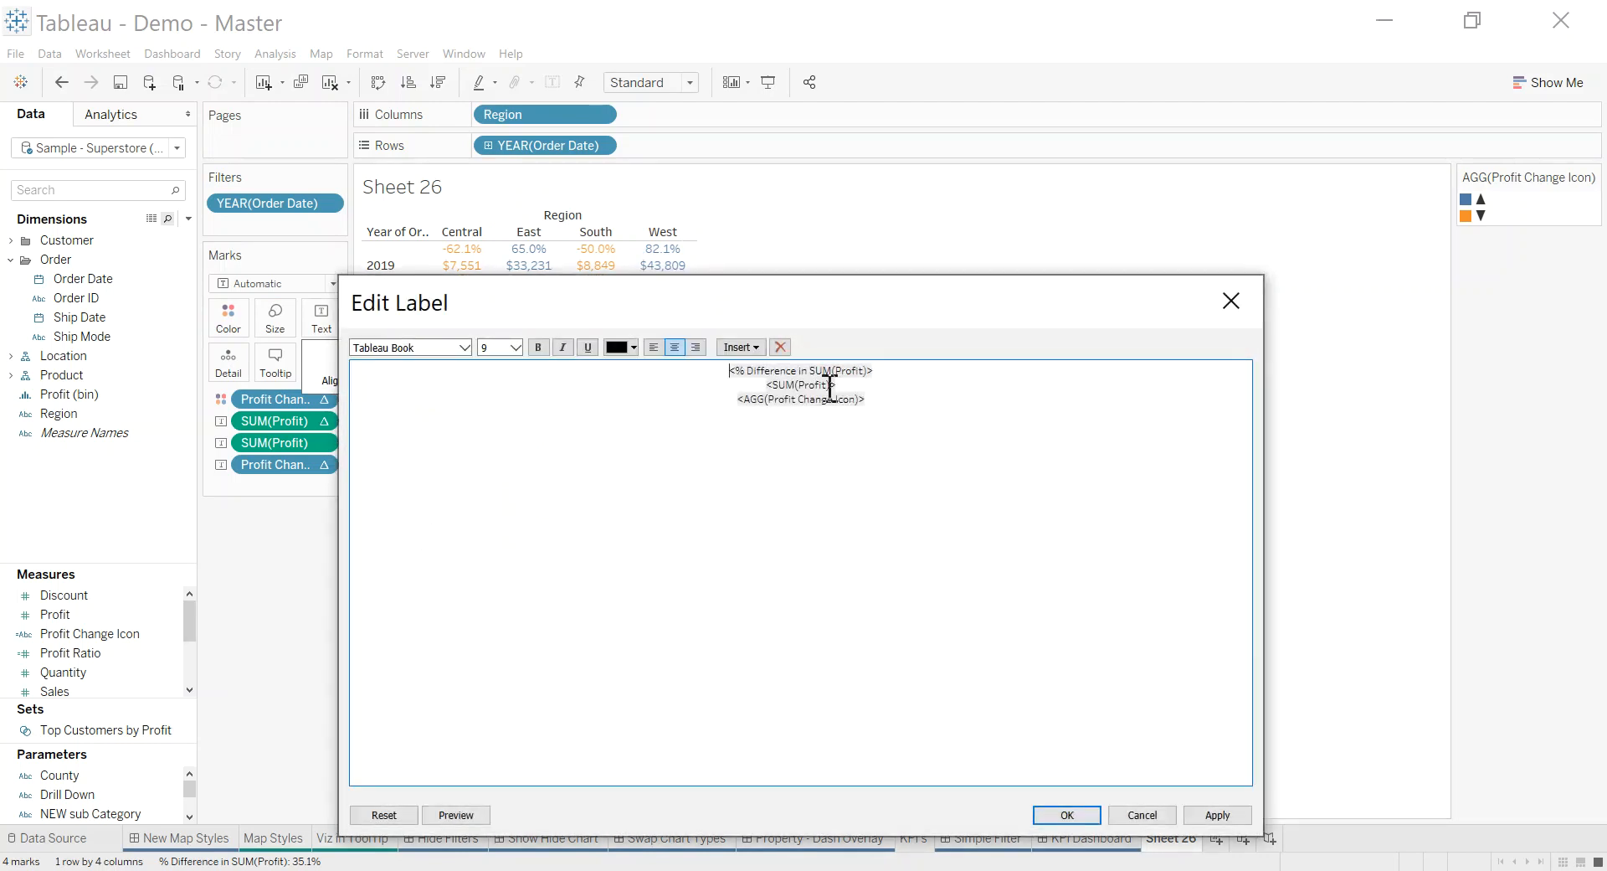
{"action": "left_click_drag", "start_coordinate": [709, 371], "coordinate": [898, 370]}
{"action": "key", "text": "ctrl+c"}
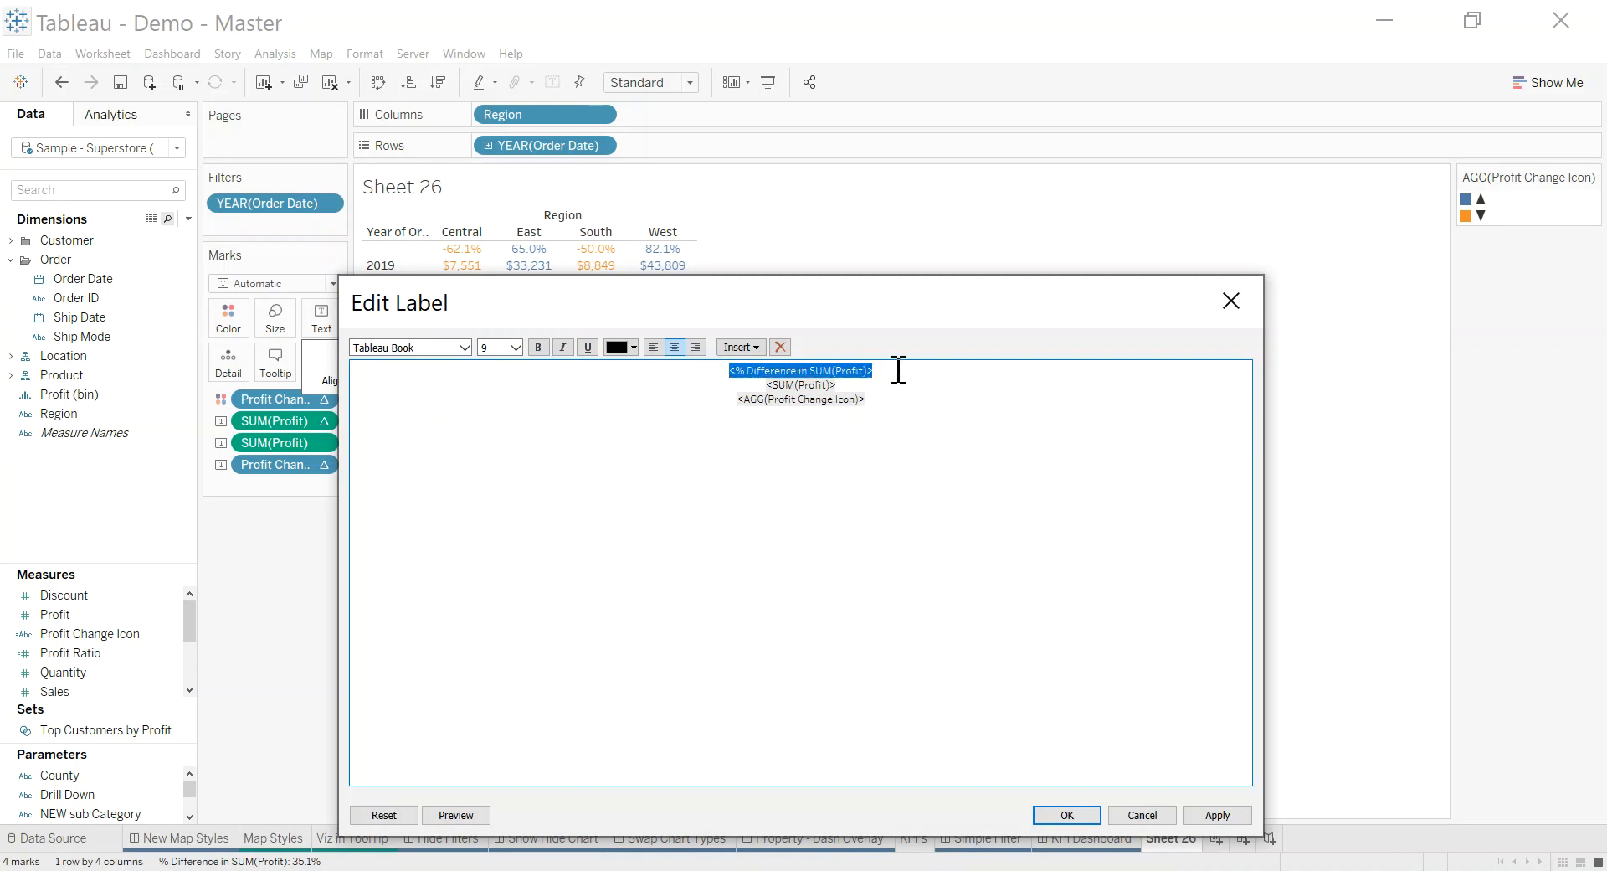
{"action": "key", "text": "BackSpace"}
{"action": "left_click", "coordinate": [905, 404]}
{"action": "key", "text": "ctrl+v"}
{"action": "left_click", "coordinate": [823, 368]}
{"action": "key", "text": "Delete"}
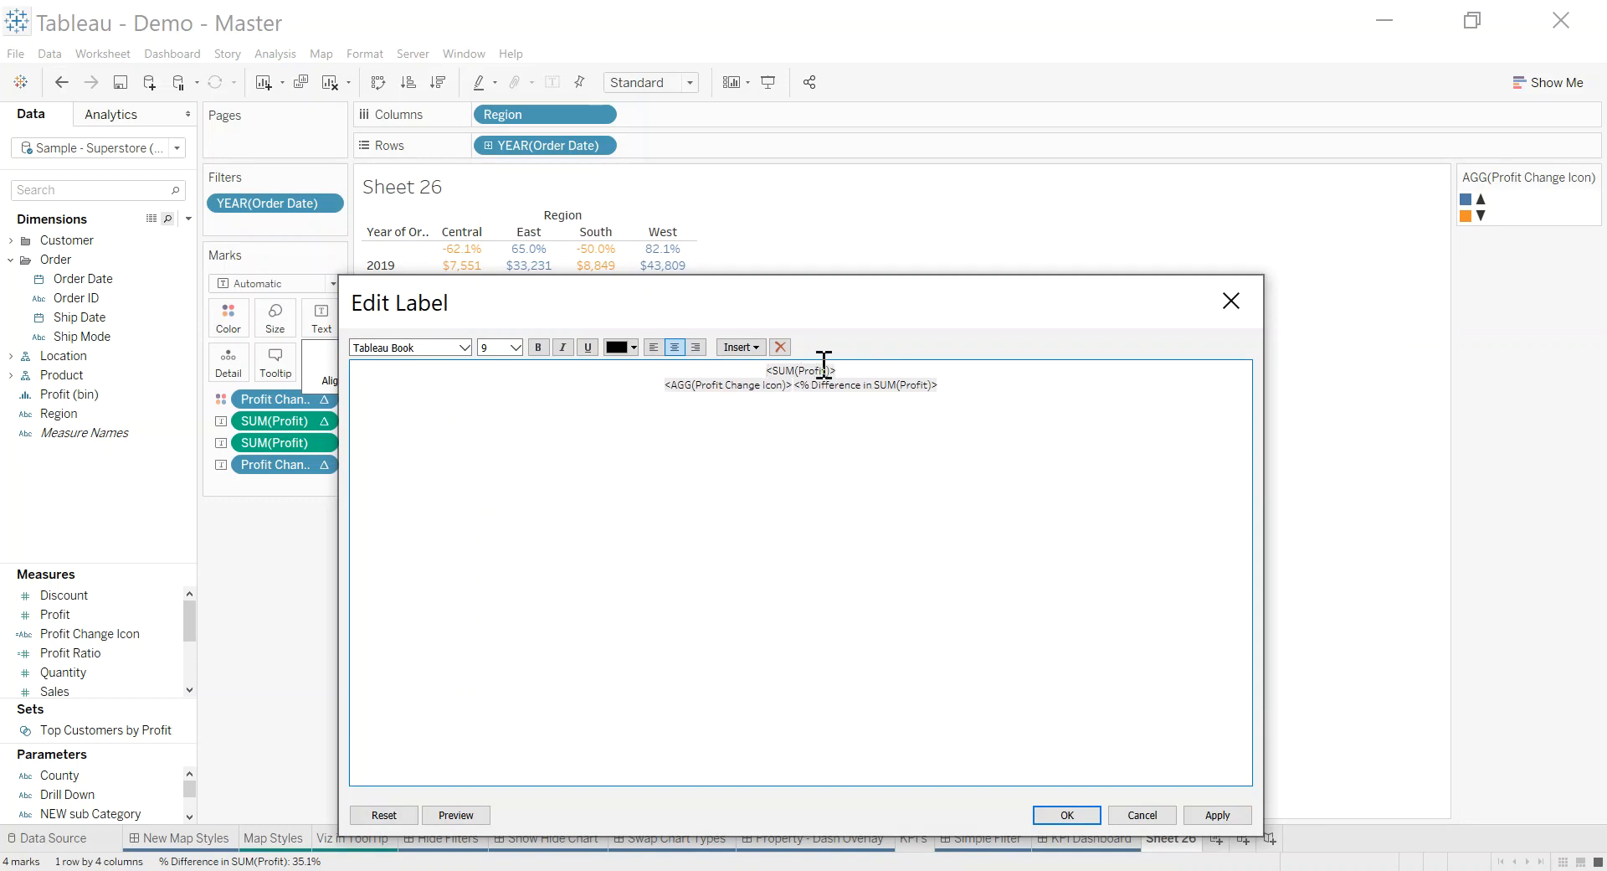
Format the SUM(Profit) line of the label as bold with font size 14.
{"action": "left_click_drag", "start_coordinate": [894, 366], "coordinate": [756, 371]}
{"action": "left_click", "coordinate": [515, 347]}
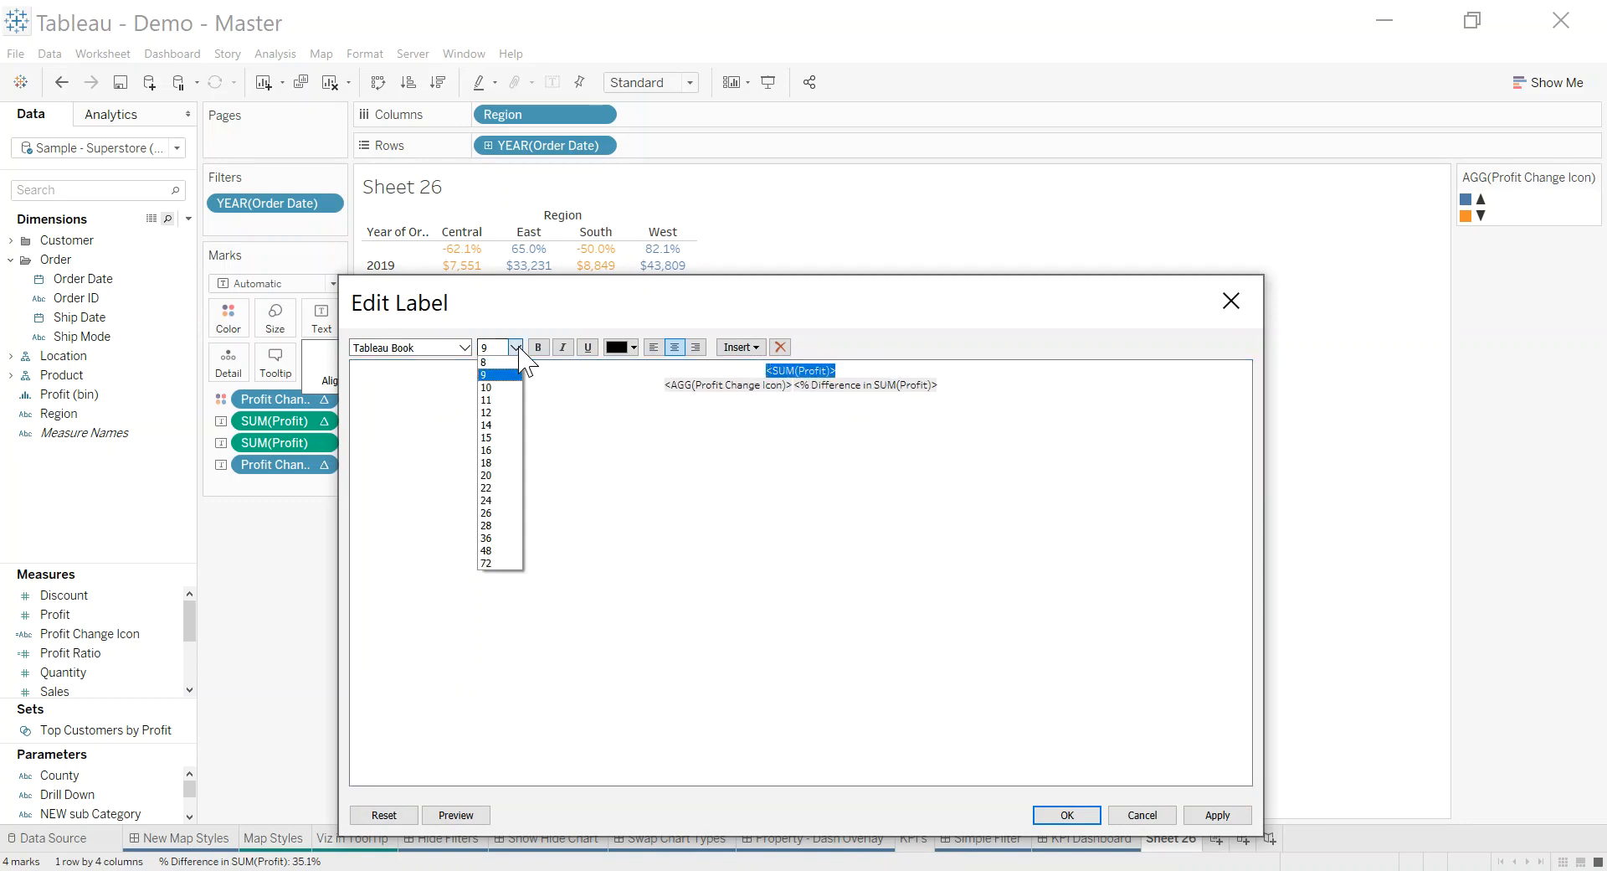
{"action": "left_click", "coordinate": [498, 428]}
{"action": "left_click", "coordinate": [539, 346]}
{"action": "left_click", "coordinate": [970, 395]}
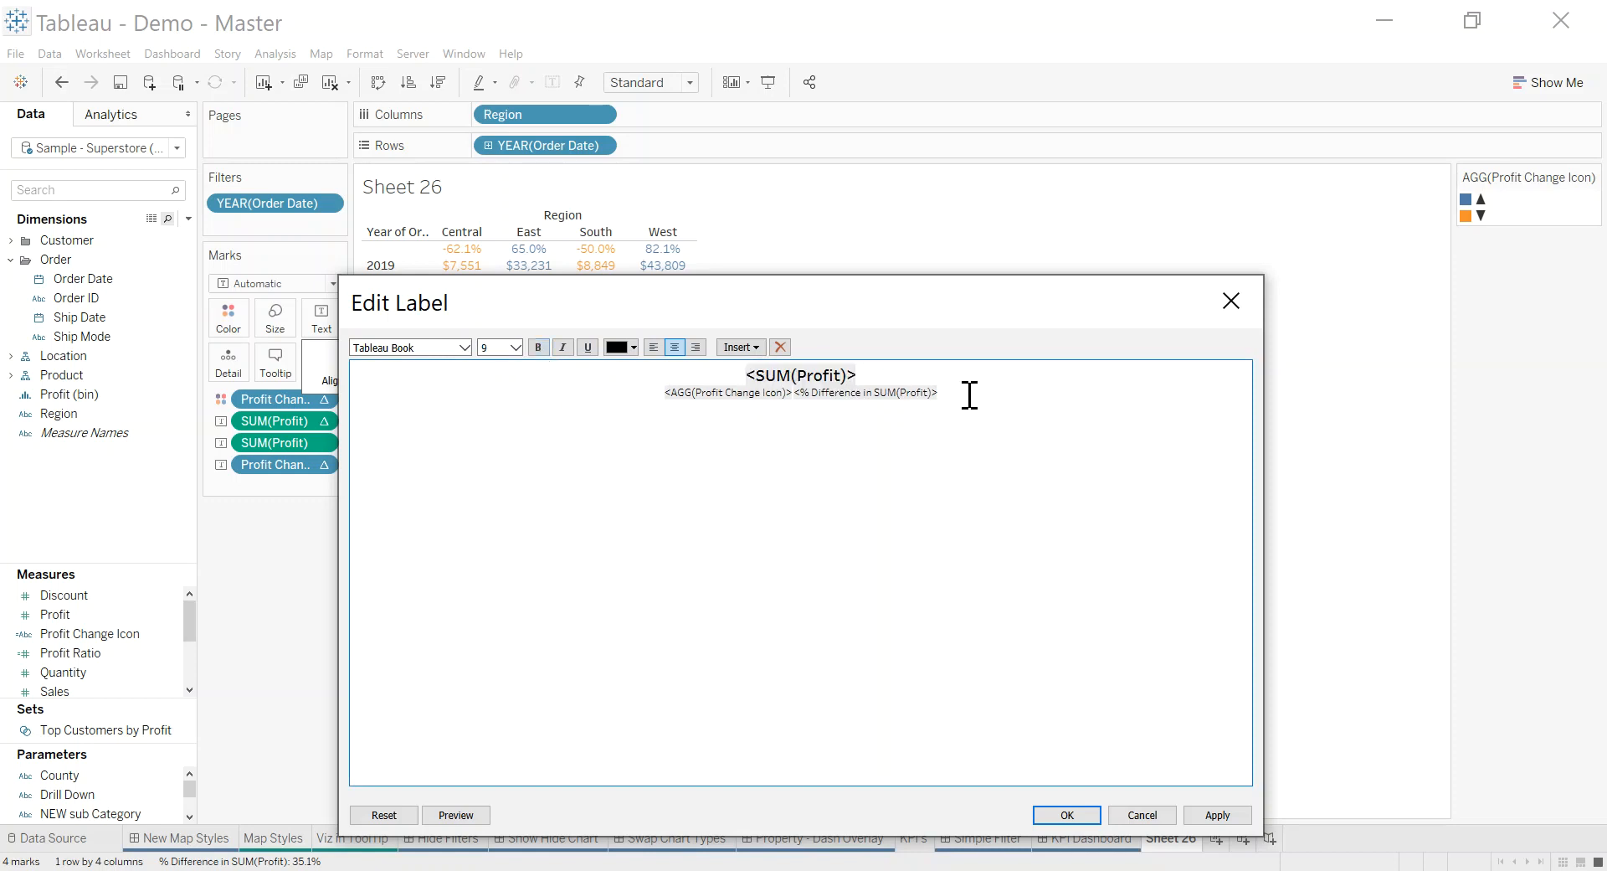
Set the label's icon and percent difference line to font size 11 and apply the label changes.
{"action": "left_click", "coordinate": [643, 401], "text": "shift"}
{"action": "left_click", "coordinate": [515, 346]}
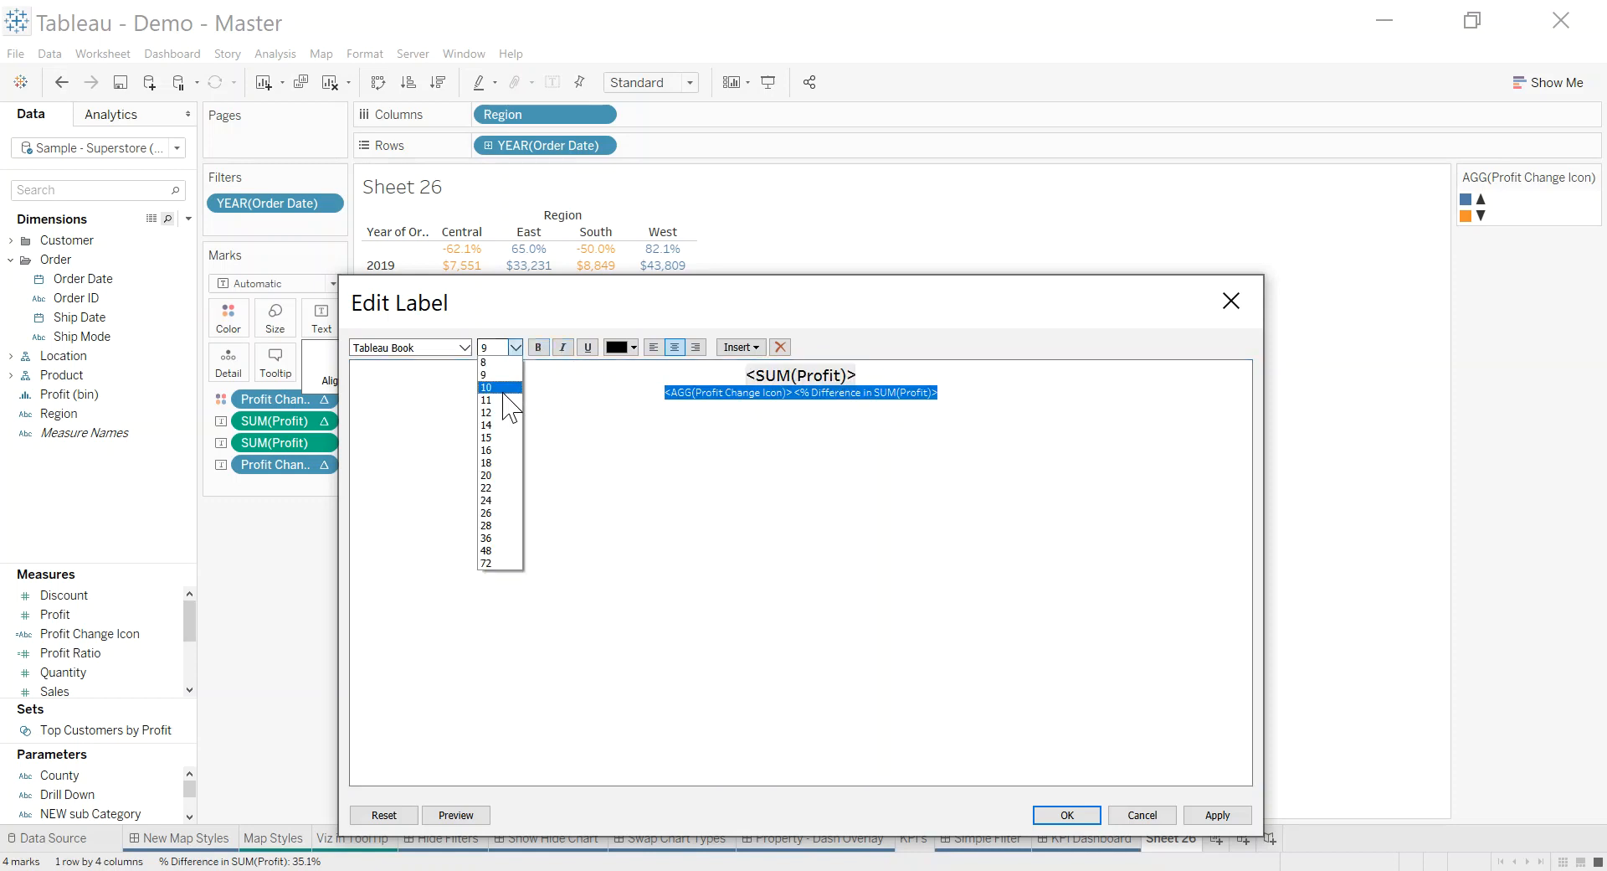
{"action": "left_click", "coordinate": [506, 400]}
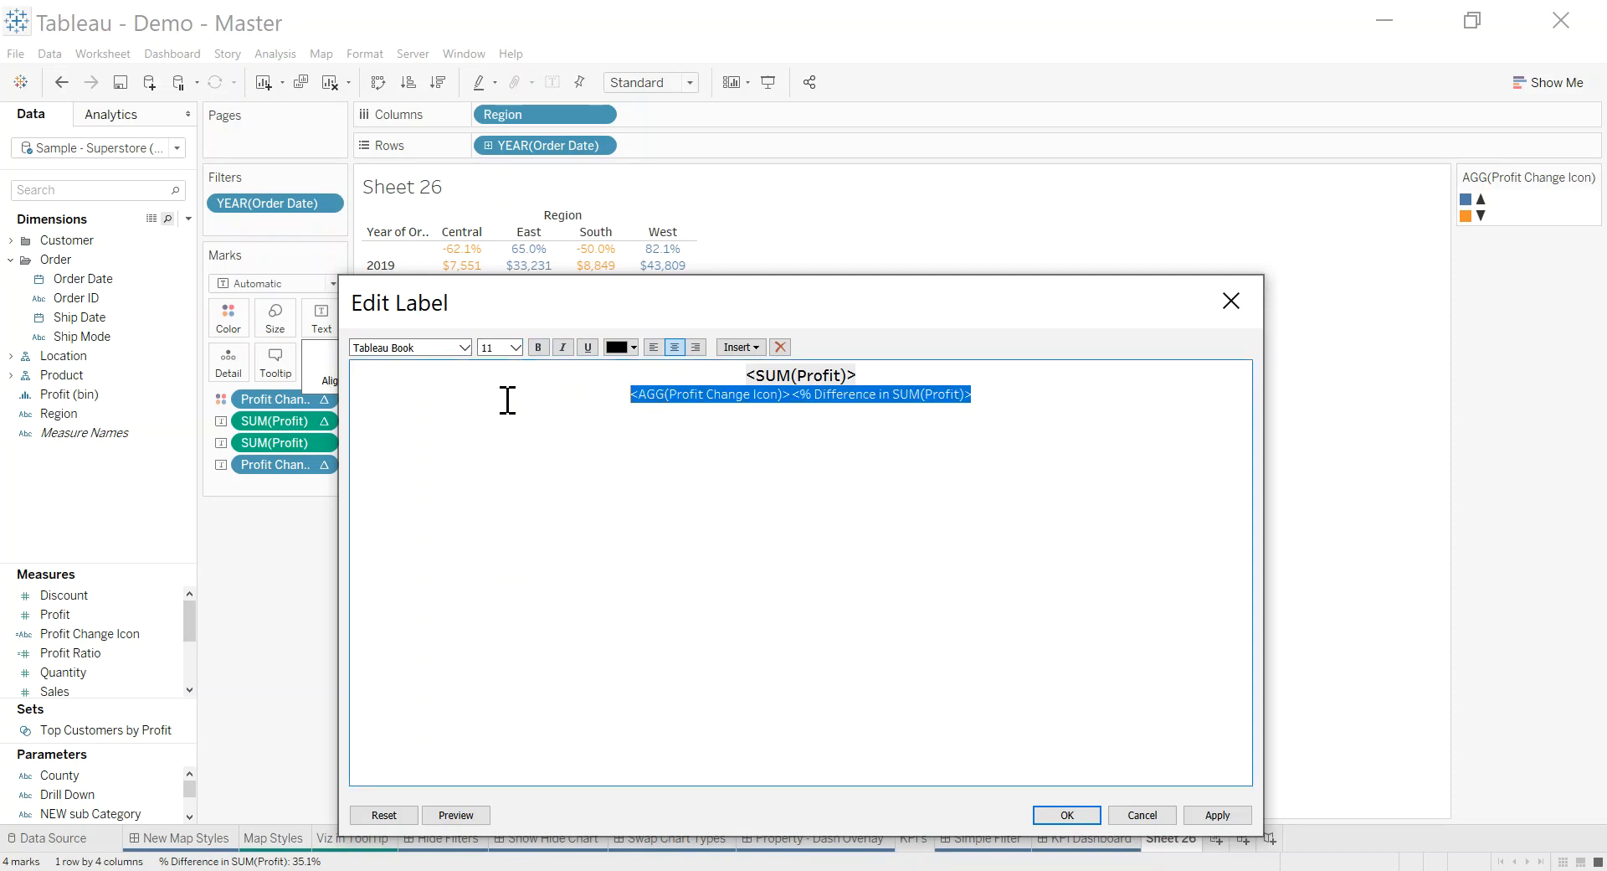
{"action": "left_click", "coordinate": [1218, 815]}
{"action": "left_click", "coordinate": [1067, 814]}
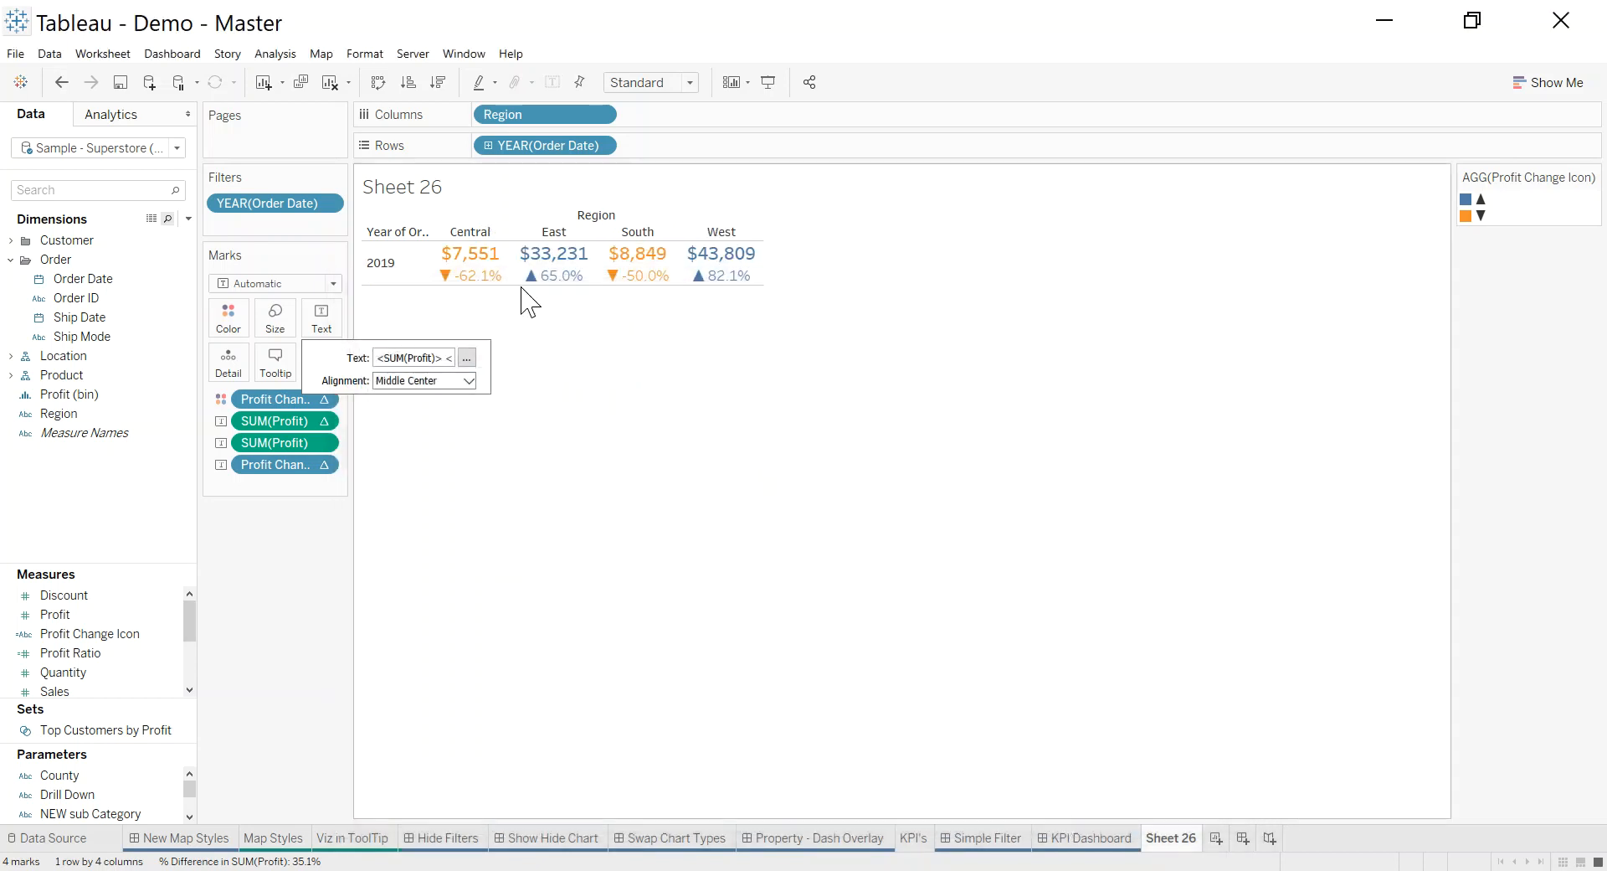
Fit the sheet to Entire View and hide the year row header and the Region field label.
{"action": "left_click", "coordinate": [674, 83]}
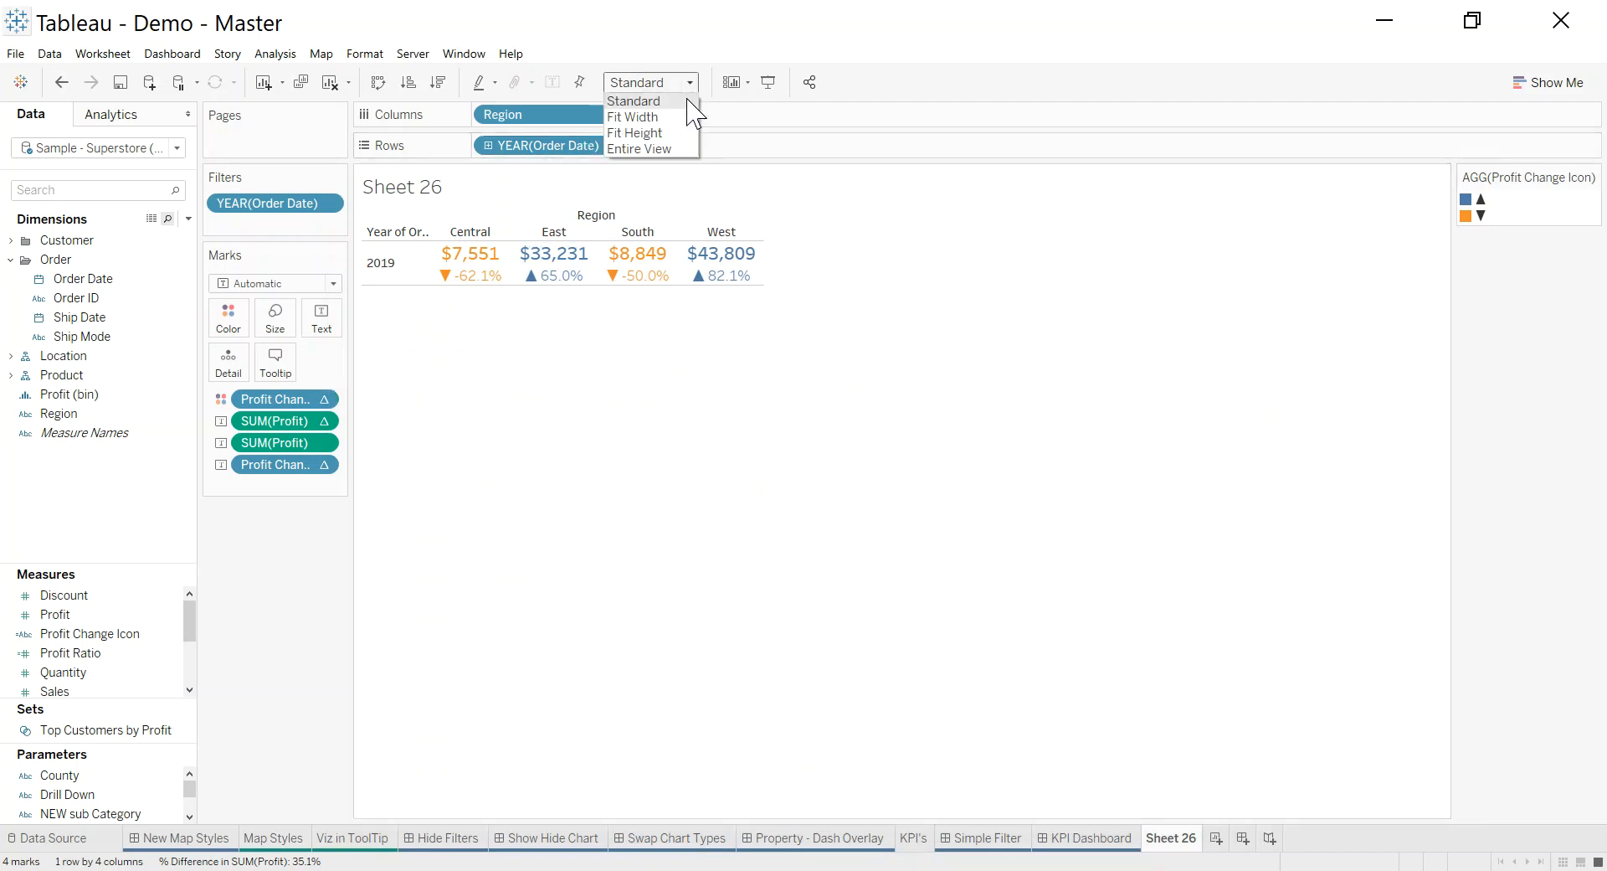
{"action": "left_click", "coordinate": [671, 149]}
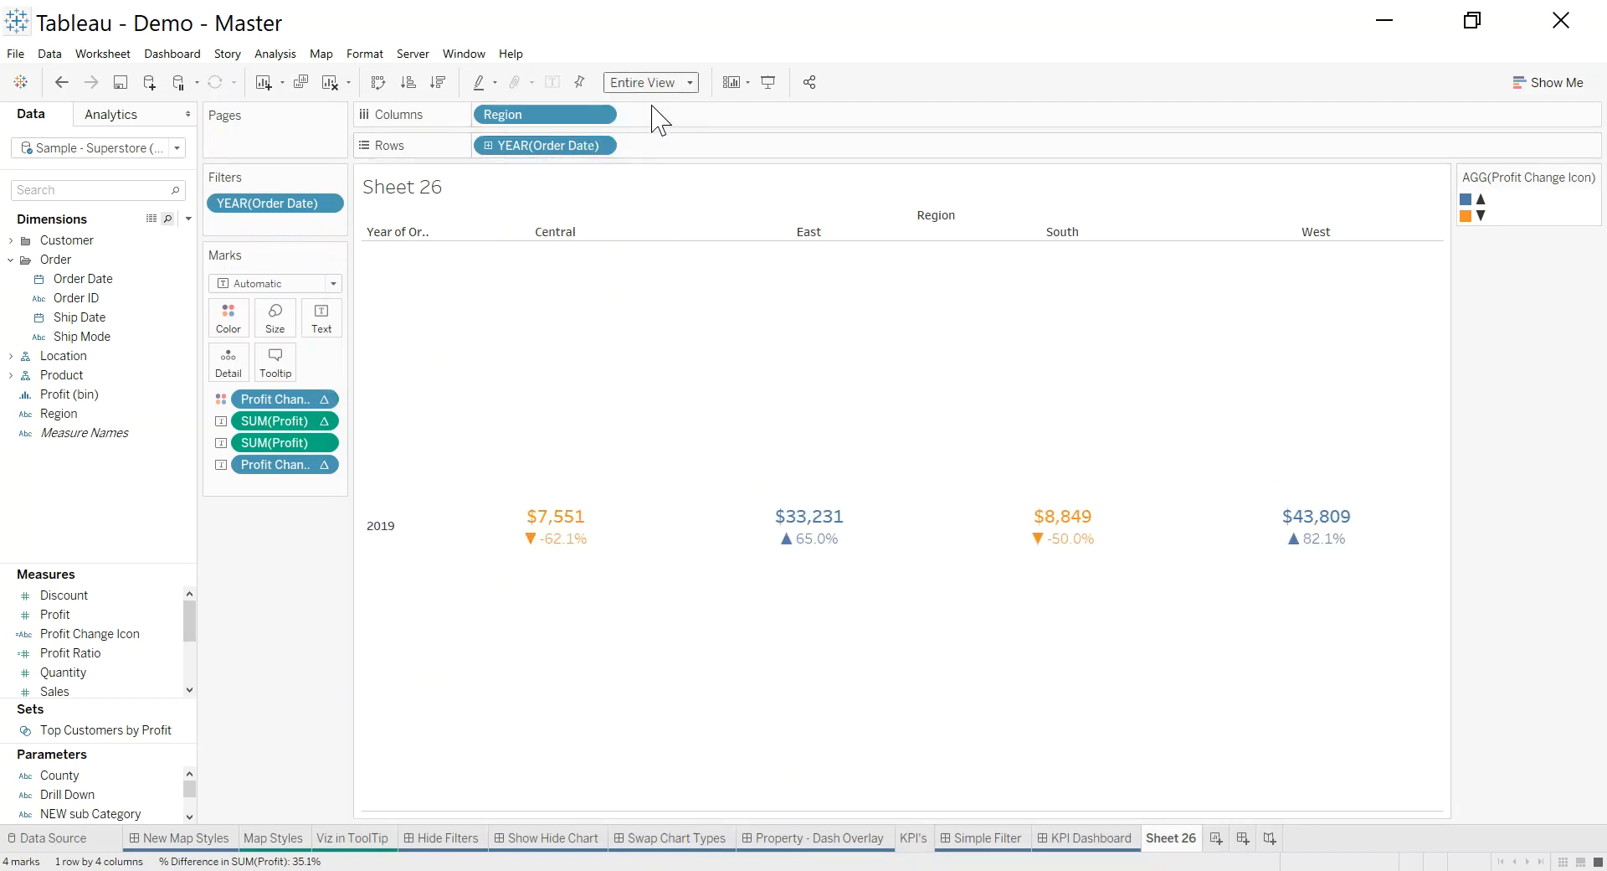
{"action": "right_click", "coordinate": [375, 525]}
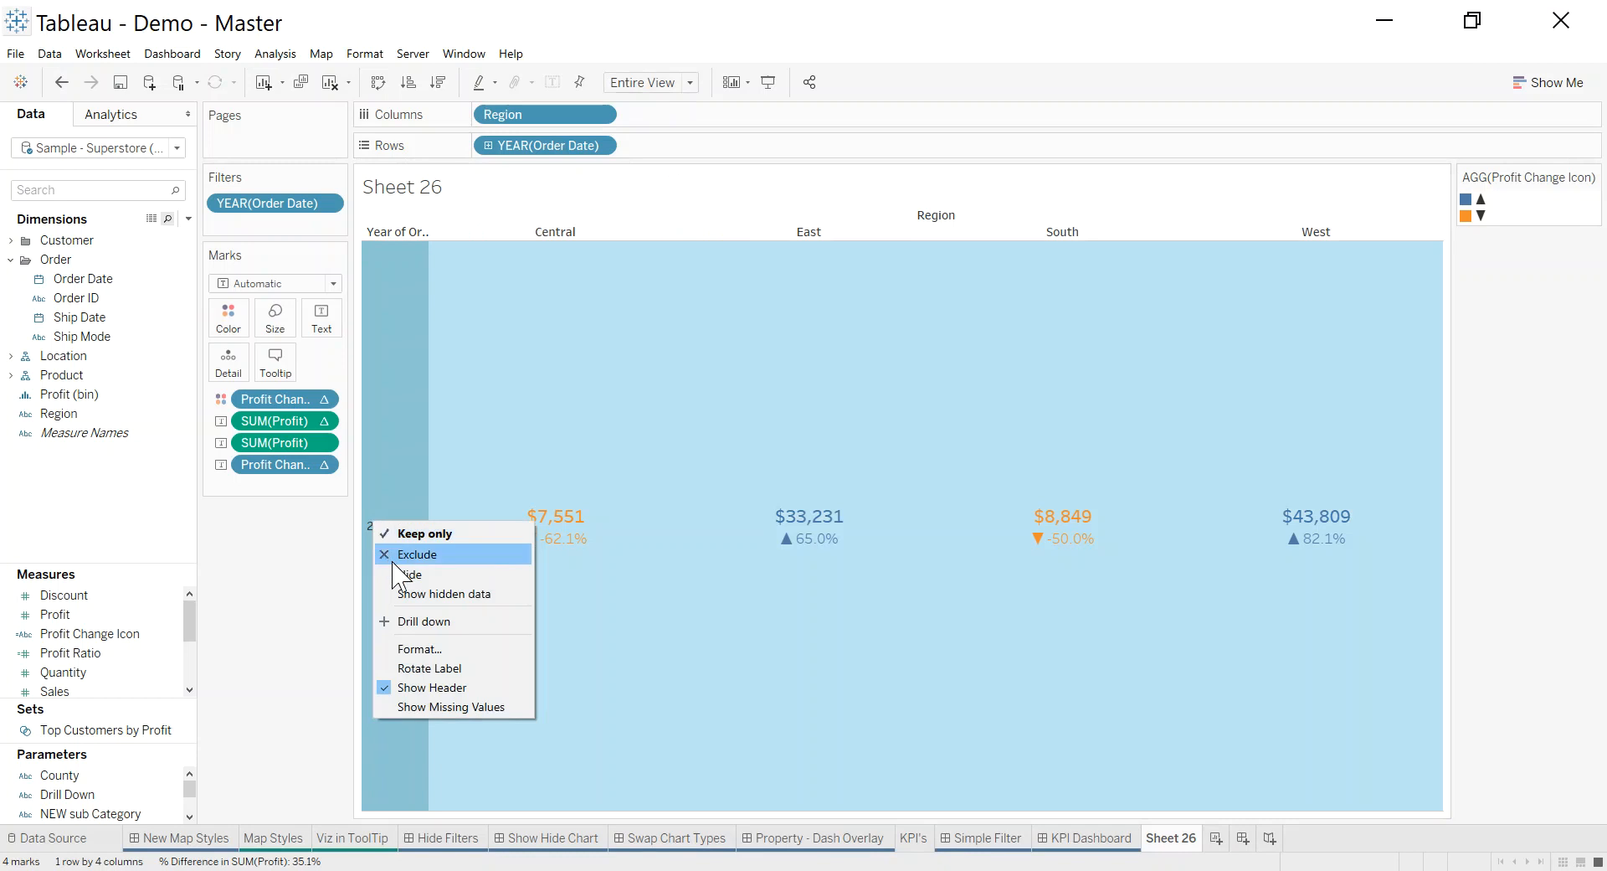
{"action": "left_click", "coordinate": [434, 688]}
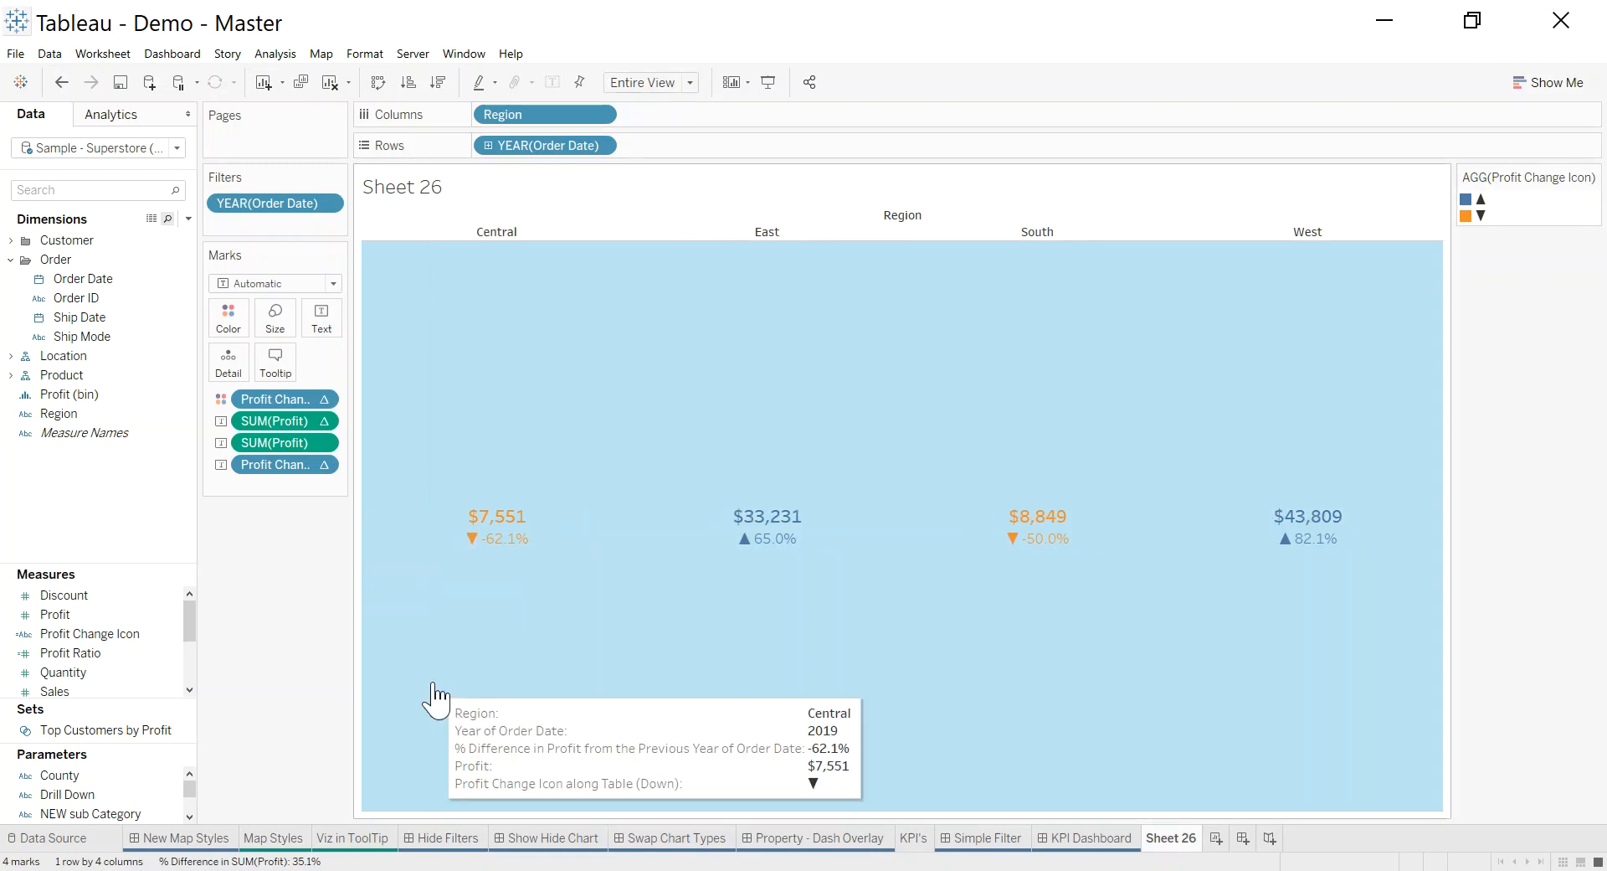
{"action": "right_click", "coordinate": [890, 216]}
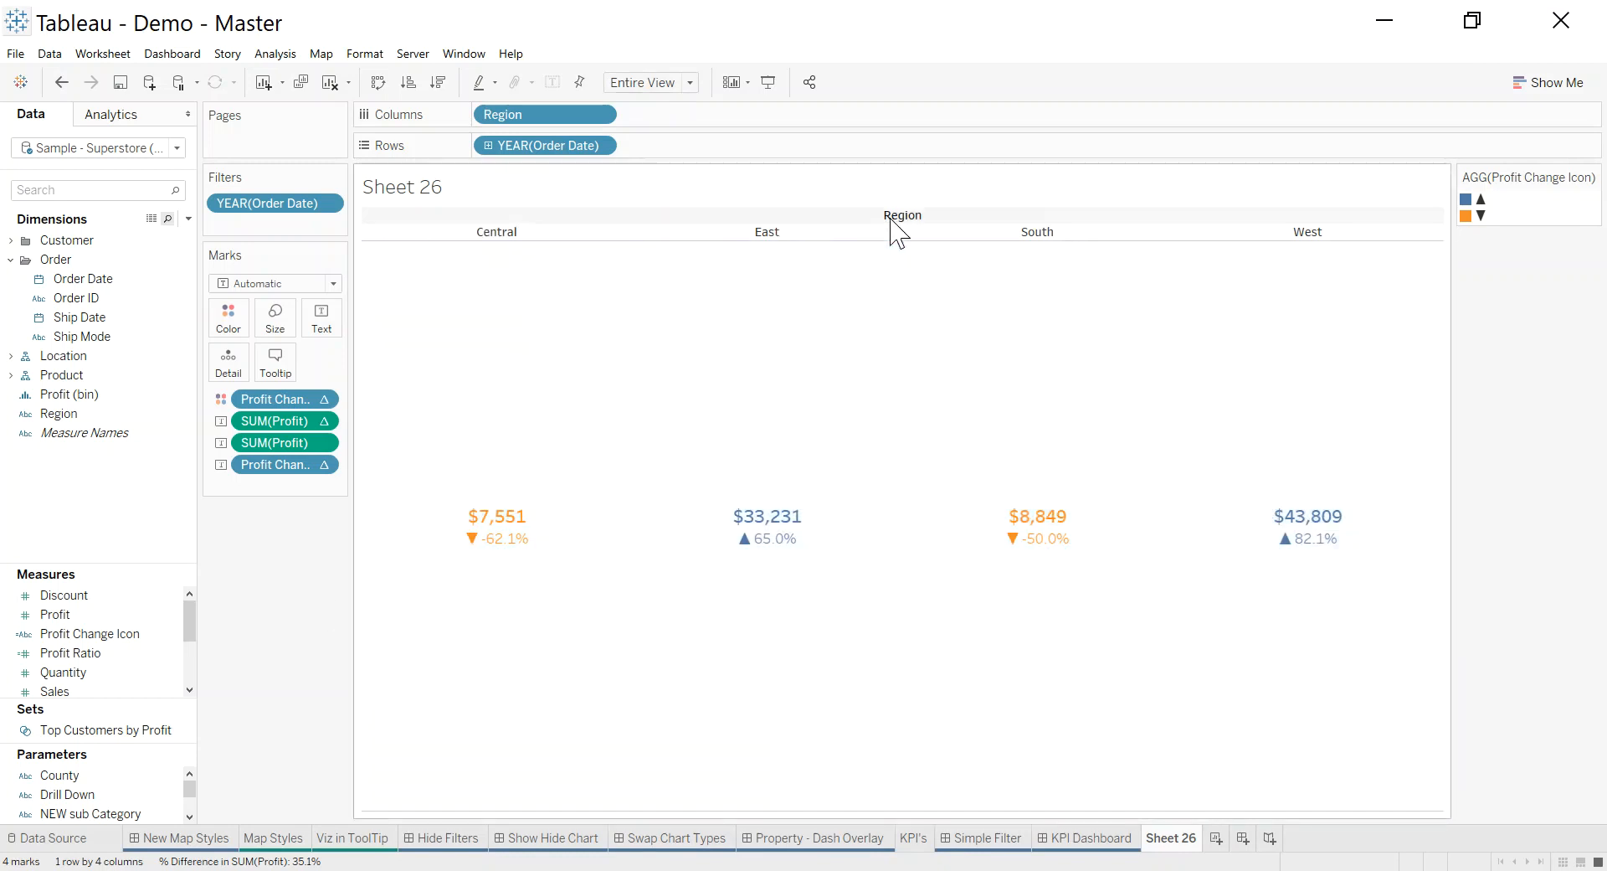
{"action": "left_click", "coordinate": [949, 295]}
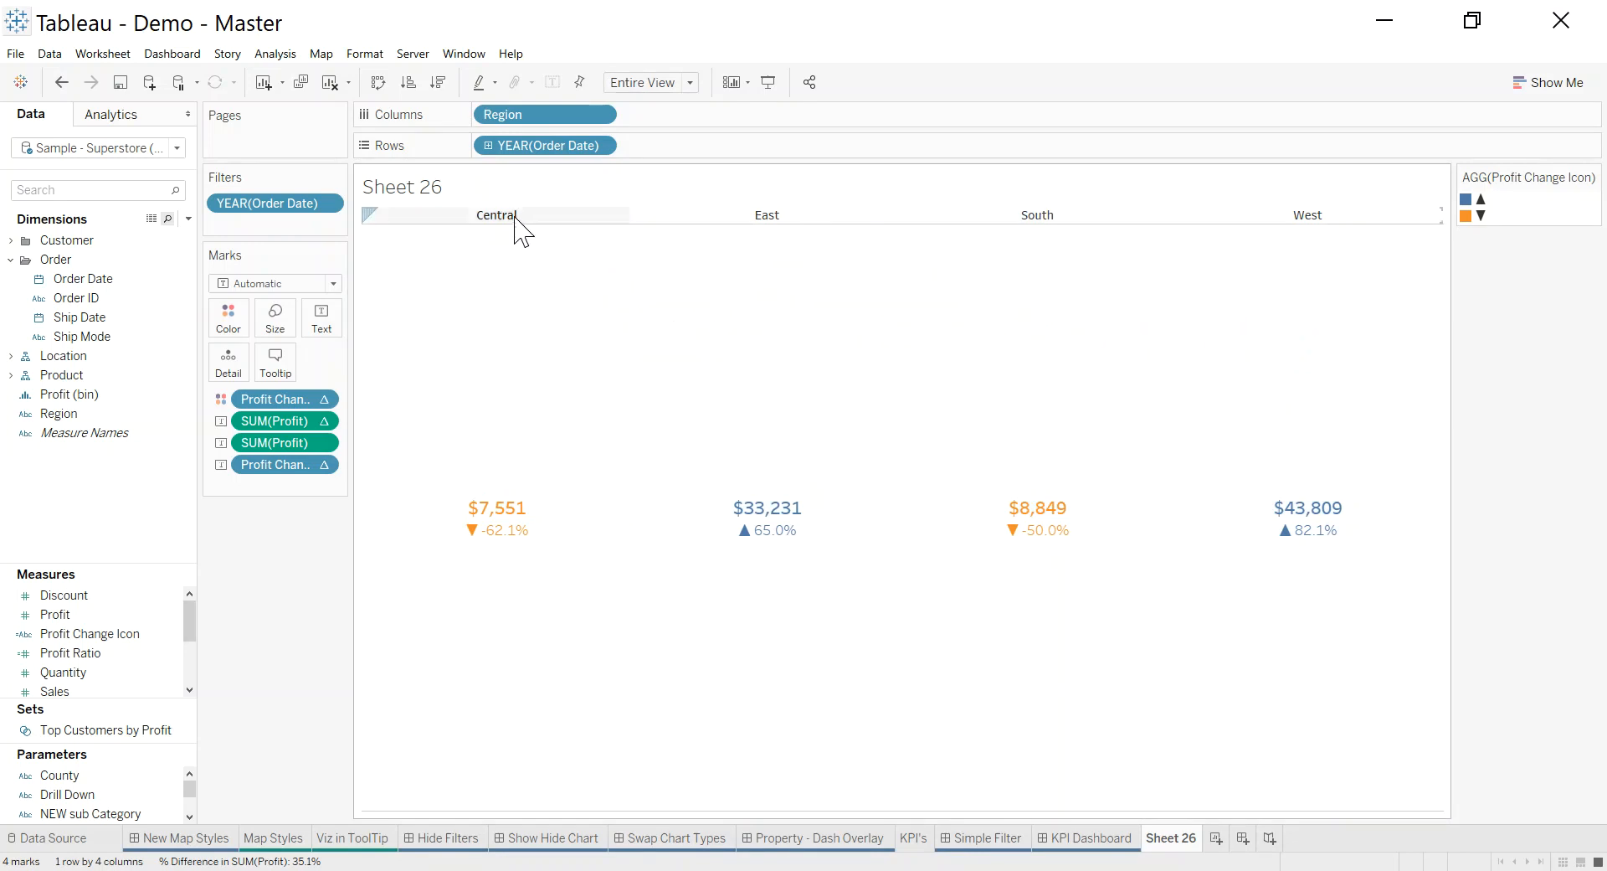
Set the font size of the region column headers to 15 and close the formatting options.
{"action": "right_click", "coordinate": [516, 216]}
{"action": "left_click", "coordinate": [584, 293]}
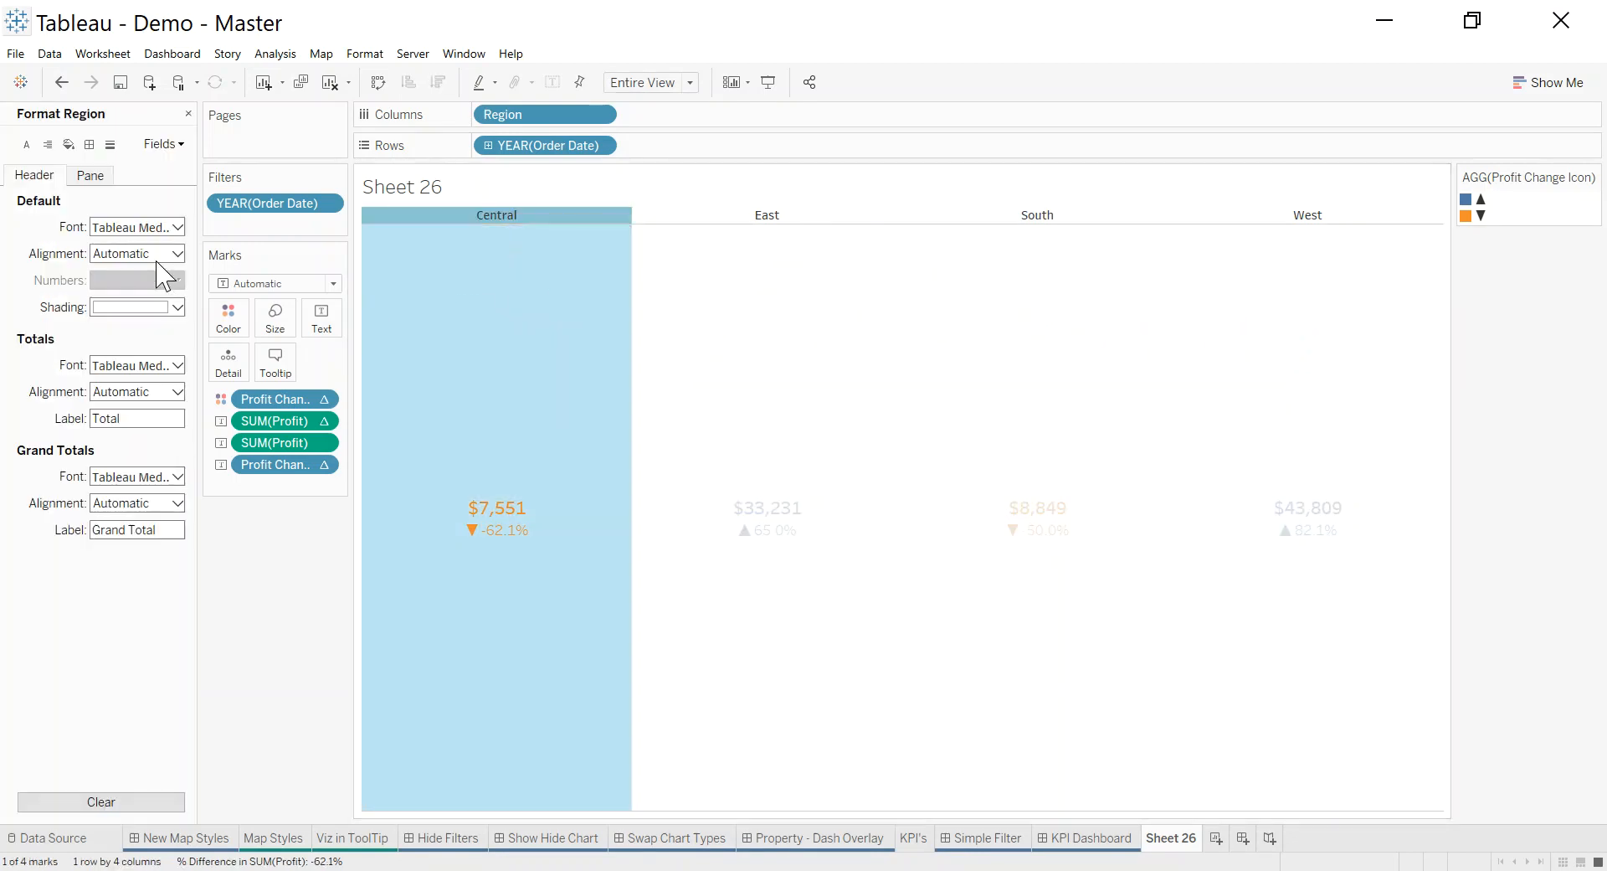
{"action": "left_click", "coordinate": [148, 229]}
{"action": "left_click", "coordinate": [137, 277]}
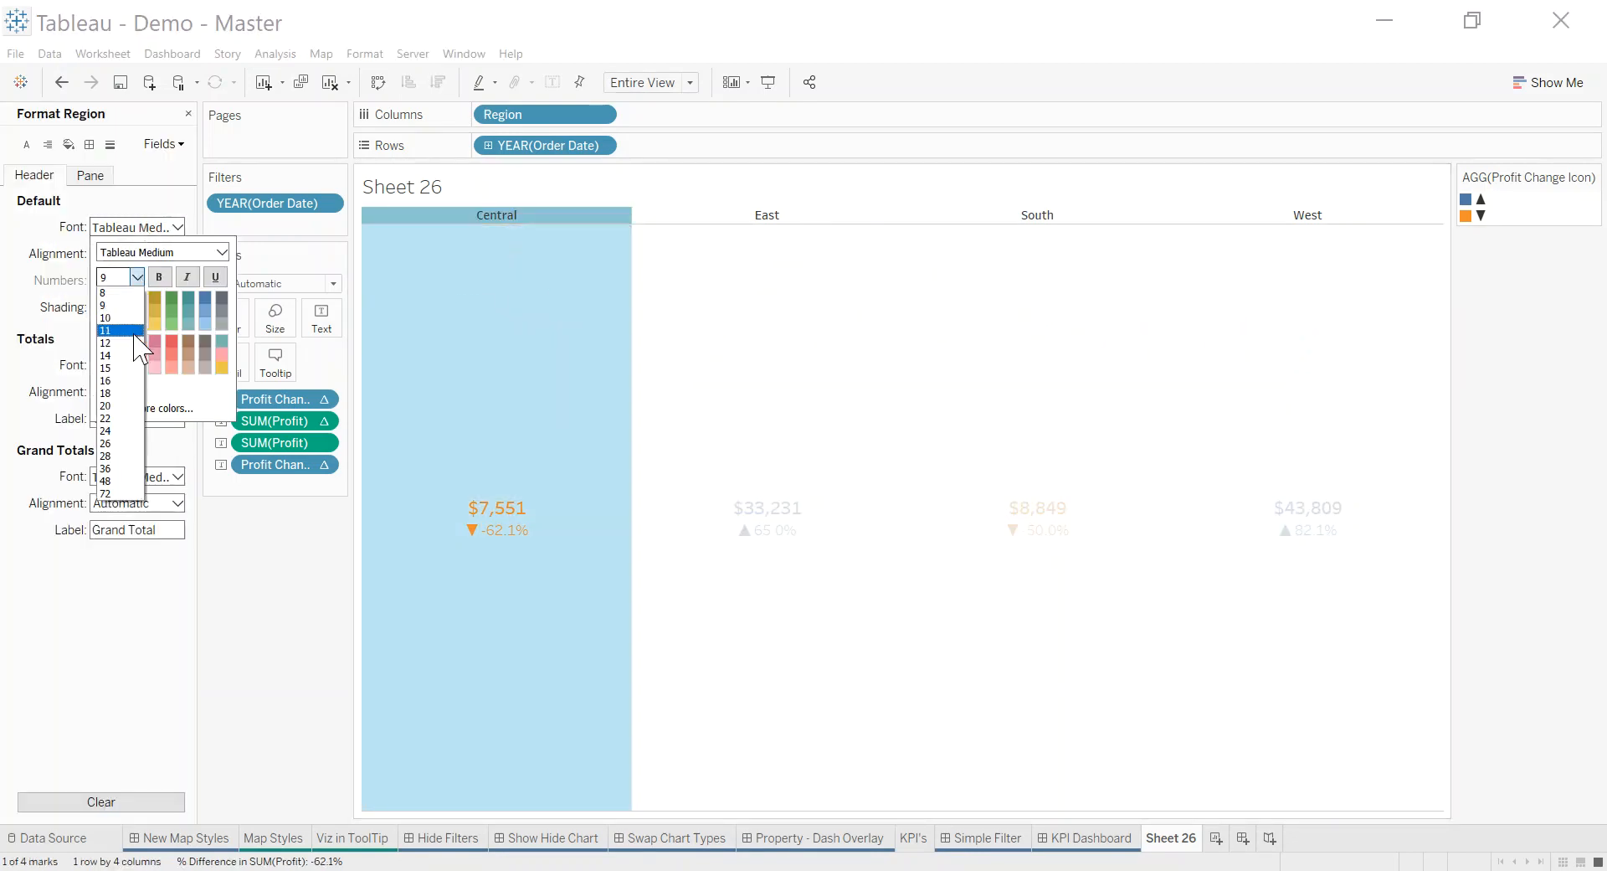
{"action": "left_click", "coordinate": [128, 374]}
{"action": "left_click", "coordinate": [291, 540]}
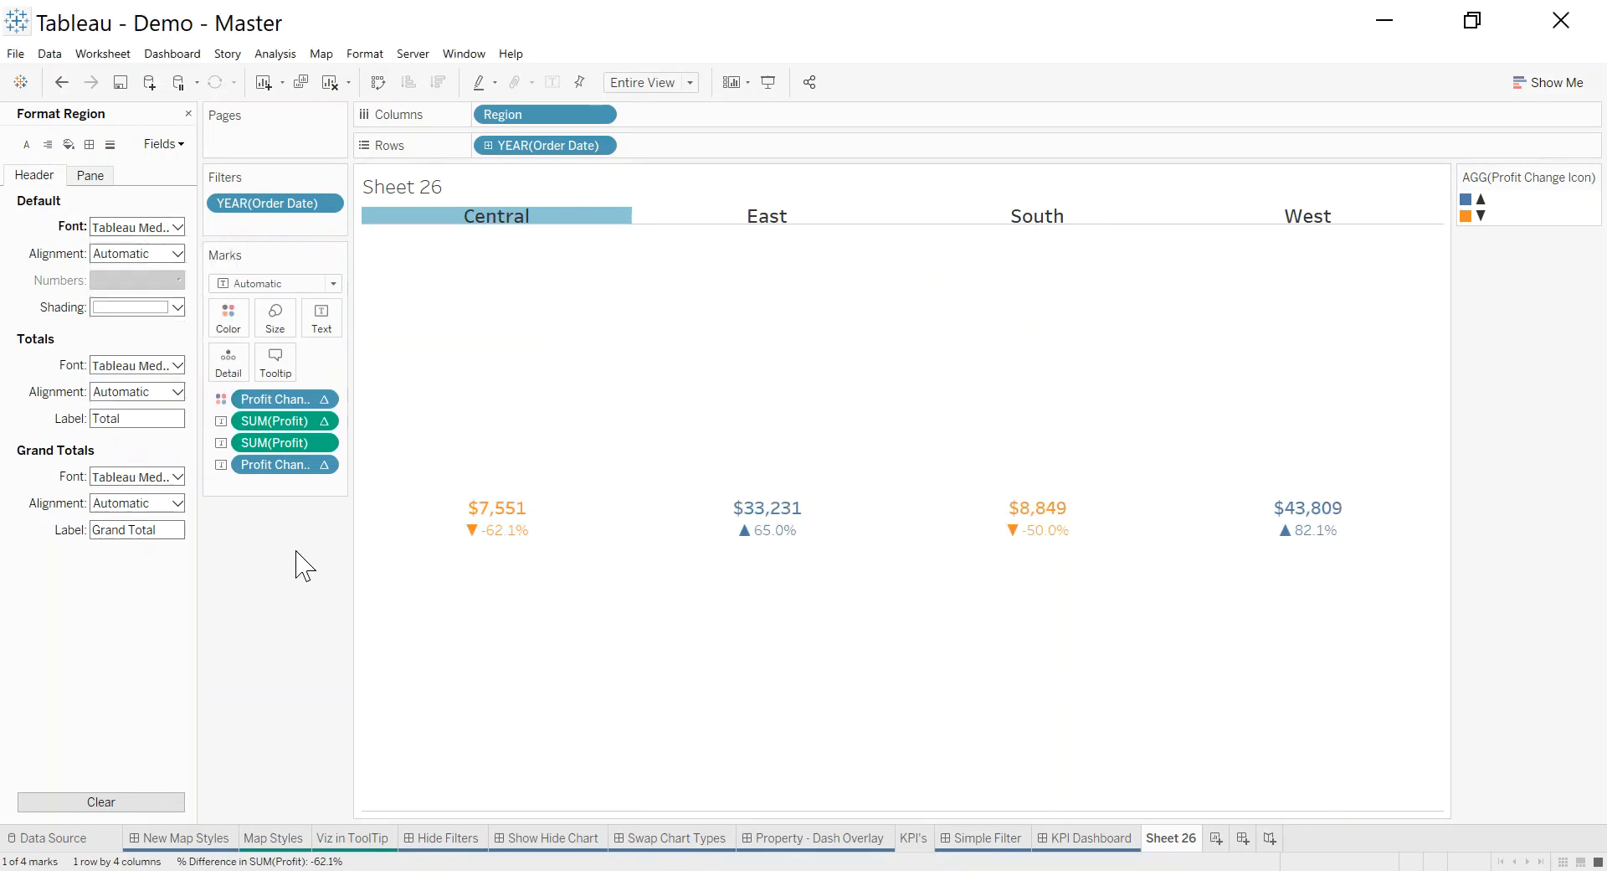
{"action": "left_click", "coordinate": [188, 113]}
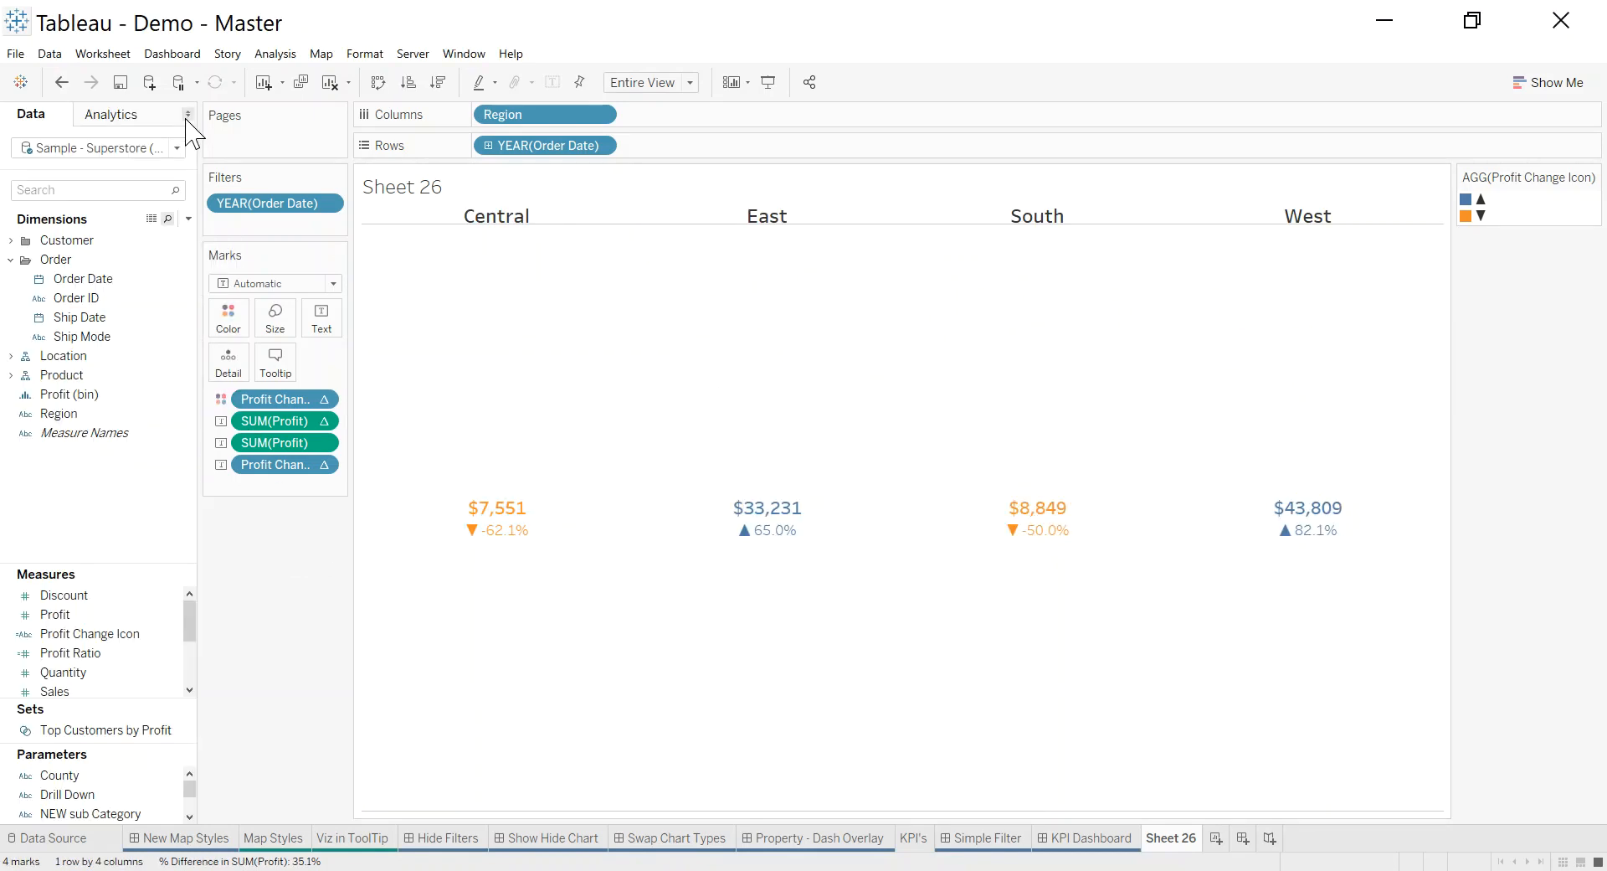
Open the sheet title for editing and replace the sheet name placeholder with "Profit Per Region (".
{"action": "mouse_move", "coordinate": [596, 609]}
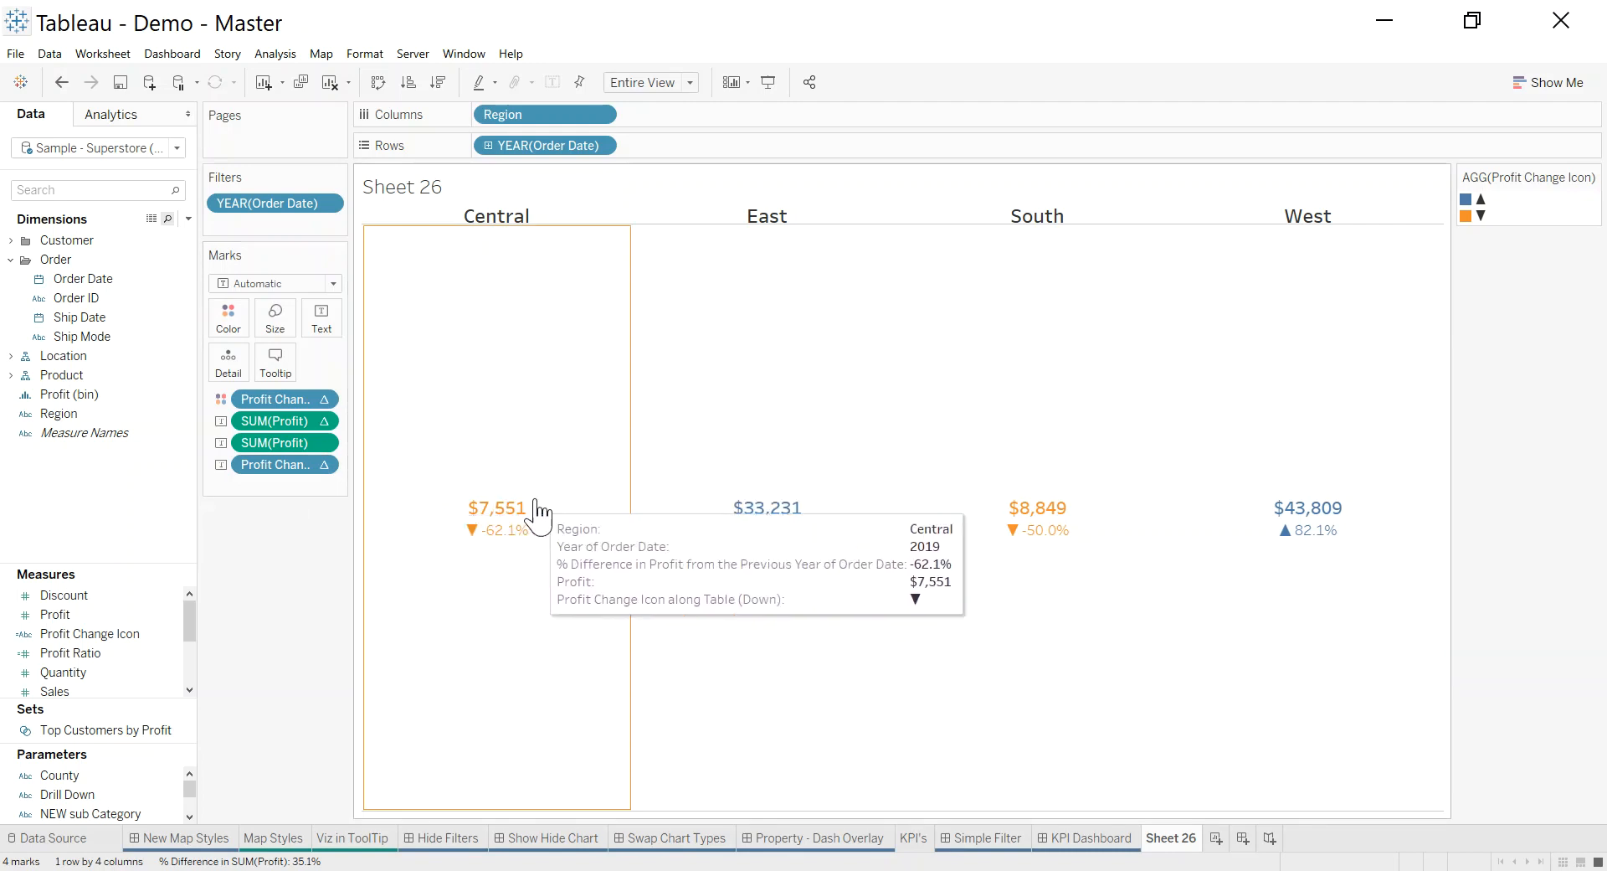
{"action": "right_click", "coordinate": [430, 185]}
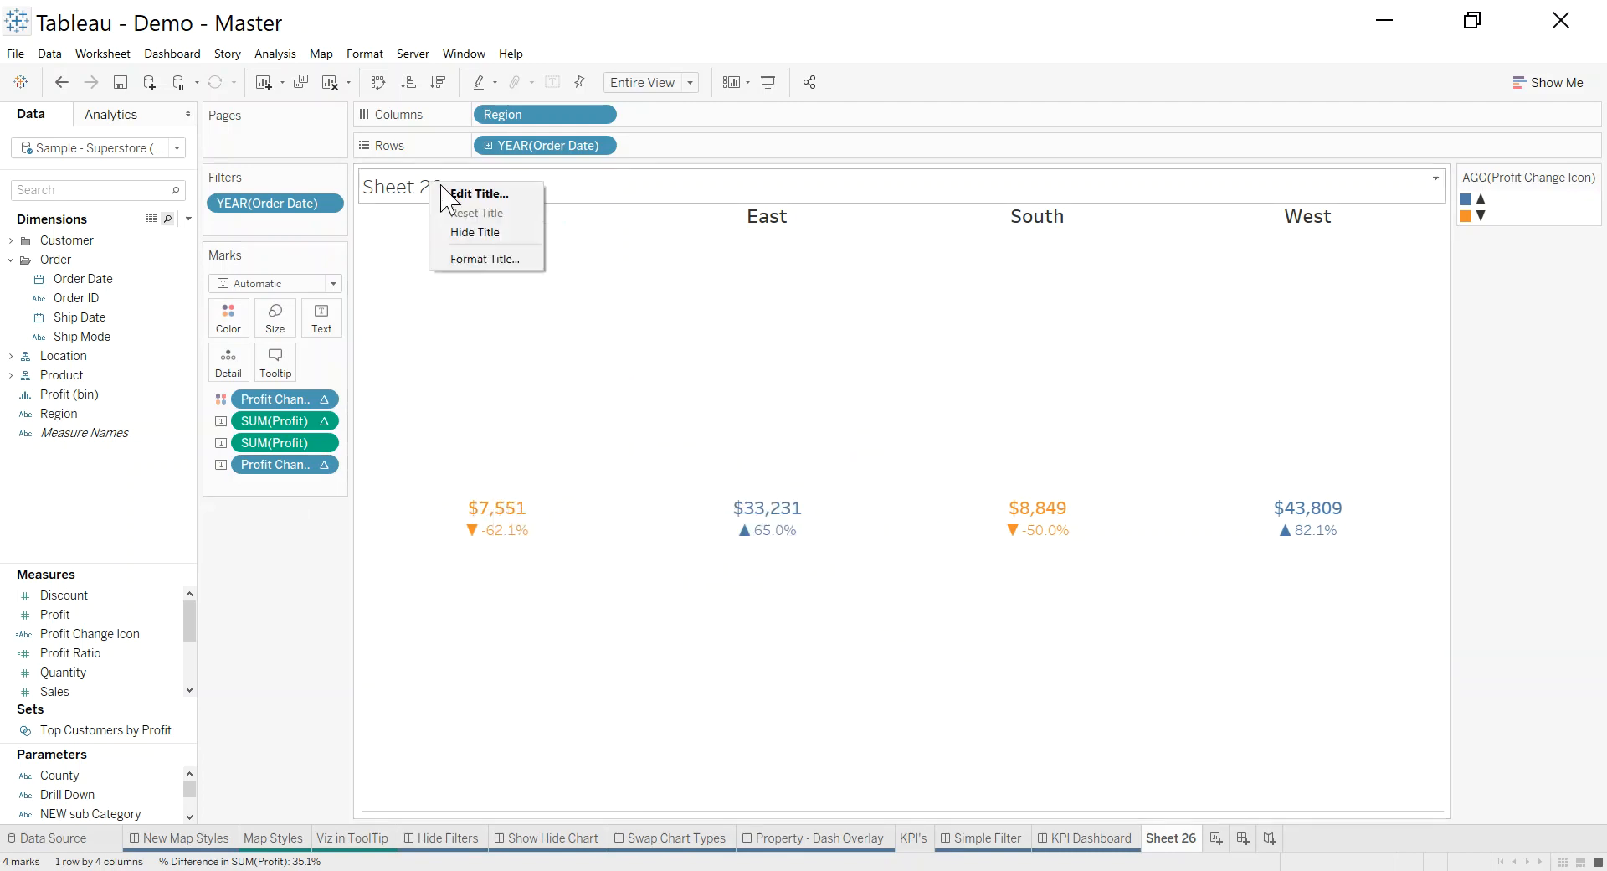
{"action": "left_click", "coordinate": [493, 200]}
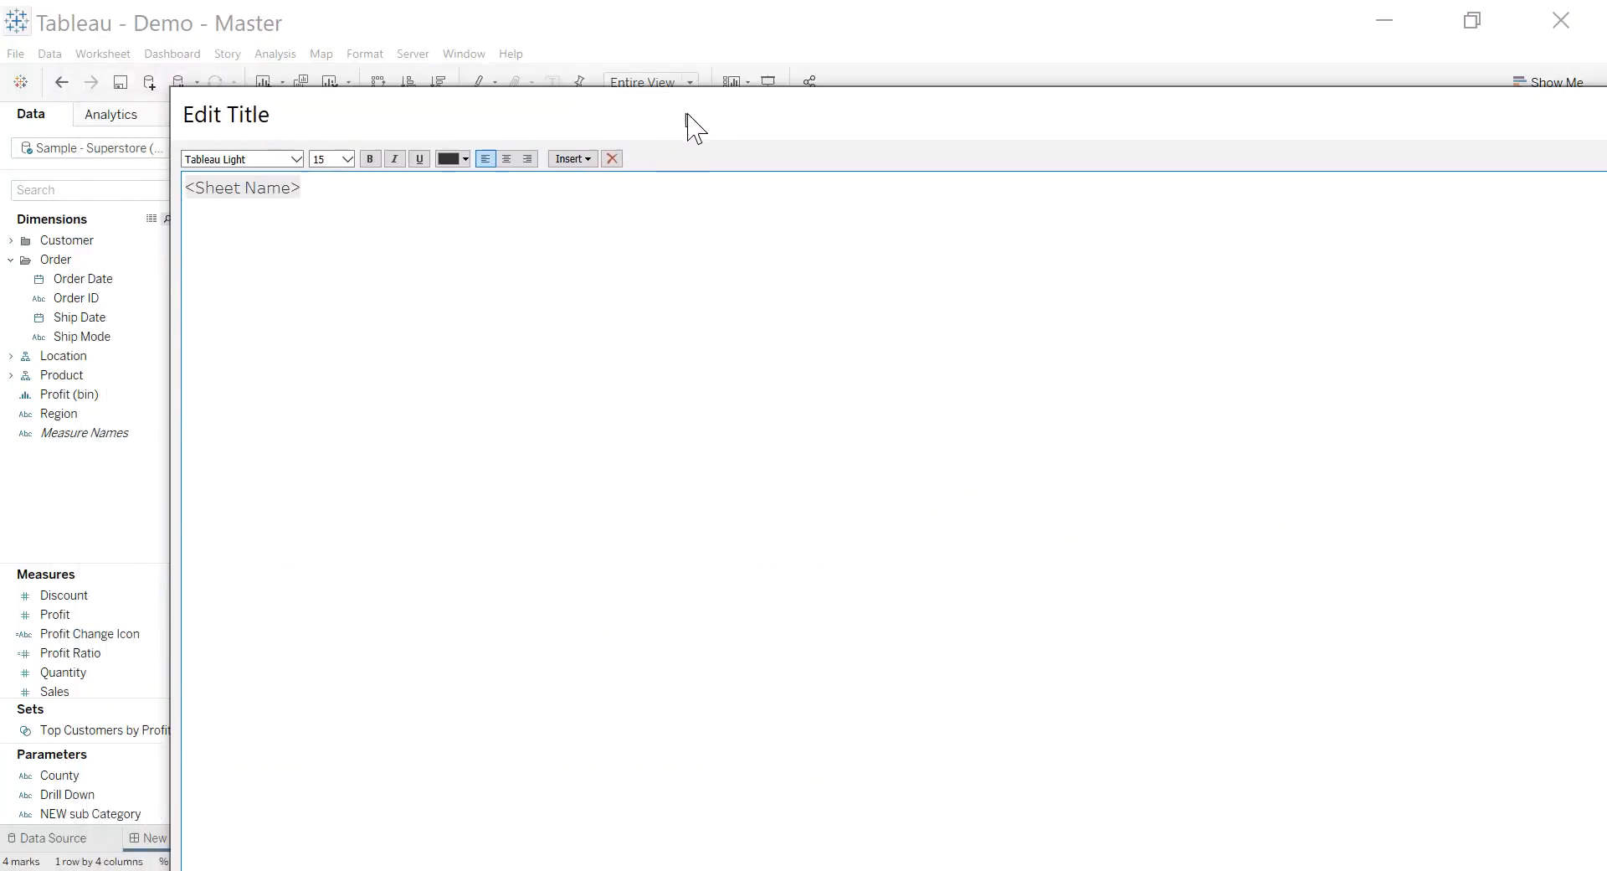
{"action": "left_click_drag", "start_coordinate": [686, 115], "coordinate": [980, 198]}
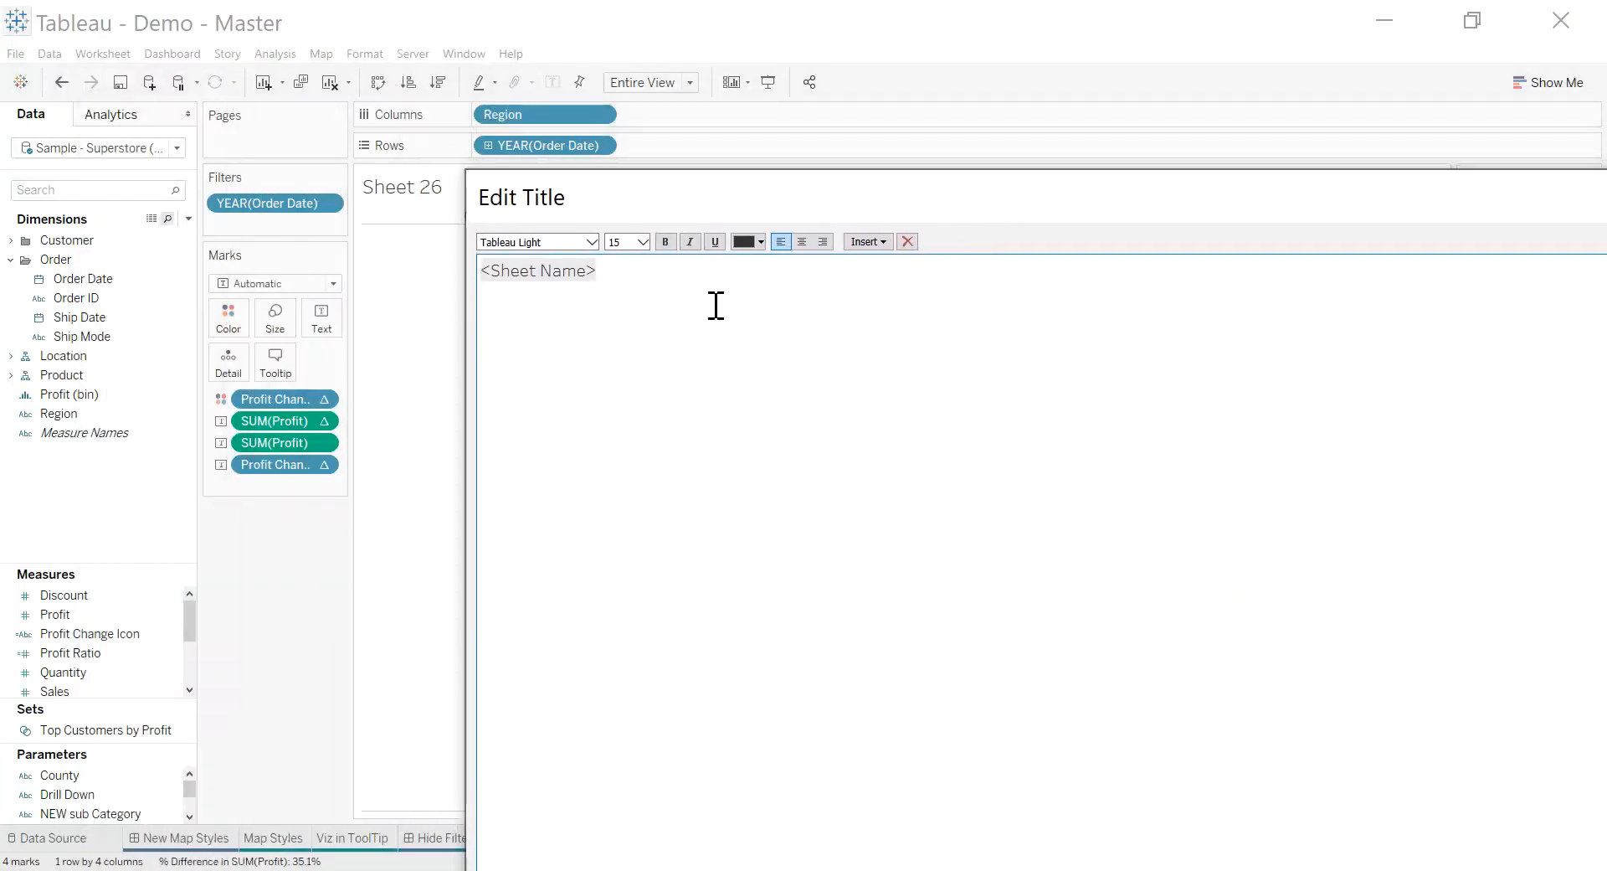
{"action": "left_click_drag", "start_coordinate": [466, 175], "coordinate": [486, 185]}
{"action": "left_click_drag", "start_coordinate": [645, 180], "coordinate": [800, 254]}
{"action": "left_click_drag", "start_coordinate": [750, 333], "coordinate": [546, 334]}
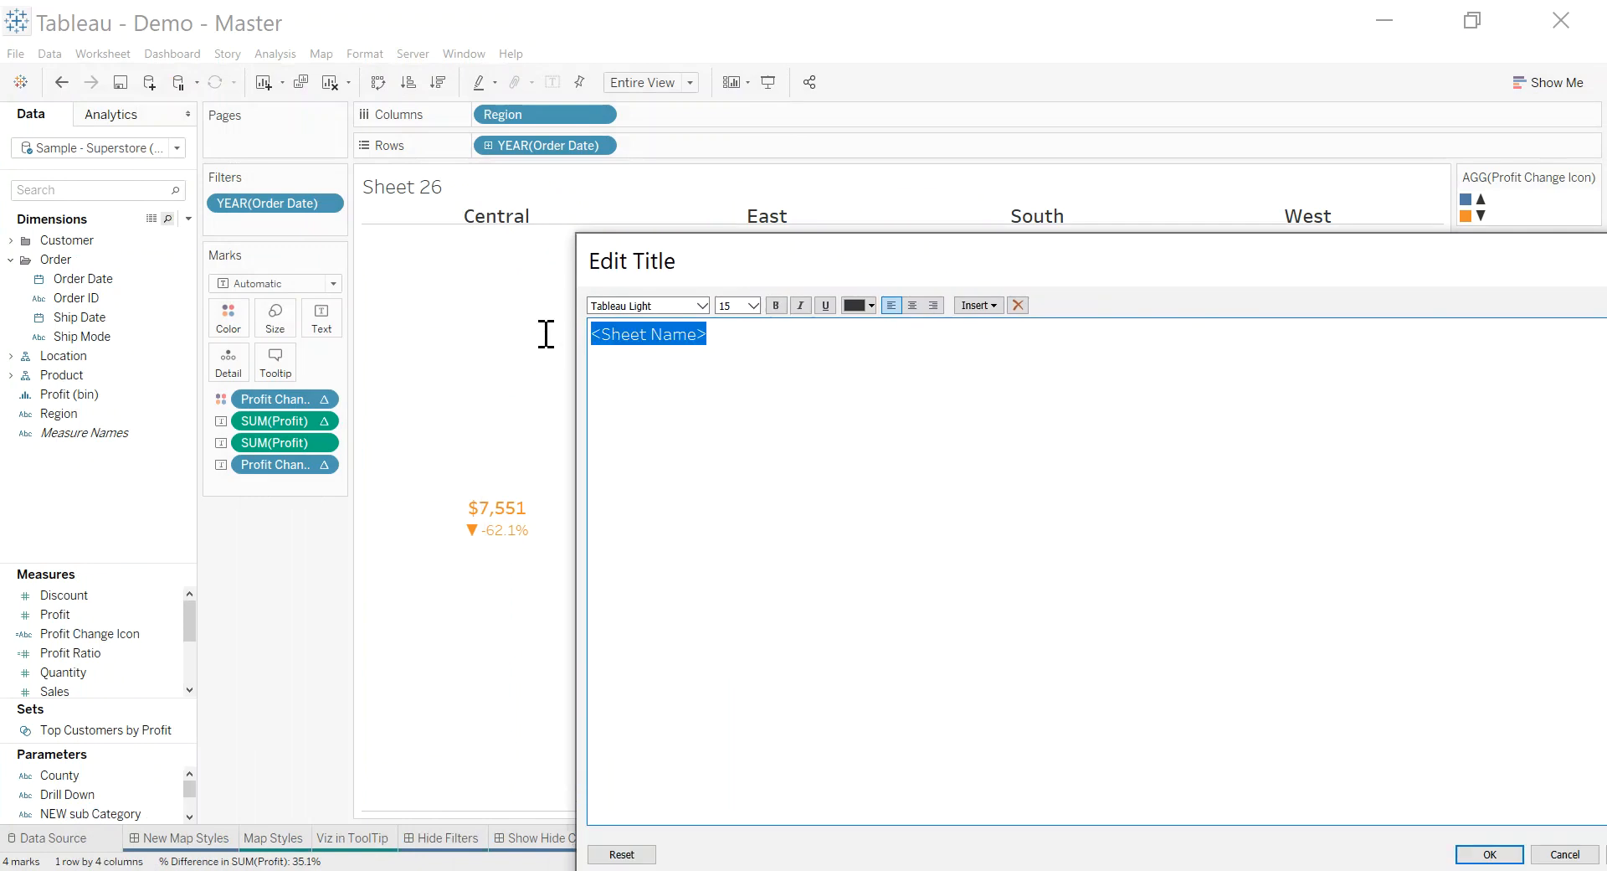
{"action": "type", "text": "Profit Per Region ("}
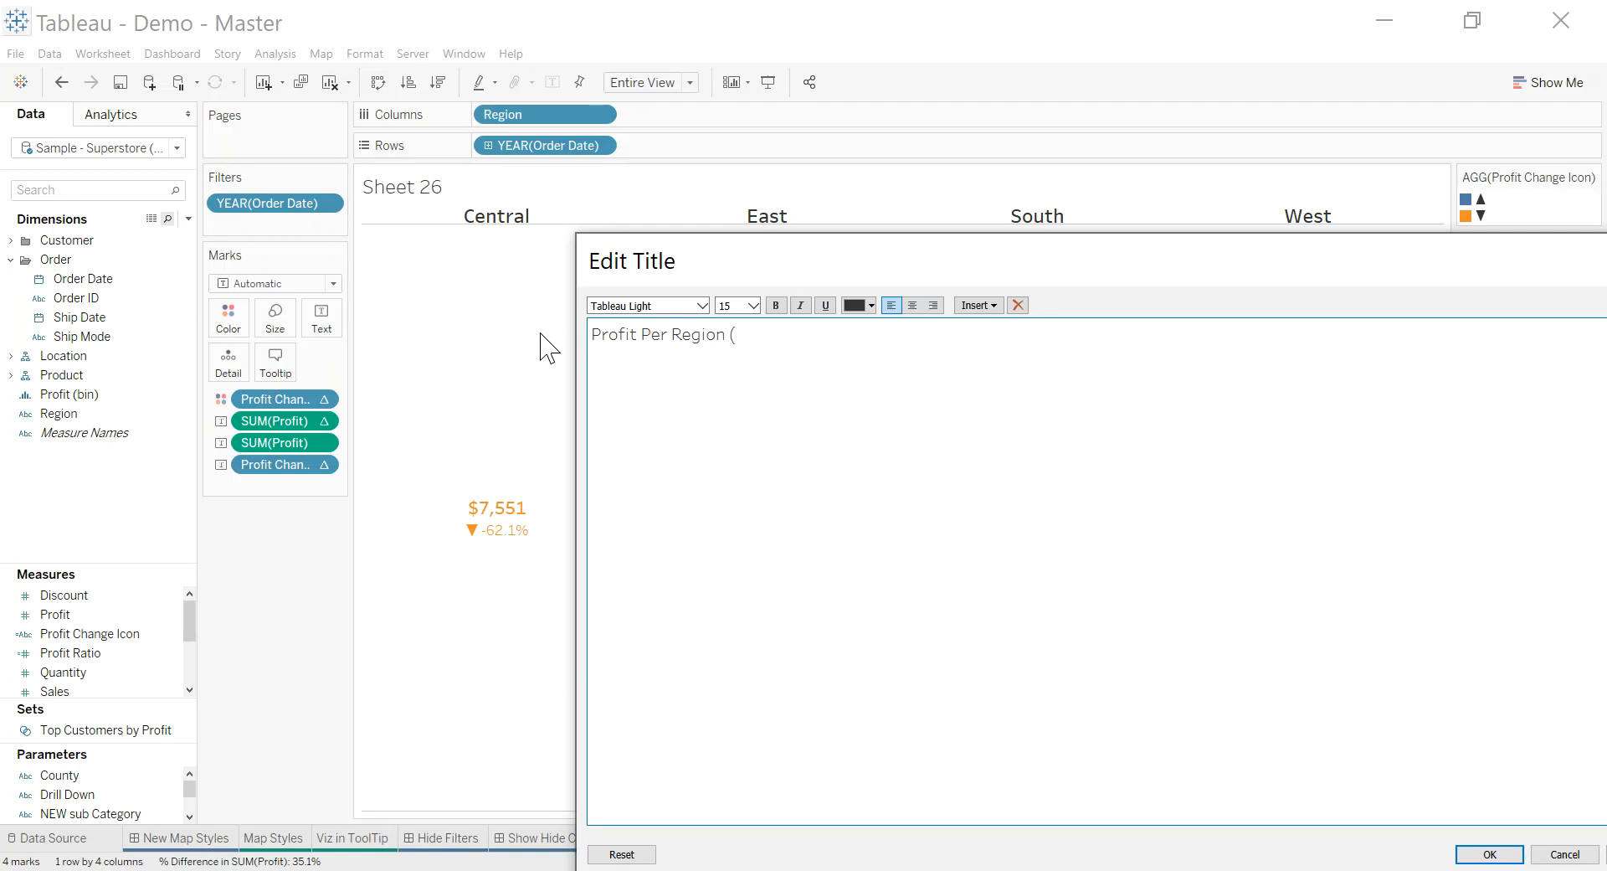
Insert the solid up triangle ▲ and down triangle ▼ symbols after the opening parenthesis in the title.
{"action": "key", "text": "super+period"}
{"action": "left_click", "coordinate": [775, 492]}
{"action": "scroll", "coordinate": [829, 585], "scroll_direction": "down", "scroll_amount": 5}
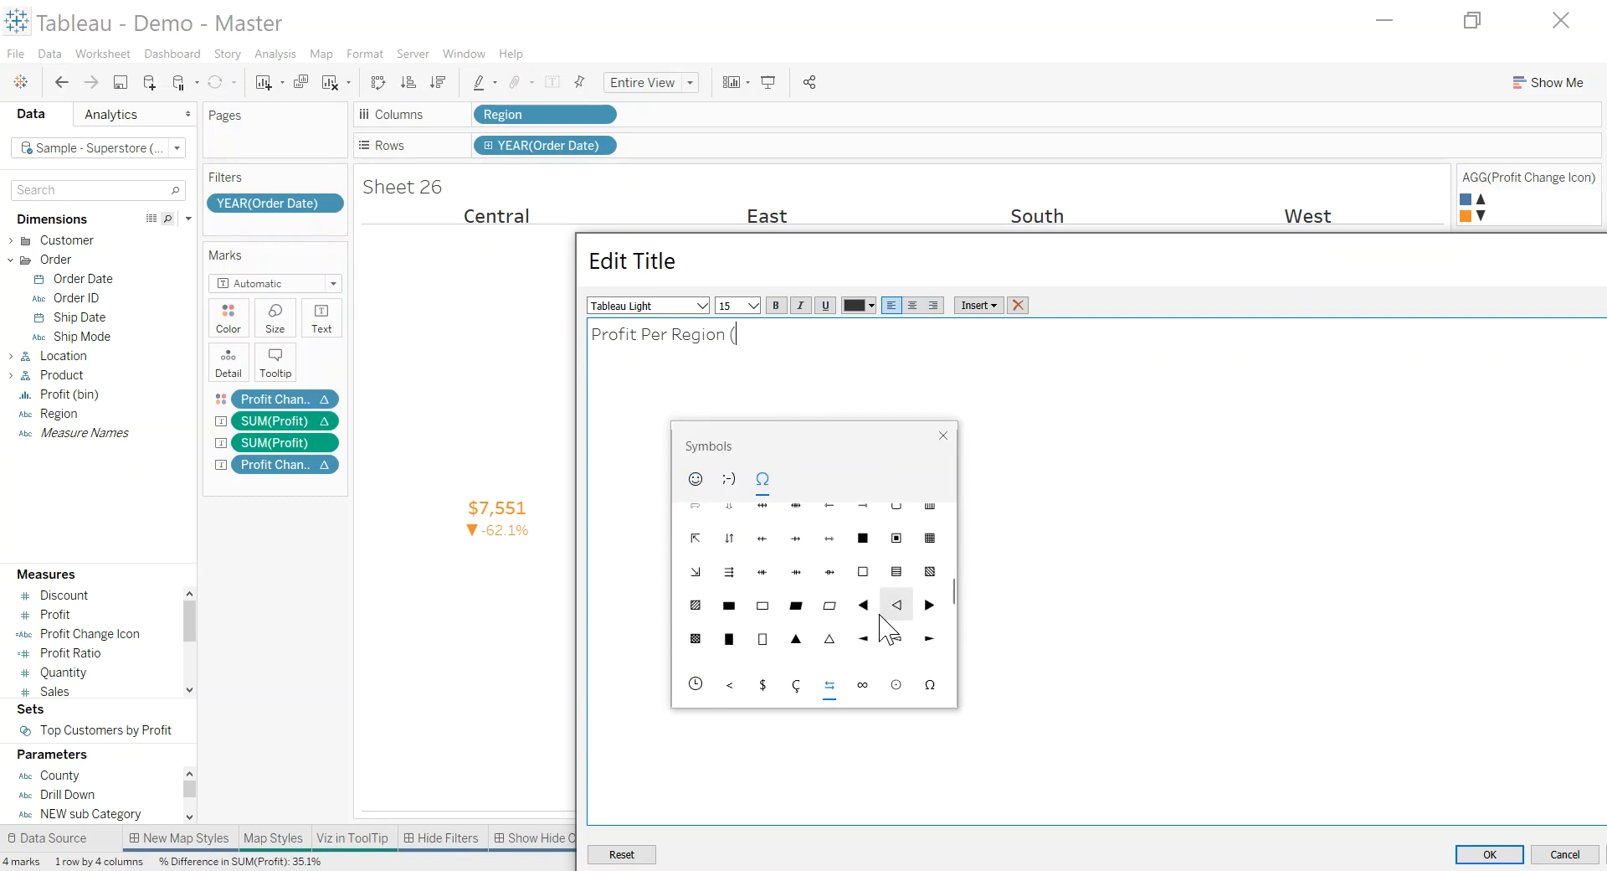
{"action": "left_click", "coordinate": [796, 638]}
{"action": "scroll", "coordinate": [794, 636], "scroll_direction": "down", "scroll_amount": 2}
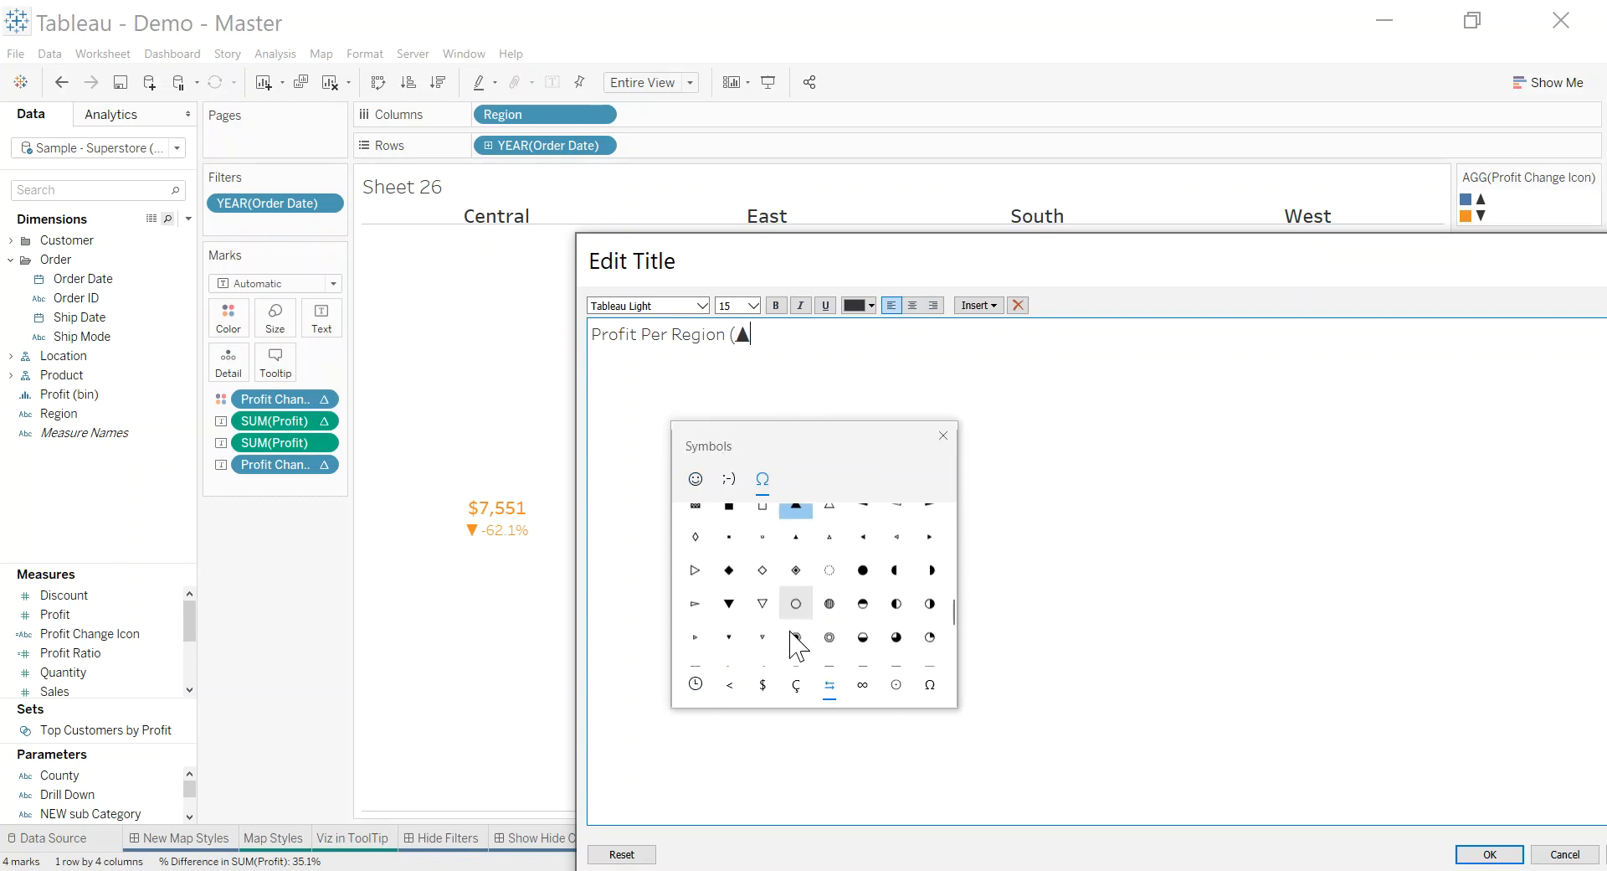
{"action": "left_click", "coordinate": [729, 603]}
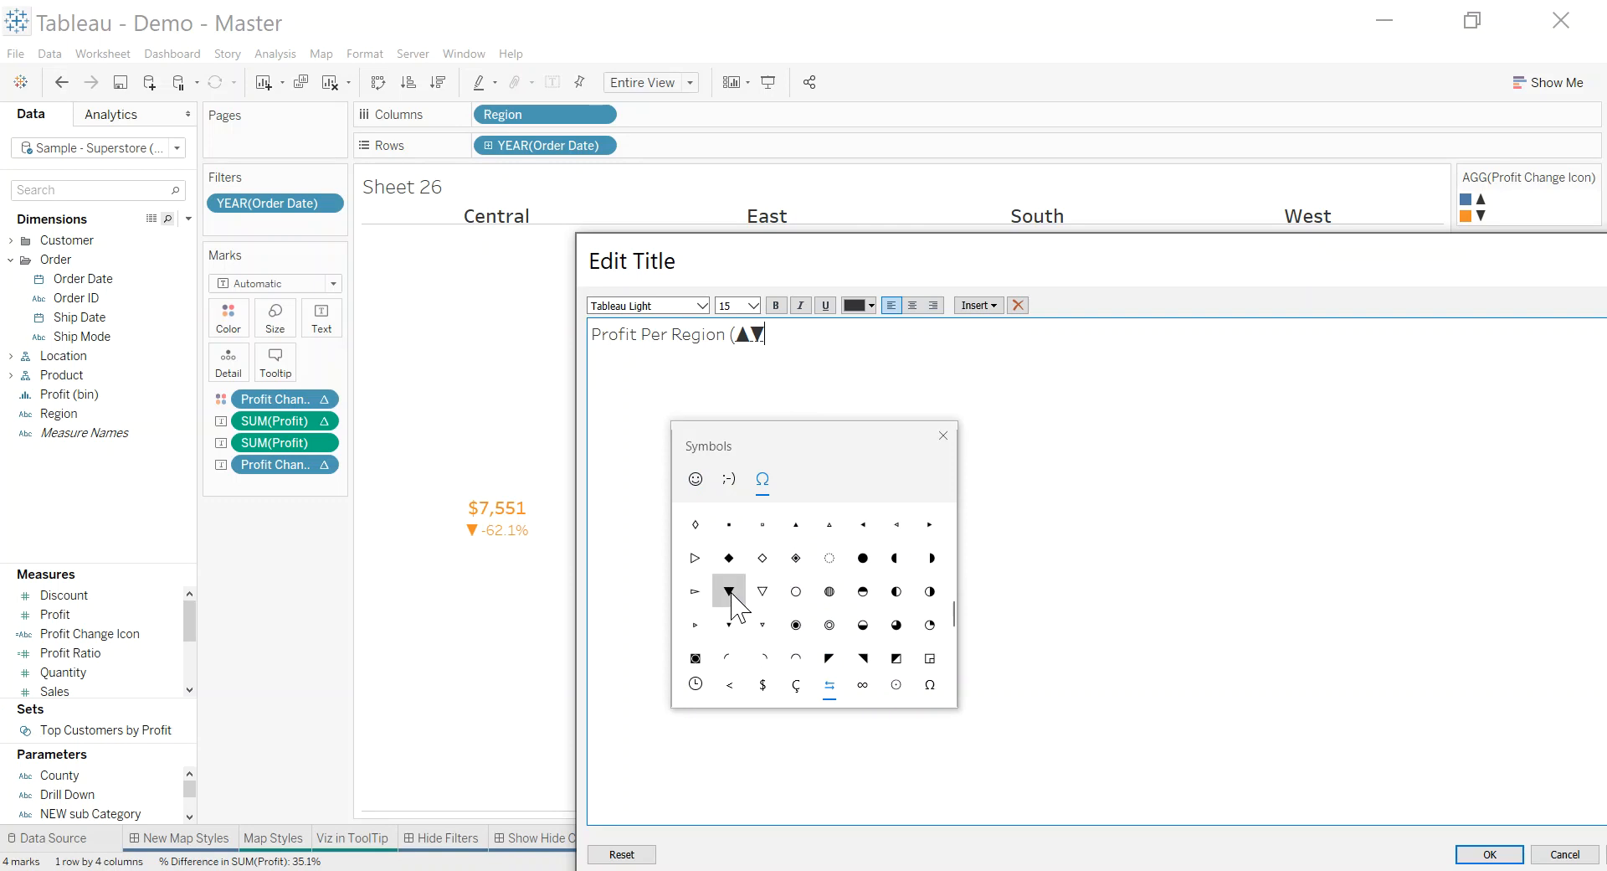
{"action": "left_click", "coordinate": [944, 435]}
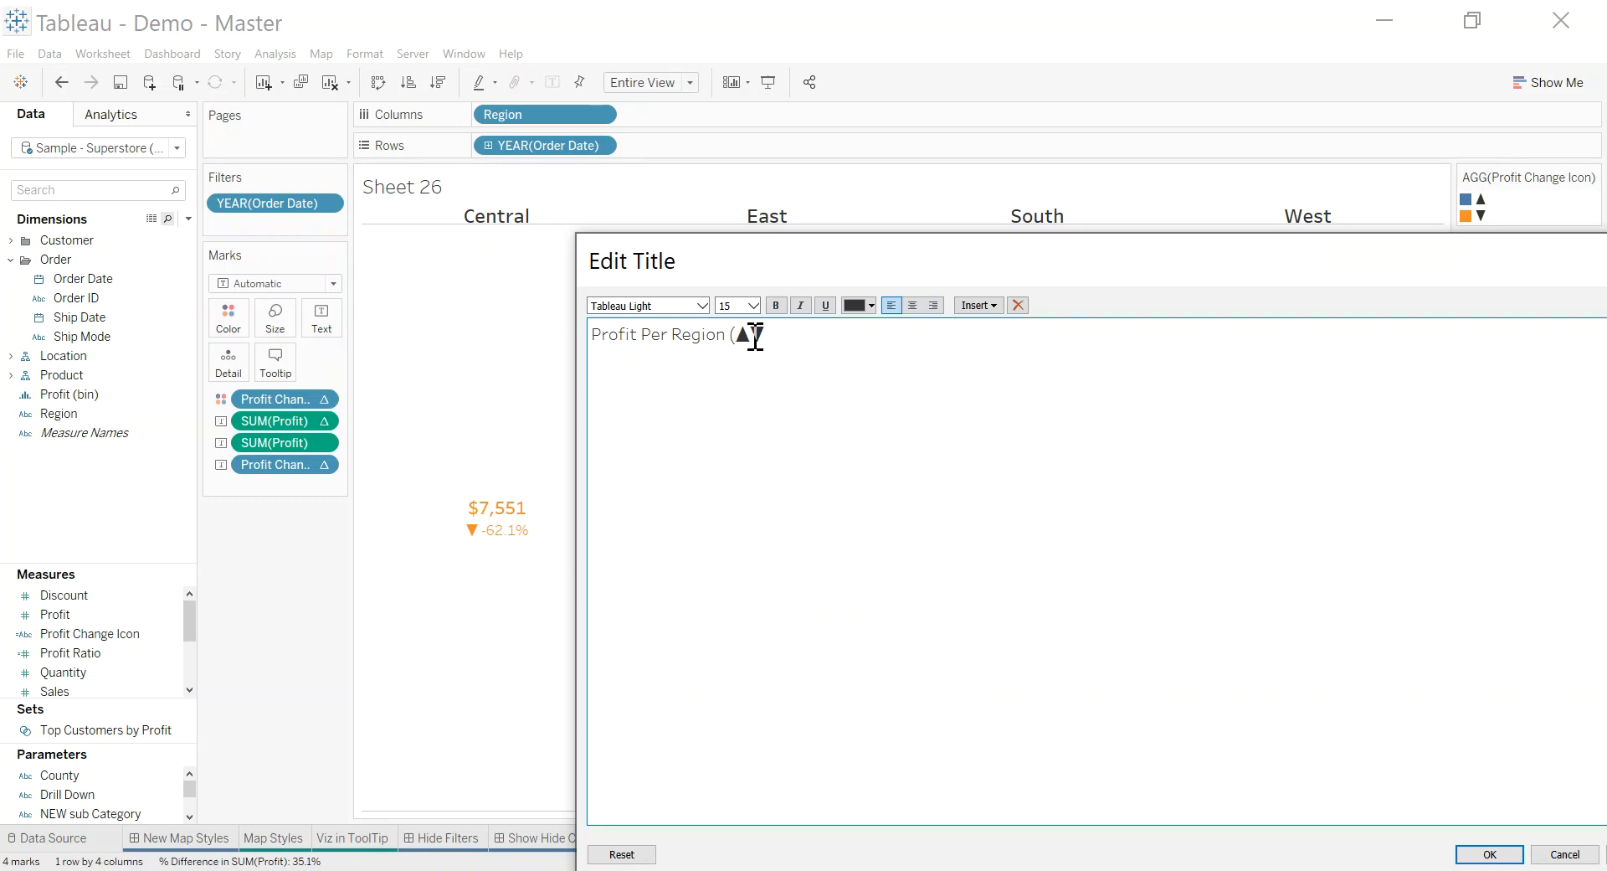
Add the words around the triangles so the title reads "Profit Per Region (Up▲ or Down▼ v last year".
{"action": "left_click", "coordinate": [753, 336]}
{"action": "type", "text": "UP"}
{"action": "left_click", "coordinate": [757, 335]}
{"action": "key", "text": "BackSpace"}
{"action": "type", "text": "p"}
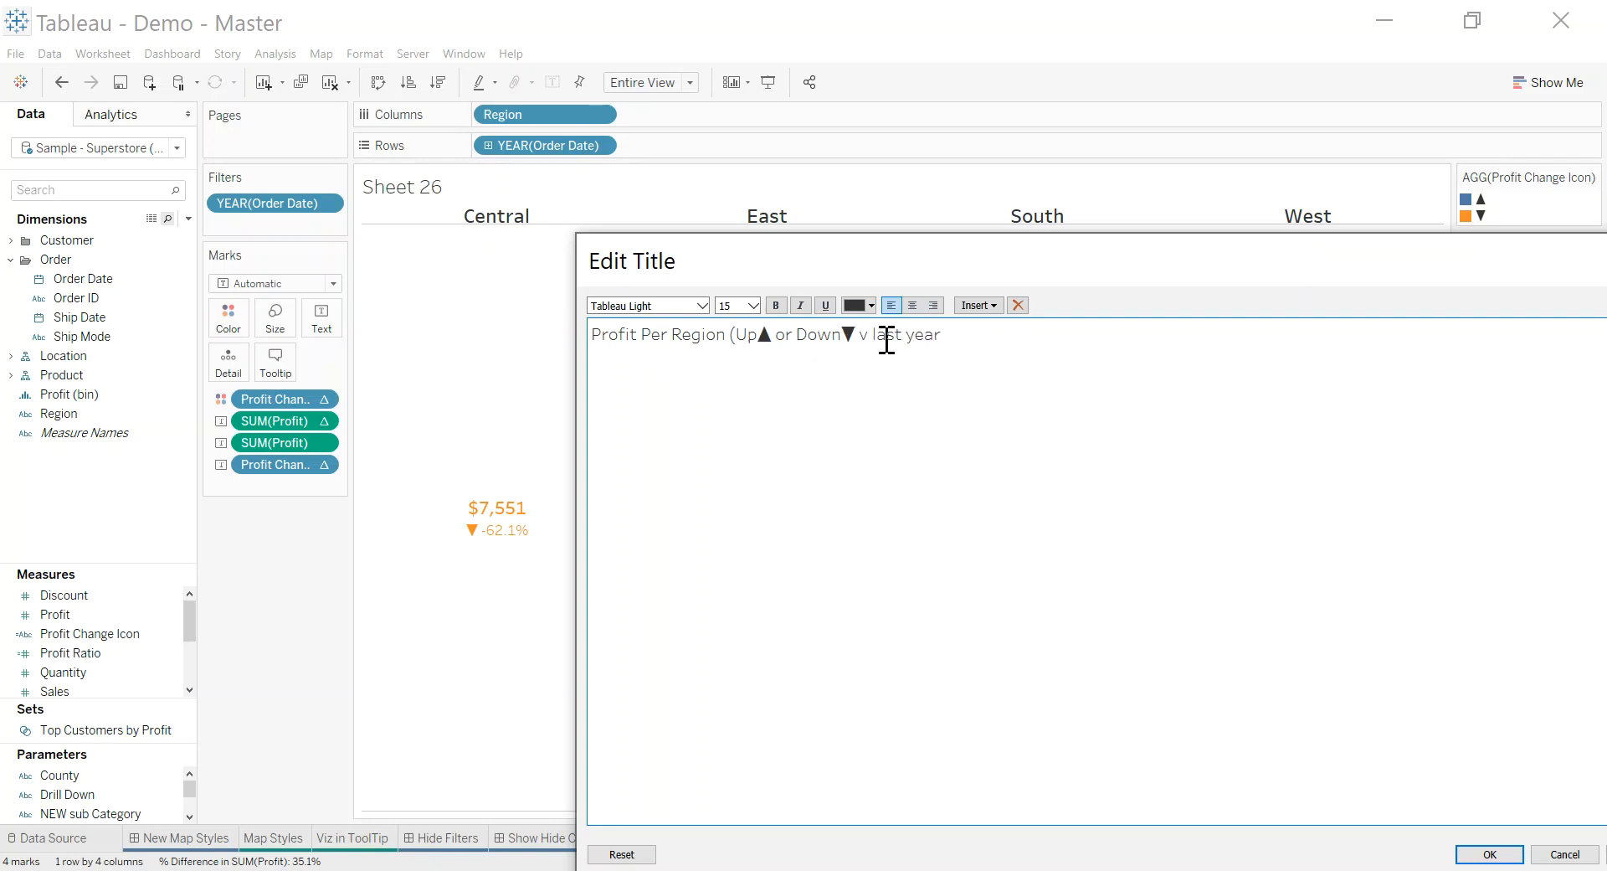
Color "Up▲" blue and "Down▼" orange in the title text.
{"action": "left_click_drag", "start_coordinate": [736, 335], "coordinate": [769, 339]}
{"action": "left_click", "coordinate": [871, 306]}
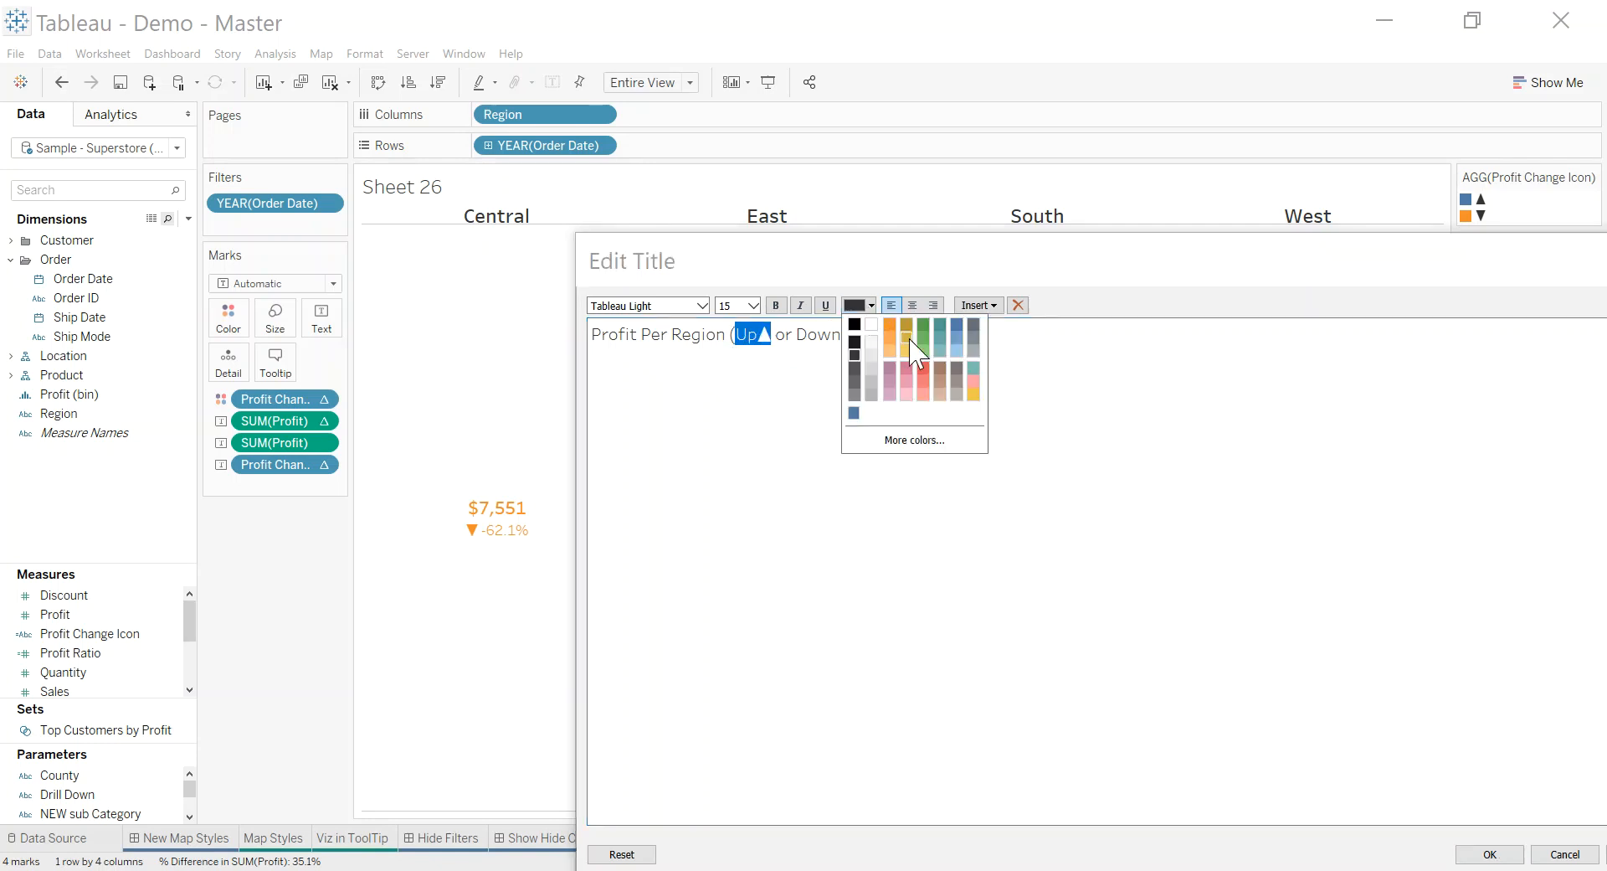
{"action": "left_click_drag", "start_coordinate": [798, 335], "coordinate": [852, 333]}
{"action": "left_click", "coordinate": [871, 305]}
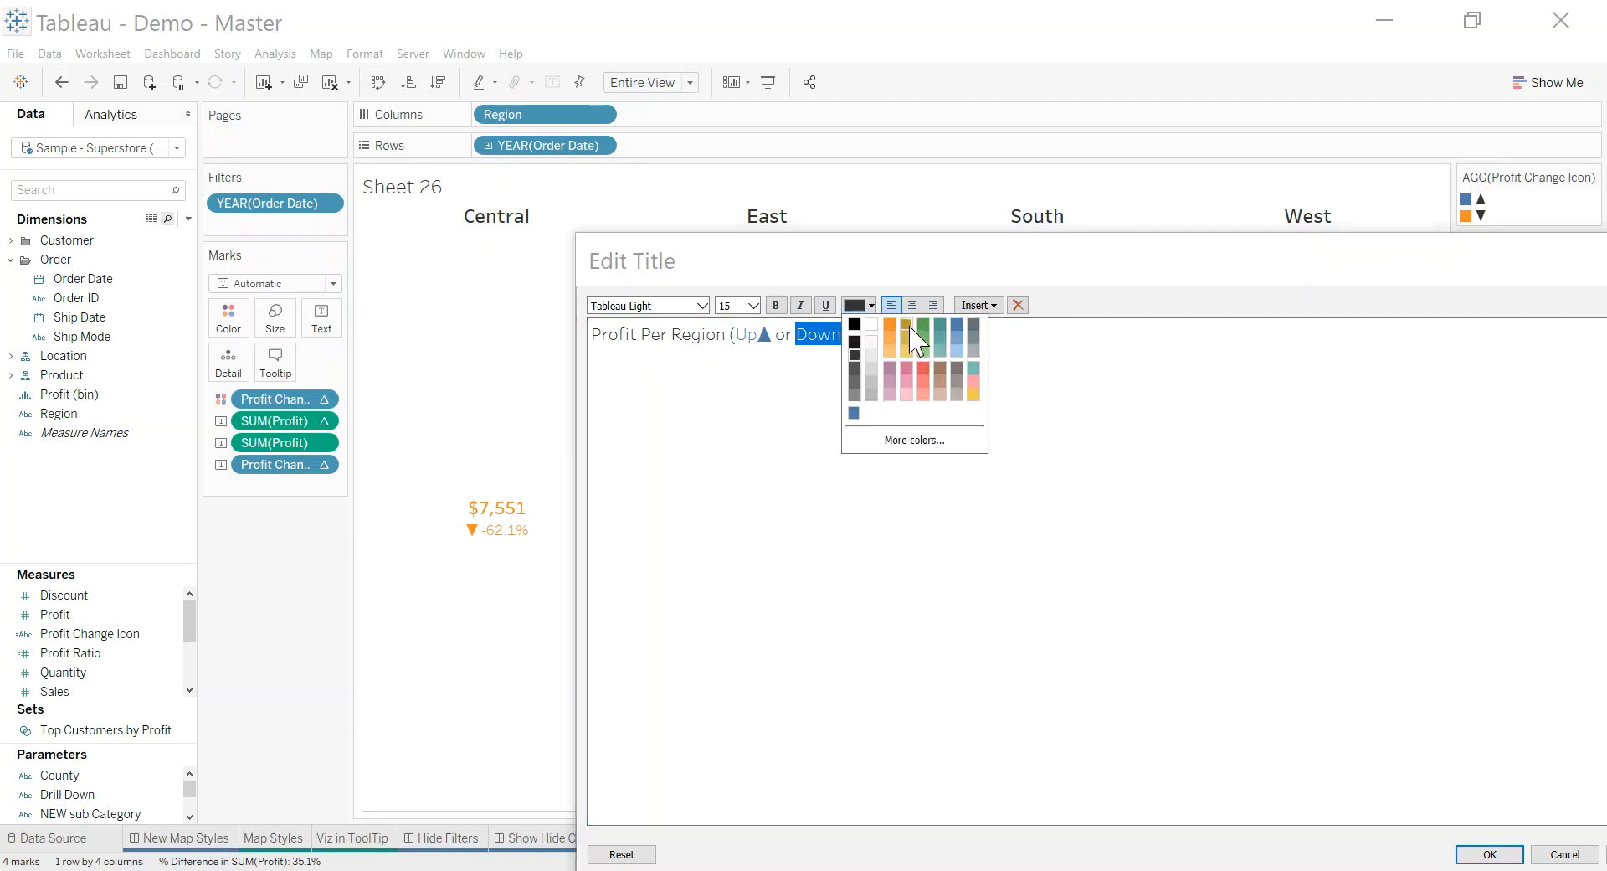
{"action": "left_click", "coordinate": [889, 325]}
Make "Up▲" and "Down▼" bold, end the title with a closing parenthesis and apply it.
{"action": "left_click", "coordinate": [773, 342]}
{"action": "left_click_drag", "start_coordinate": [738, 335], "coordinate": [860, 331]}
{"action": "left_click", "coordinate": [976, 341]}
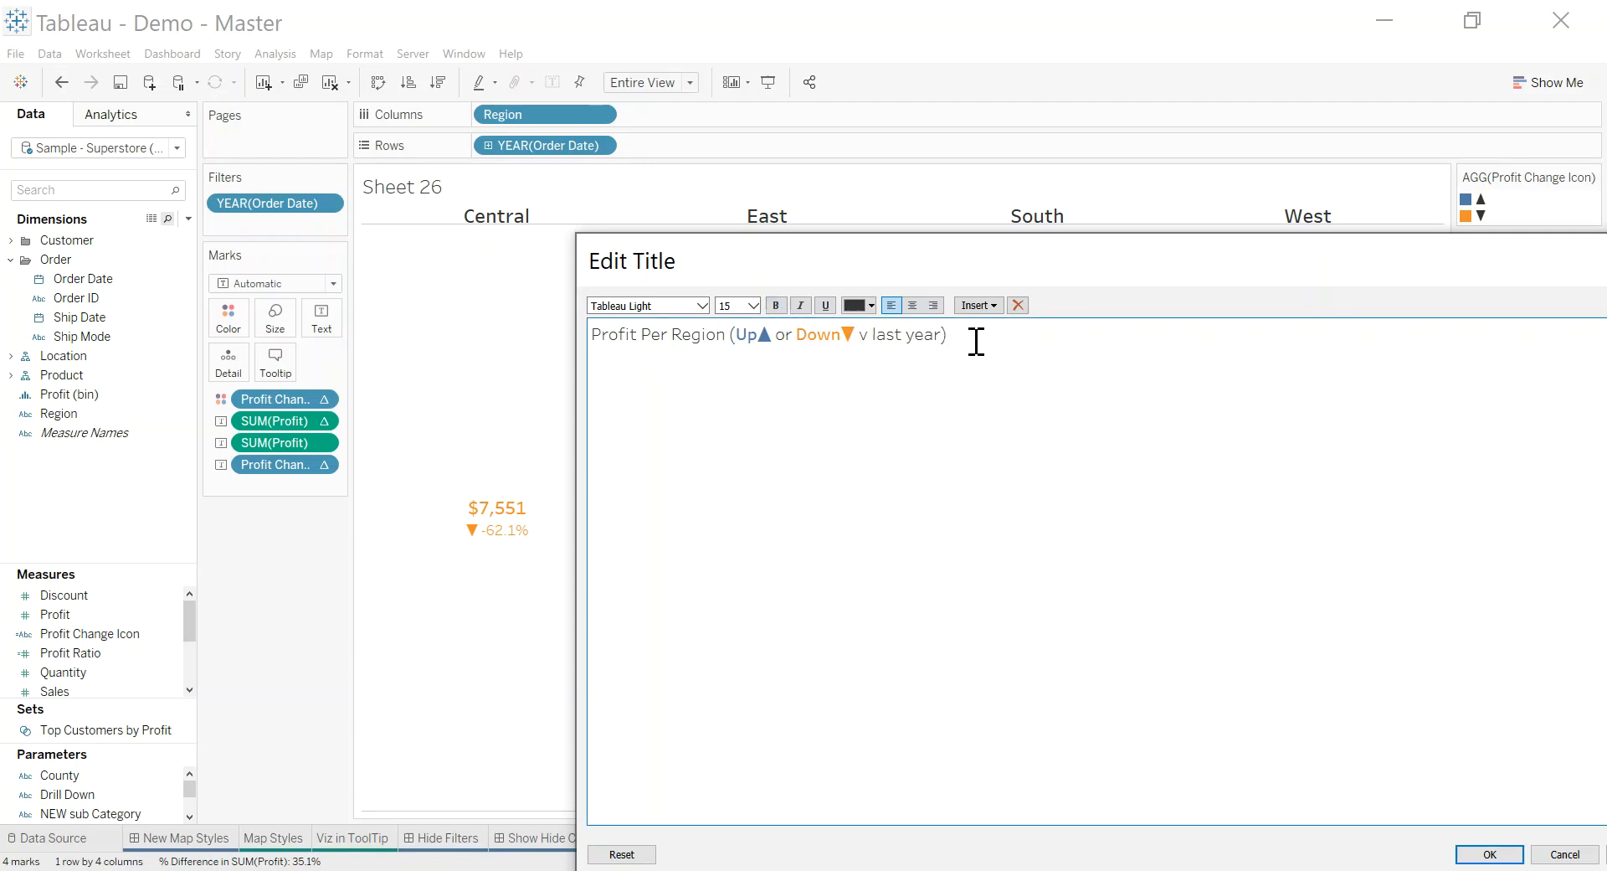
{"action": "left_click", "coordinate": [1489, 854]}
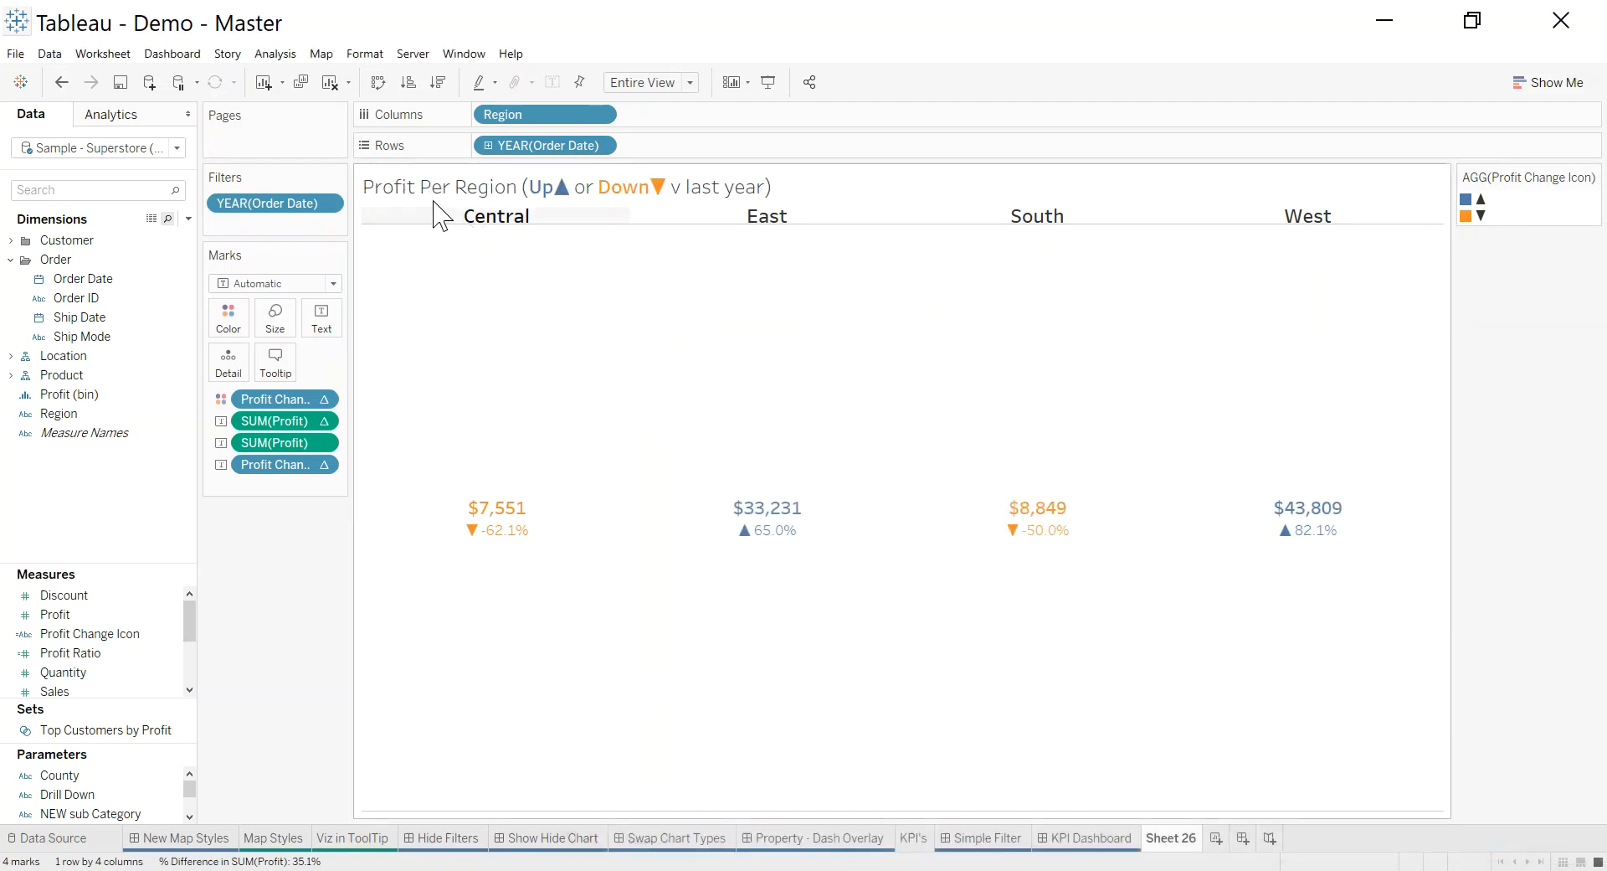
Increase the height of the region column header row in the view.
{"action": "left_click", "coordinate": [811, 236]}
{"action": "left_click_drag", "start_coordinate": [857, 225], "coordinate": [857, 250]}
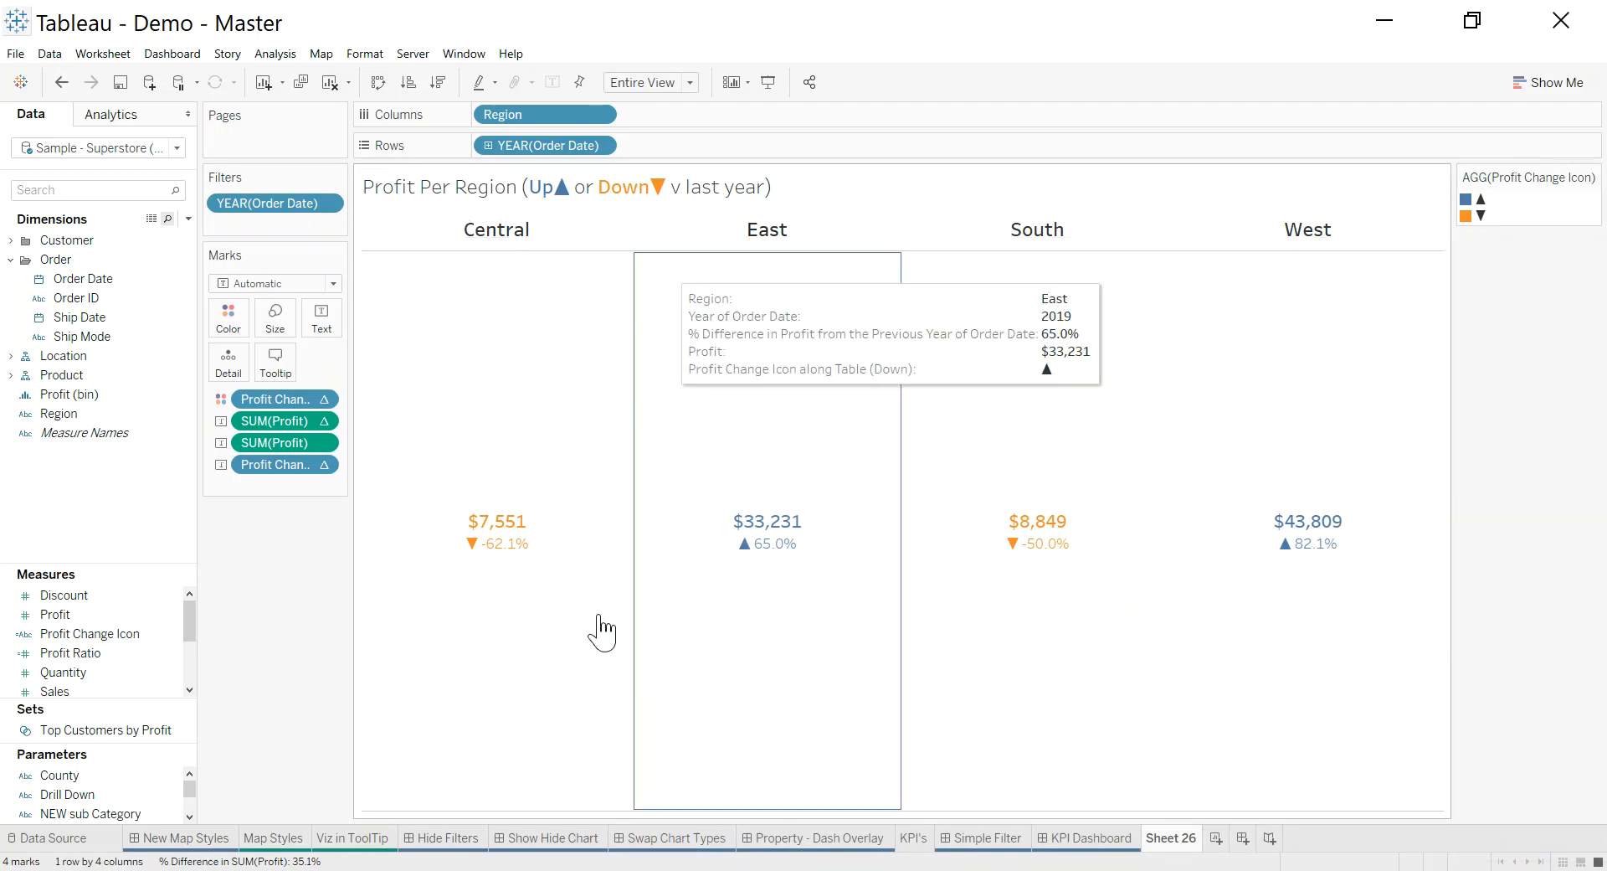
Create a new dashboard with a blank object and place Sheet 26 above it as a short strip.
{"action": "left_click", "coordinate": [1243, 838]}
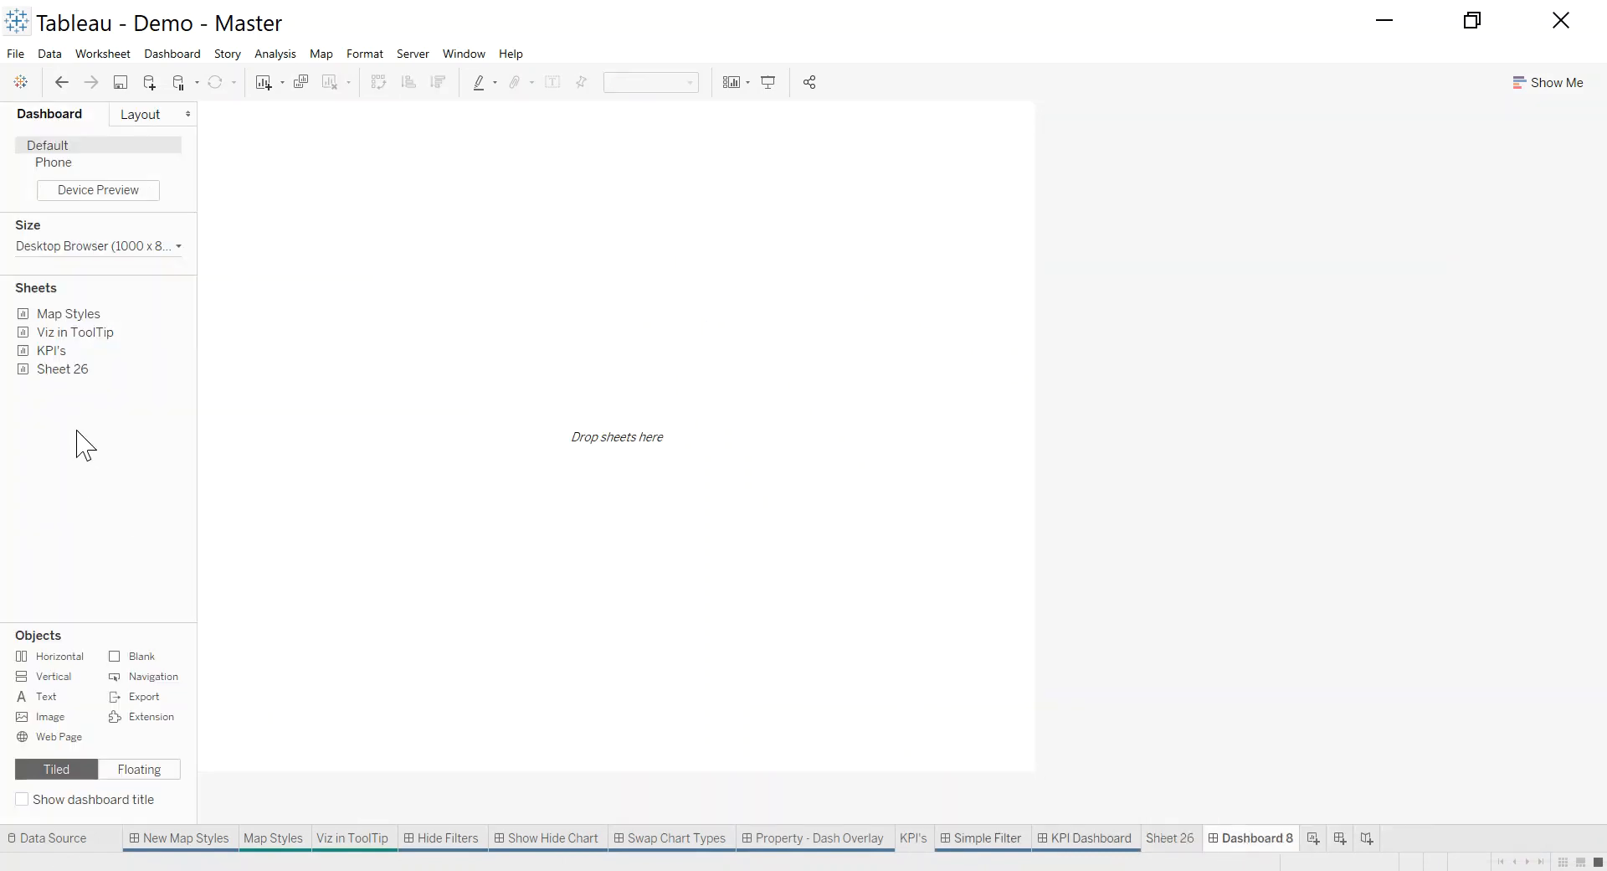
{"action": "left_click_drag", "start_coordinate": [141, 658], "coordinate": [563, 655]}
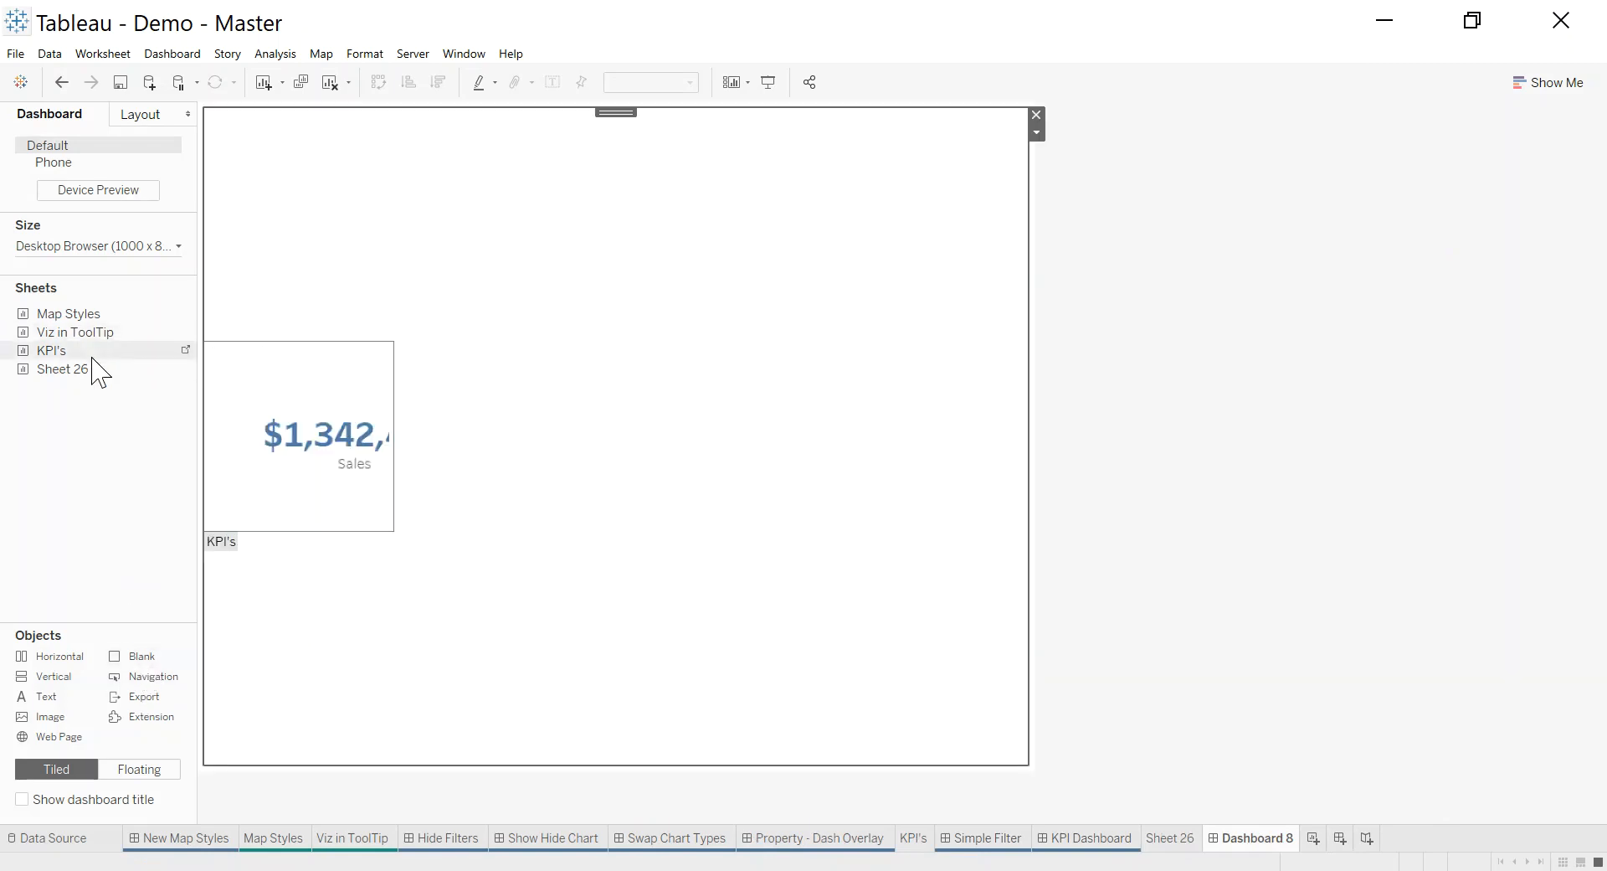
{"action": "left_click_drag", "start_coordinate": [83, 376], "coordinate": [662, 188]}
{"action": "left_click_drag", "start_coordinate": [735, 439], "coordinate": [743, 265]}
Remove the Profit Change Icon color legend from the dashboard.
{"action": "left_click", "coordinate": [1005, 199]}
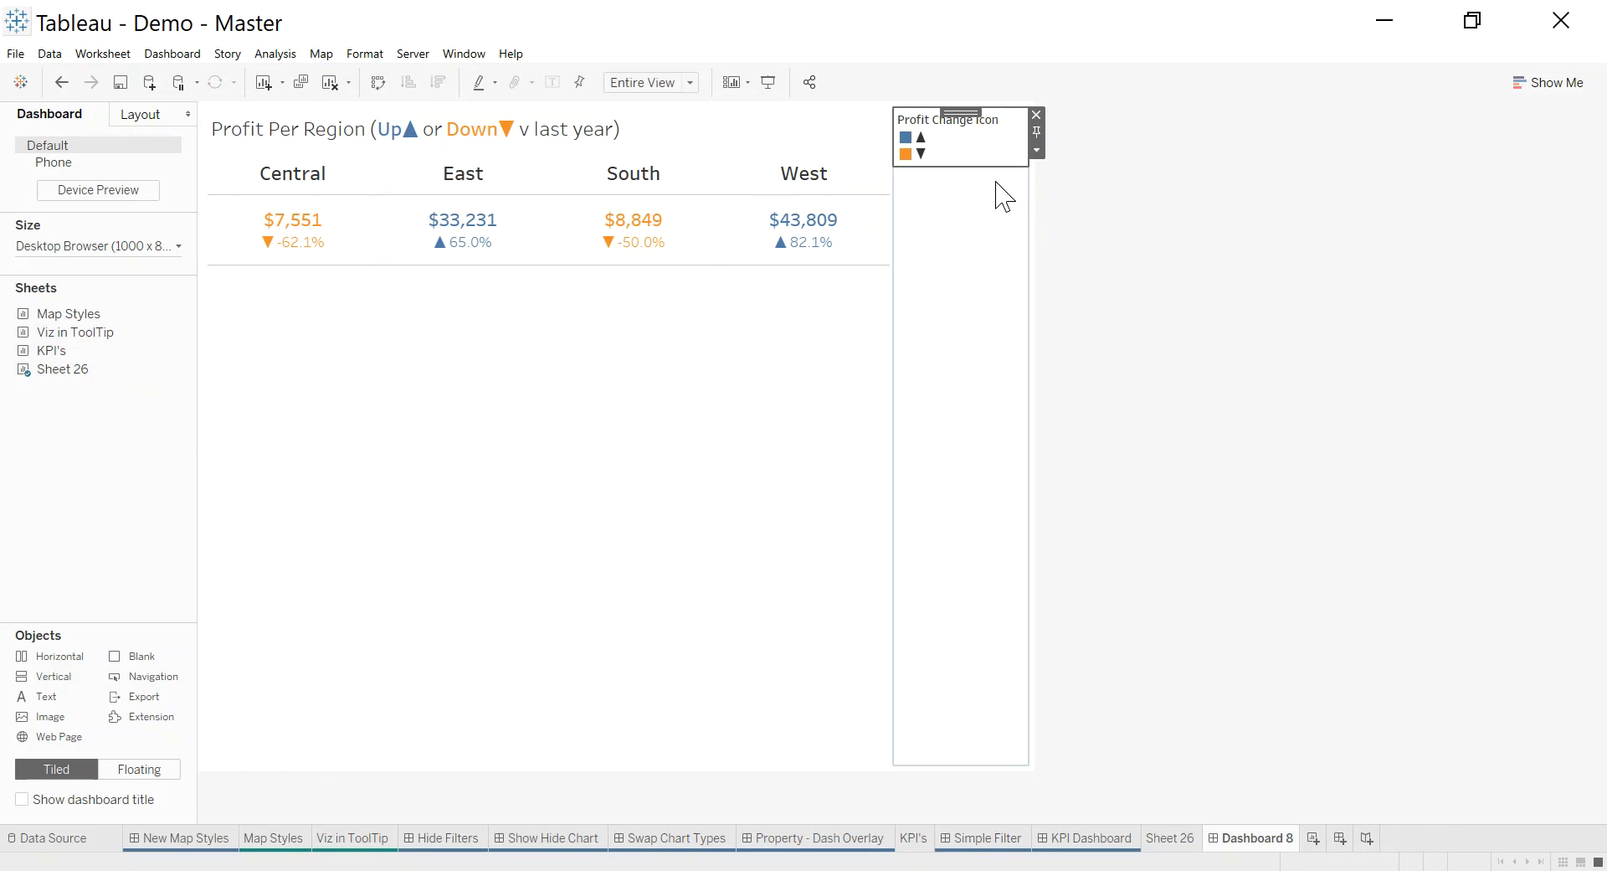
{"action": "left_click", "coordinate": [1037, 115]}
{"action": "left_click", "coordinate": [886, 489]}
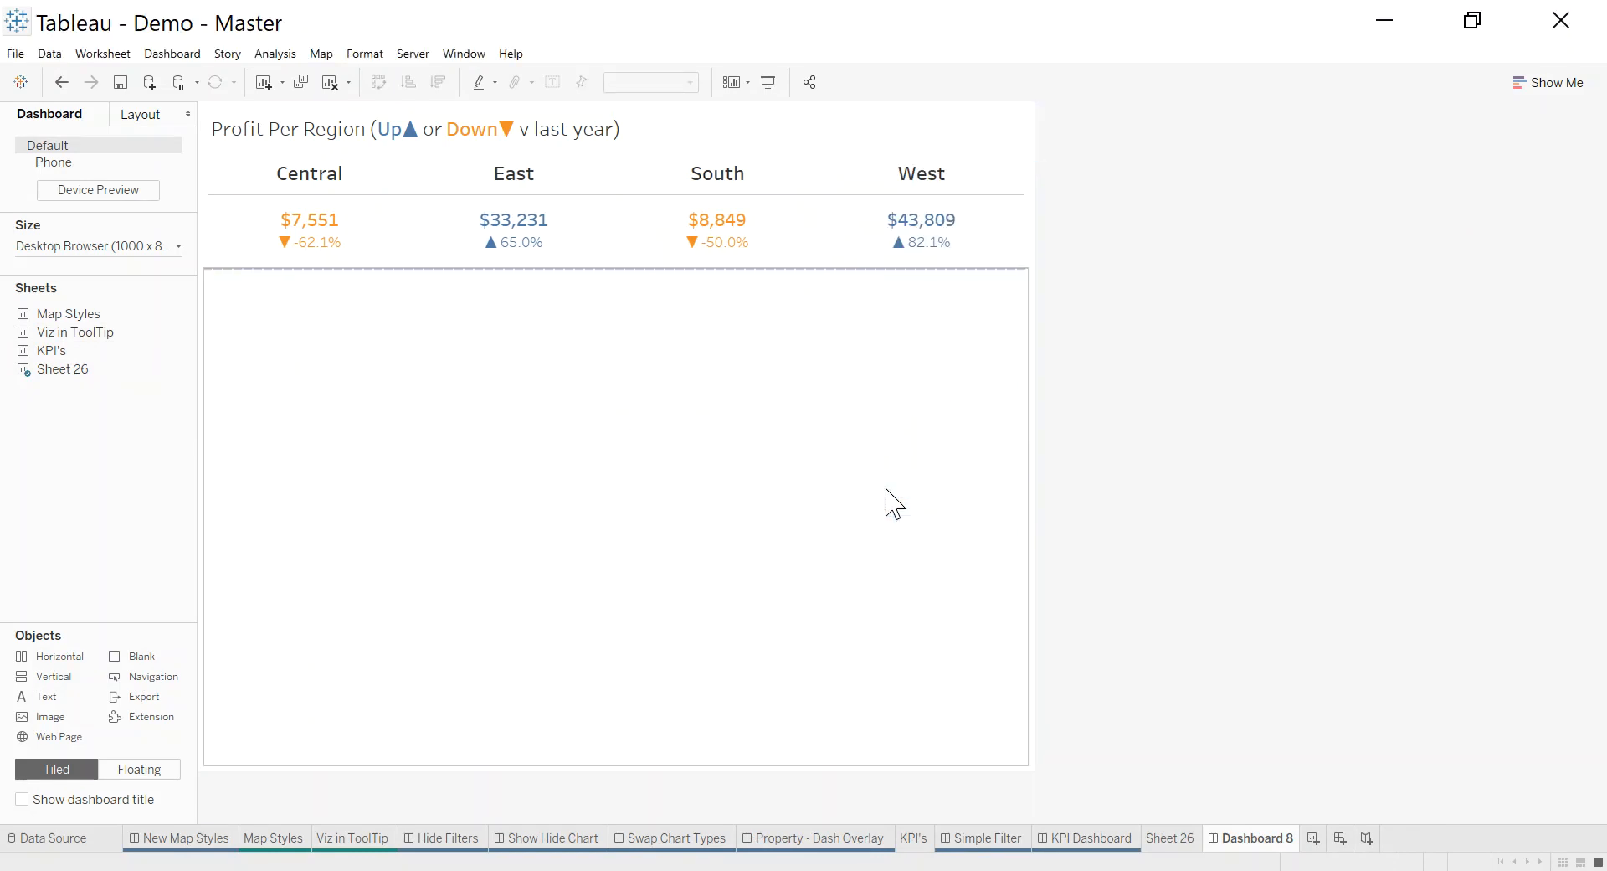
Make the Sheet 26 strip on the dashboard slightly taller and deselect everything.
{"action": "left_click_drag", "start_coordinate": [771, 269], "coordinate": [783, 285]}
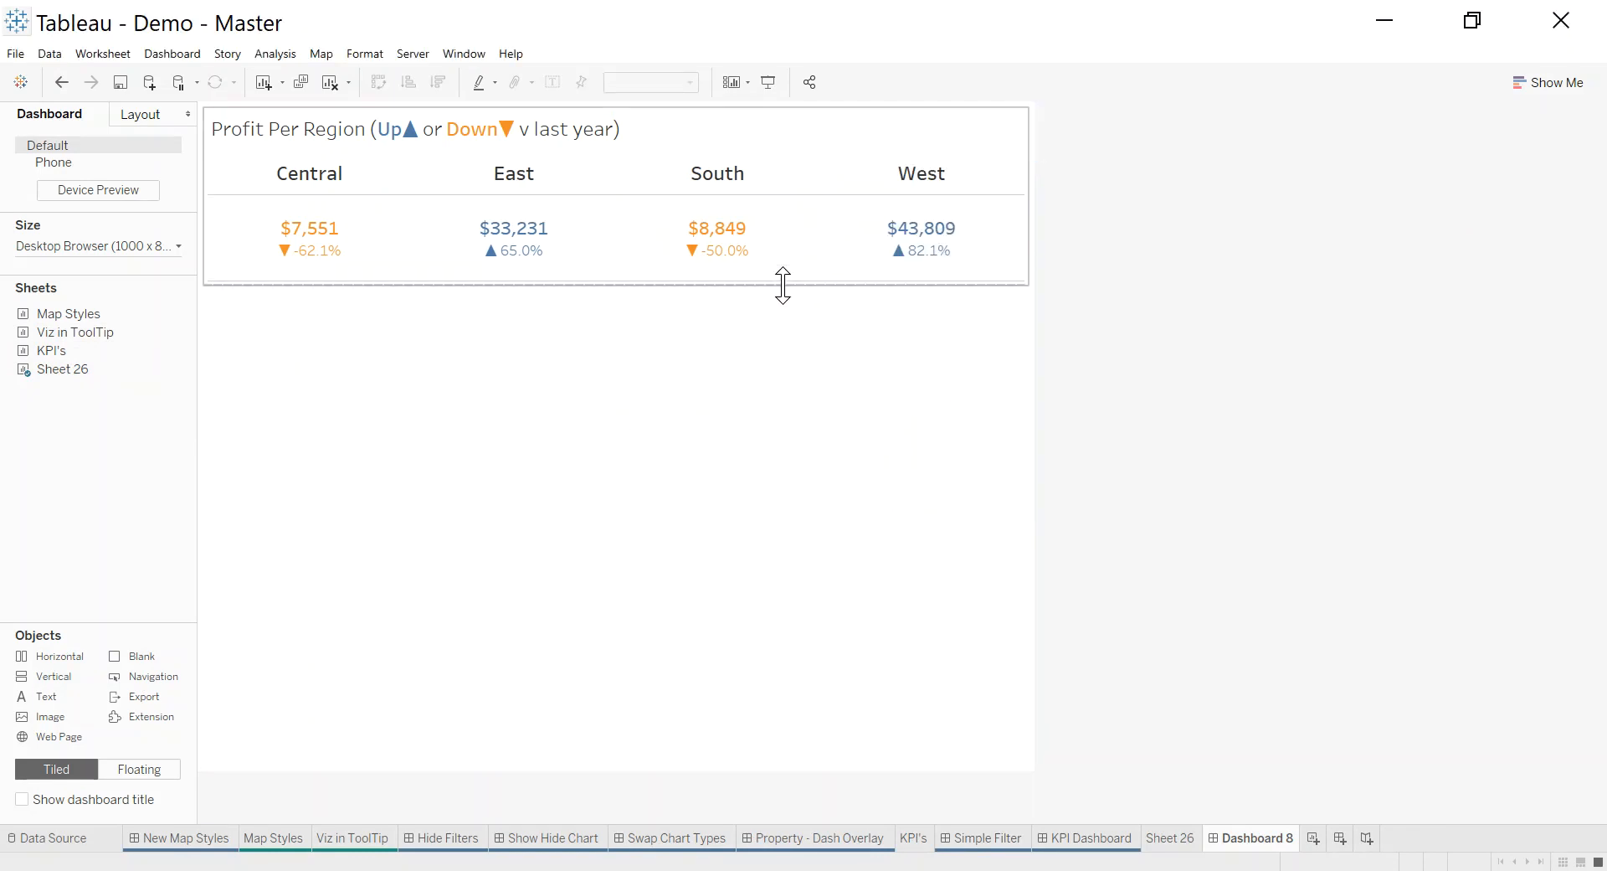
{"action": "left_click", "coordinate": [351, 394]}
{"action": "left_click", "coordinate": [299, 282]}
{"action": "mouse_move", "coordinate": [295, 268]}
{"action": "left_click", "coordinate": [617, 339]}
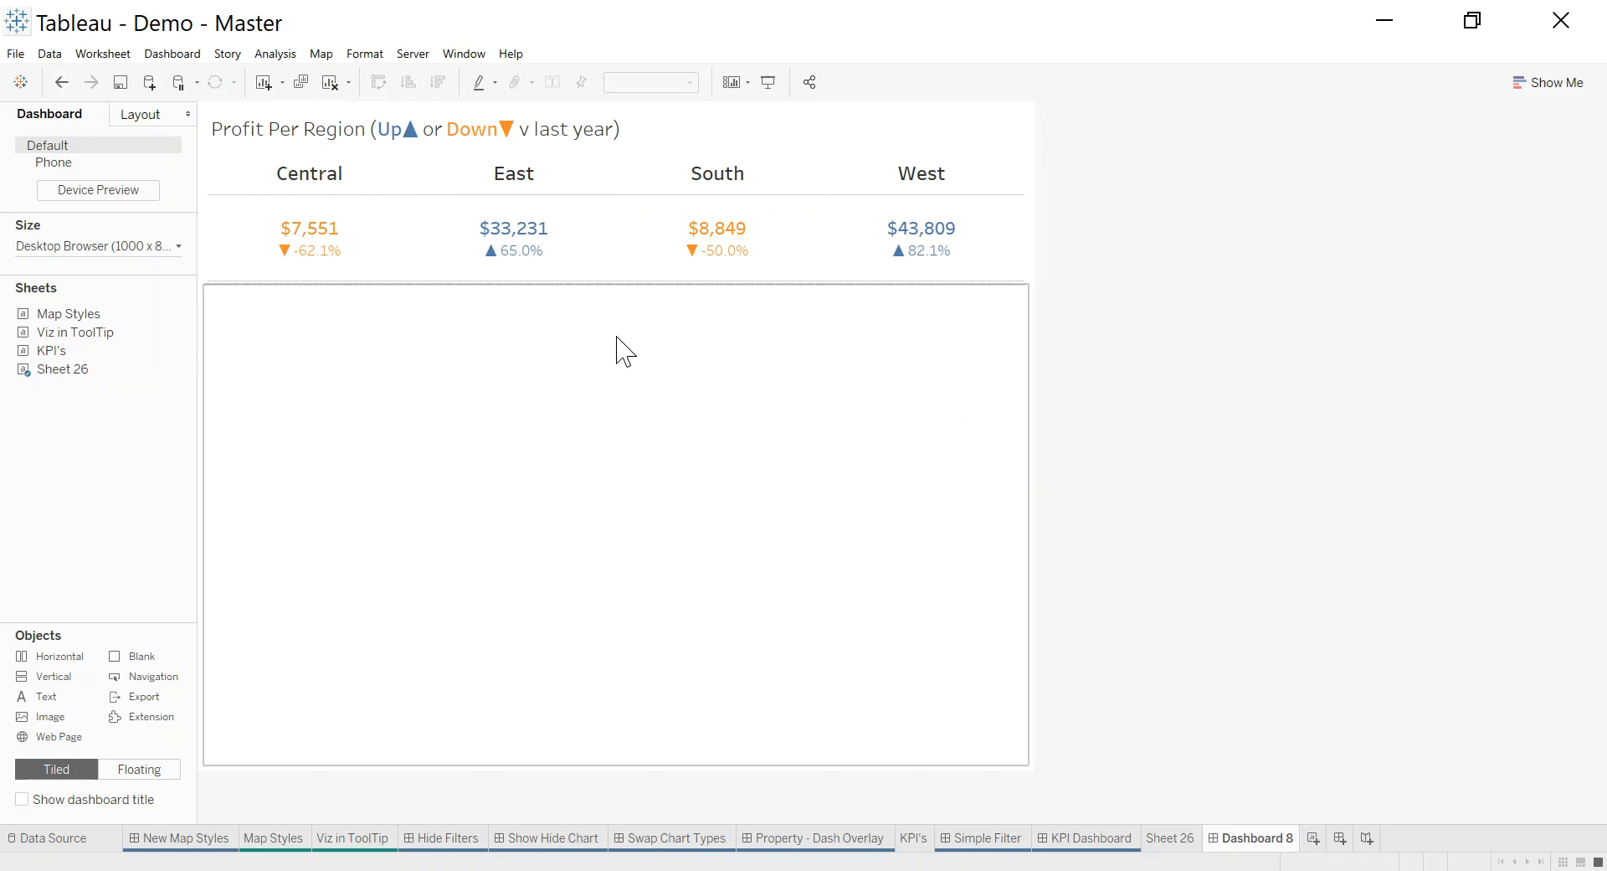
{"action": "left_click", "coordinate": [1120, 497]}
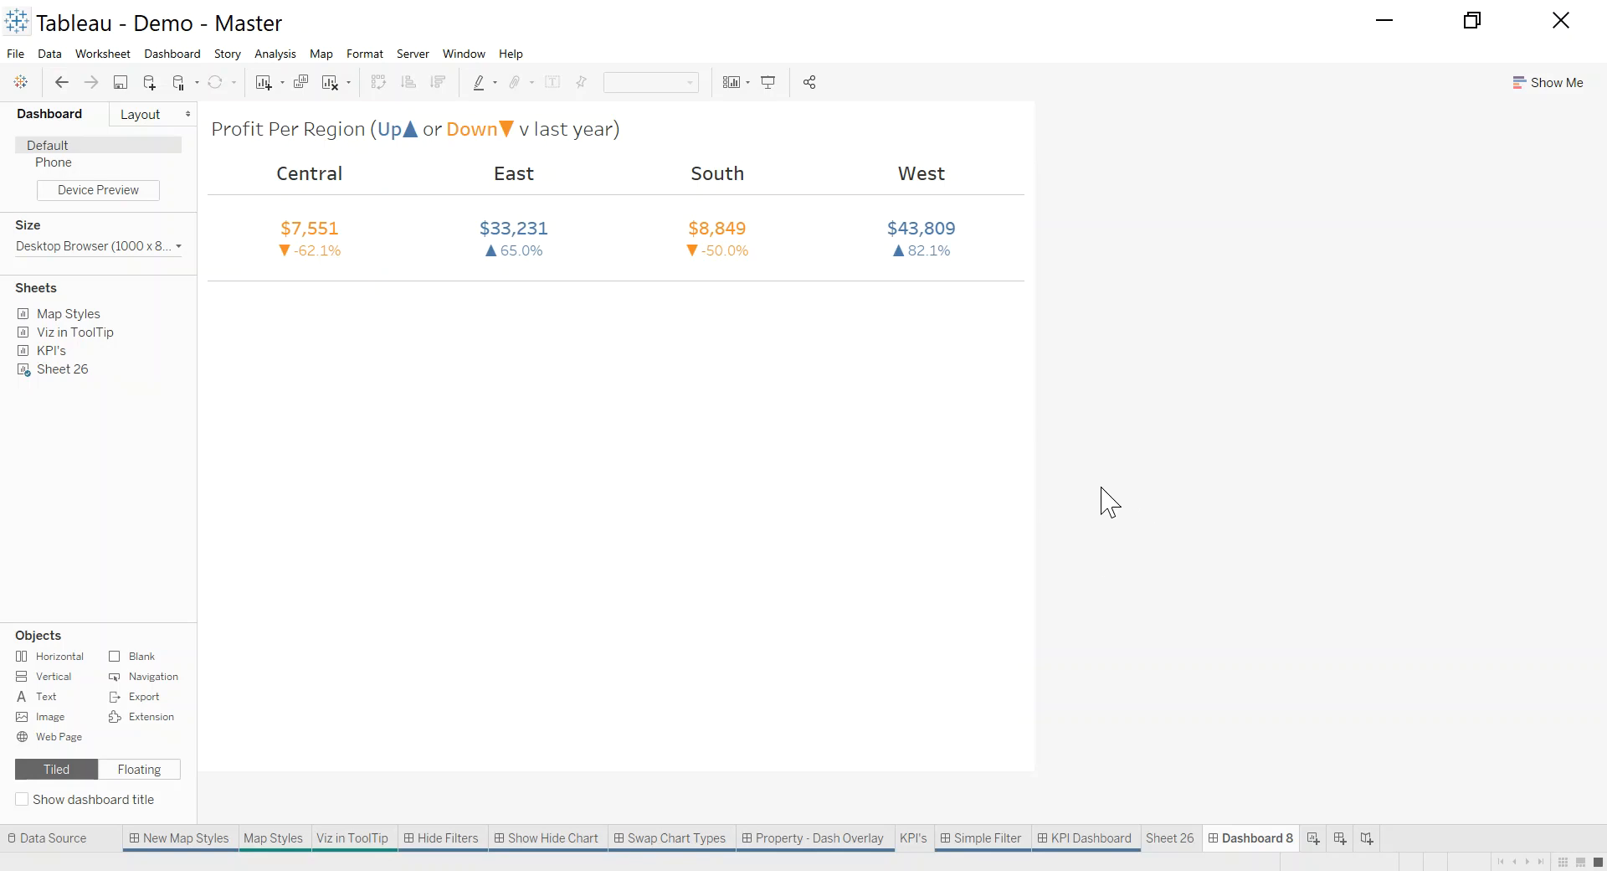